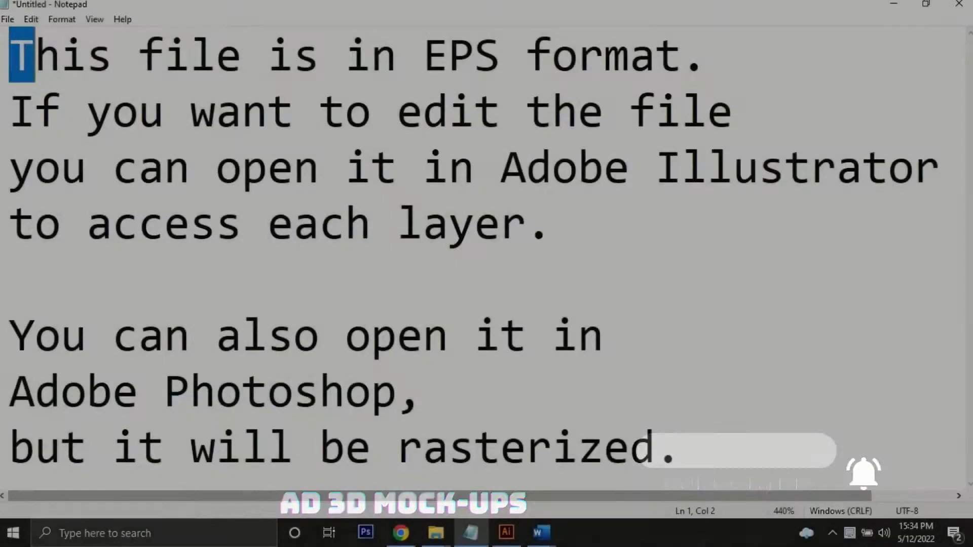
# Step: Highlight the note's opening sentence about the EPS format and 'the file' on line two
pyautogui.hotkey('shift', 'Right')
pyautogui.hotkey('shift', 'Right')
pyautogui.hotkey('shift', 'Right')
pyautogui.hotkey('shift', 'Right')
pyautogui.hotkey('shift', 'Right')
pyautogui.hotkey('shift', 'Right')
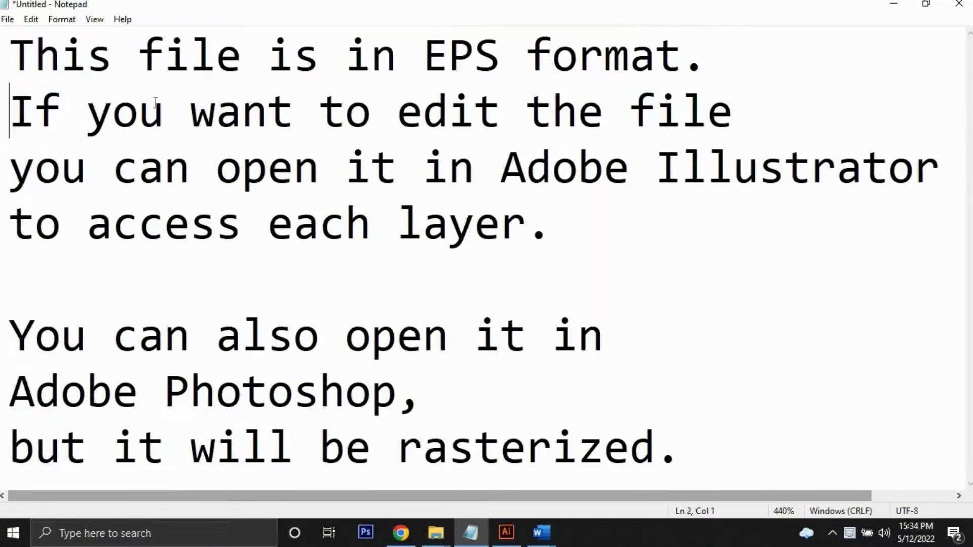
pyautogui.moveTo(17, 112); pyautogui.dragTo(267, 111)
pyautogui.click(498, 127)
pyautogui.keyDown('shift'); pyautogui.click(682, 131); pyautogui.keyUp('shift')
pyautogui.keyDown('shift'); pyautogui.click(741, 134); pyautogui.keyUp('shift')
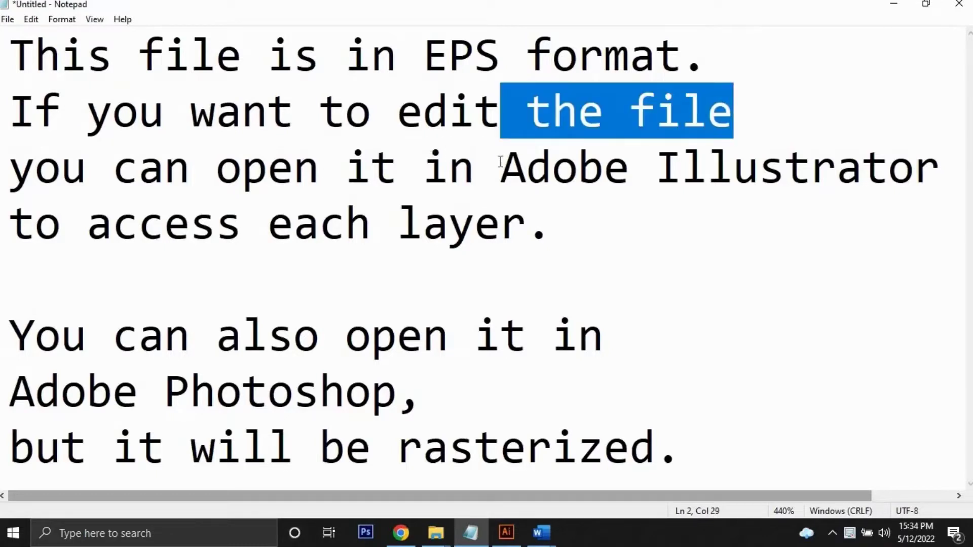
# Step: Highlight 'Adobe Illustrator', 'Adobe Photoshop' and the rasterizing line, then switch to Illustrator
pyautogui.moveTo(501, 167)
pyautogui.mouseDown()
pyautogui.moveTo(837, 183)
pyautogui.moveTo(525, 226)
pyautogui.mouseUp()
pyautogui.click(294, 388)
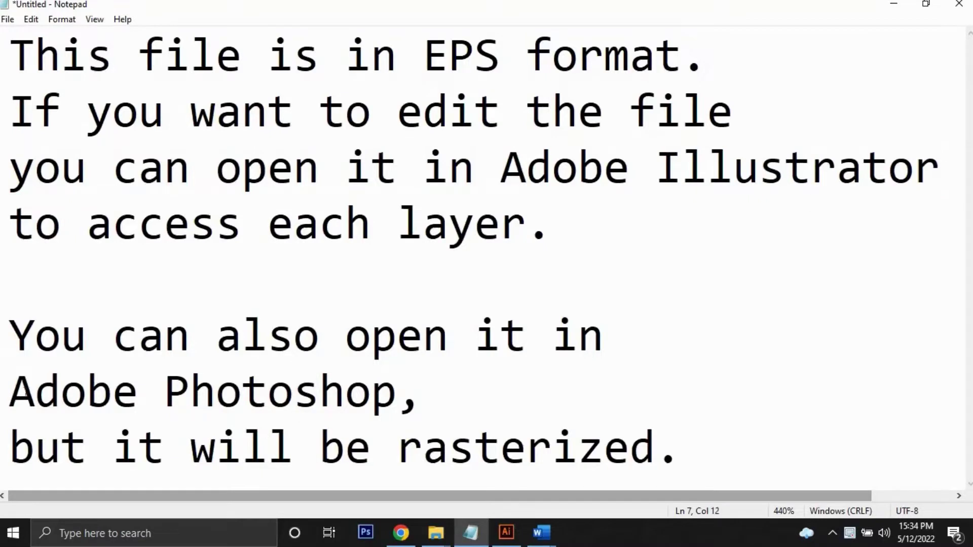
pyautogui.moveTo(8, 391); pyautogui.dragTo(396, 391)
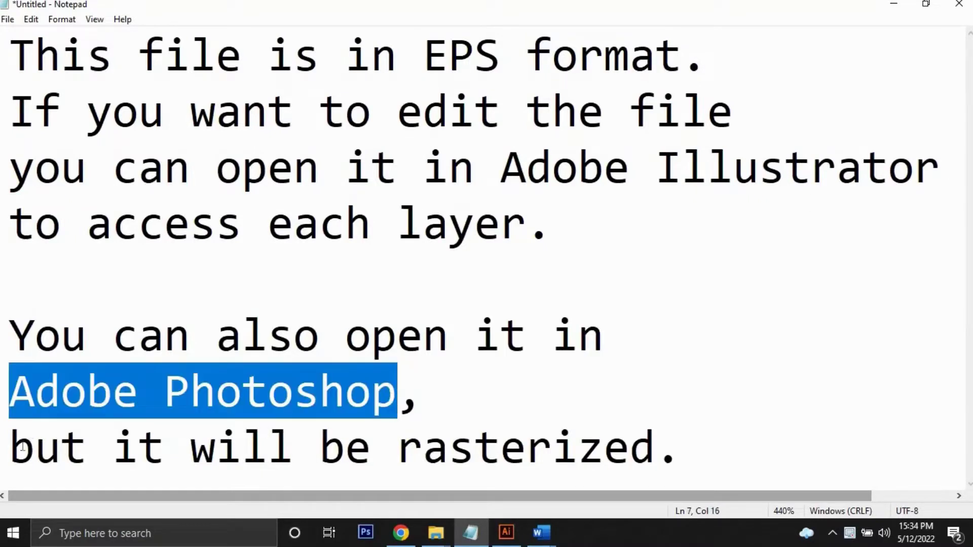
pyautogui.moveTo(9, 446); pyautogui.dragTo(657, 446)
pyautogui.click(656, 446)
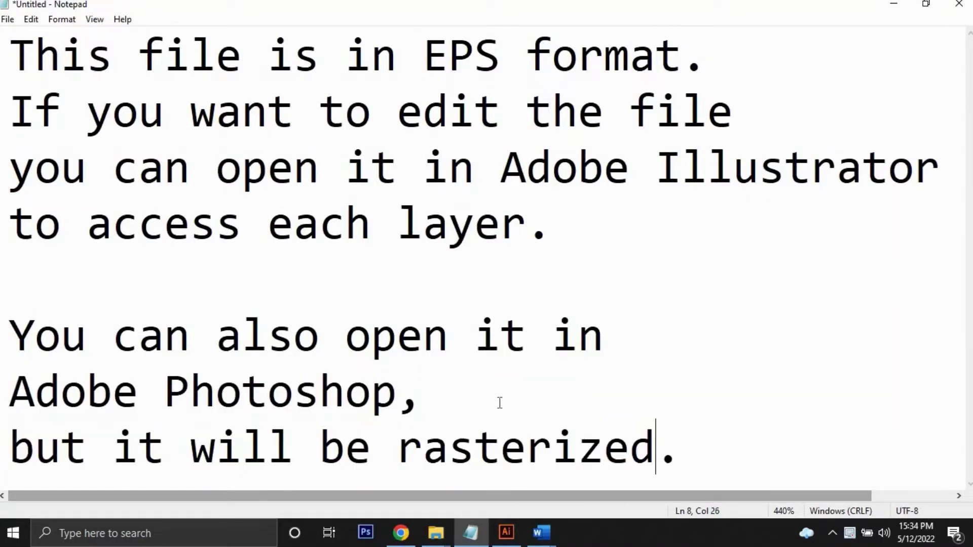
pyautogui.click(505, 532)
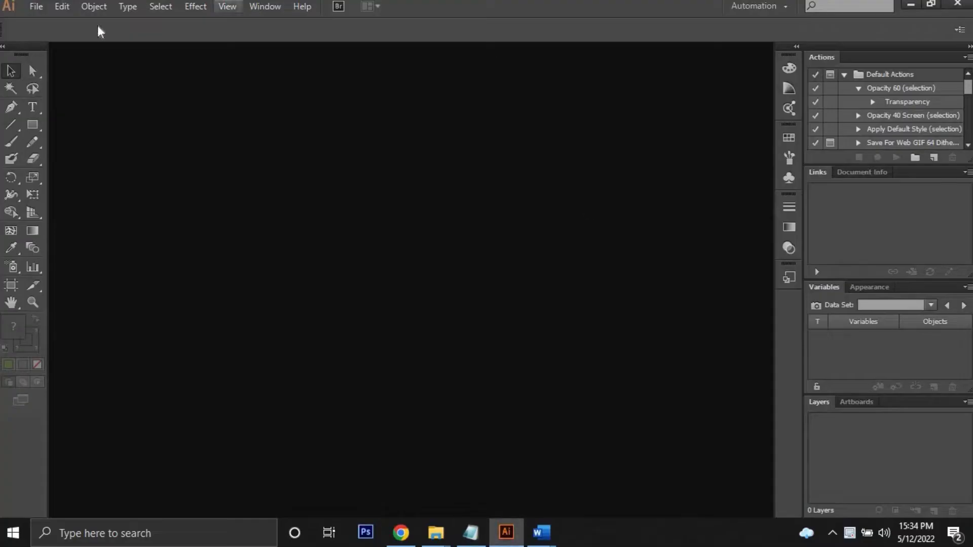
# Step: Start opening a file in Illustrator and enter the mockup's pattern folder
pyautogui.click(32, 8)
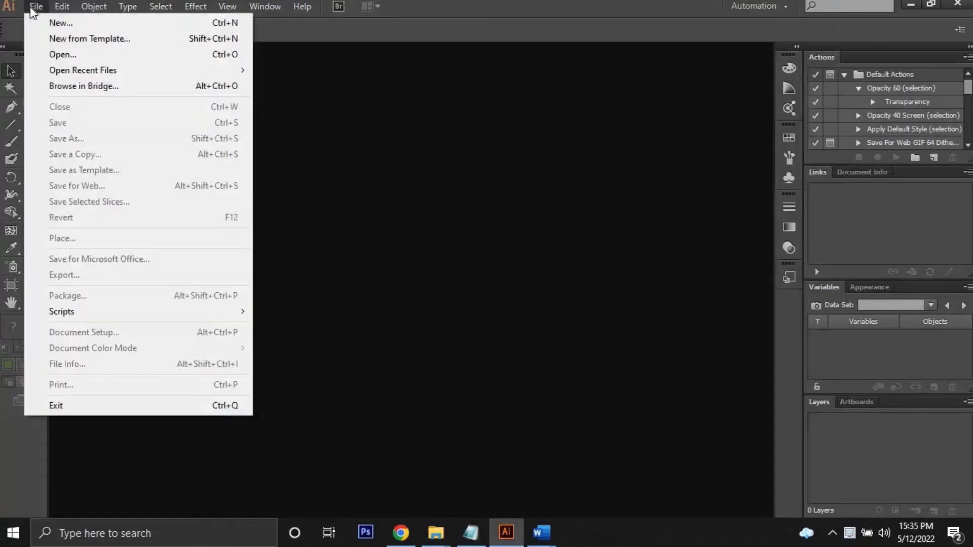
pyautogui.click(82, 55)
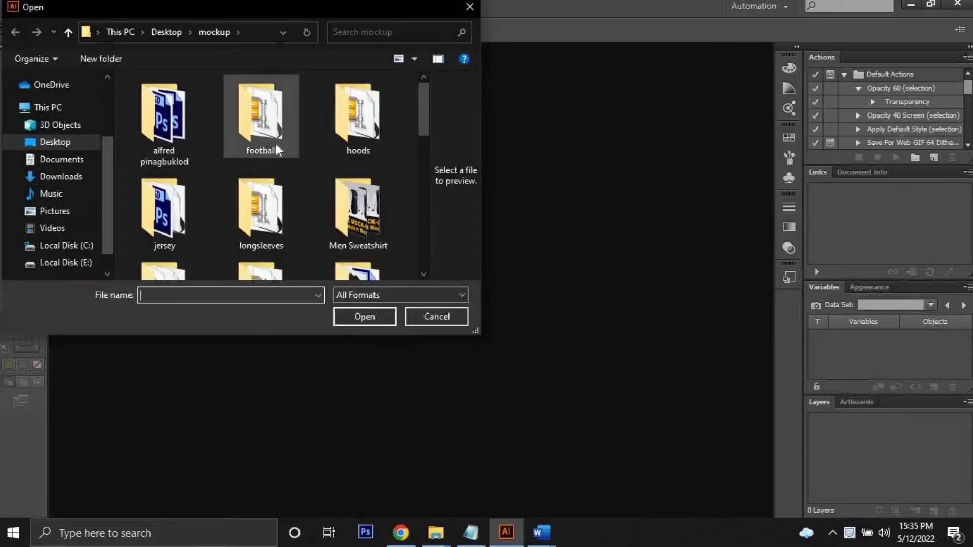
pyautogui.scroll(-1, 350, 147)
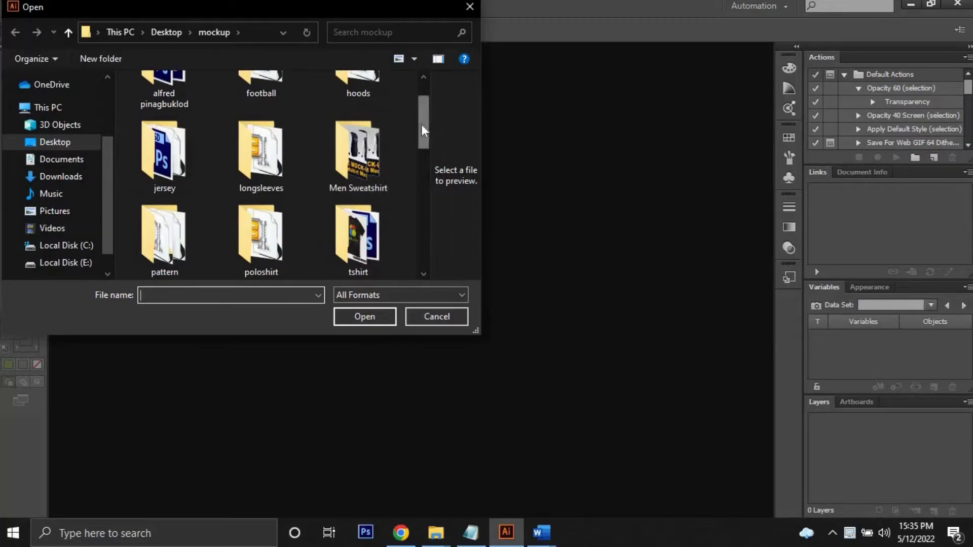
pyautogui.scroll(-1, 422, 139)
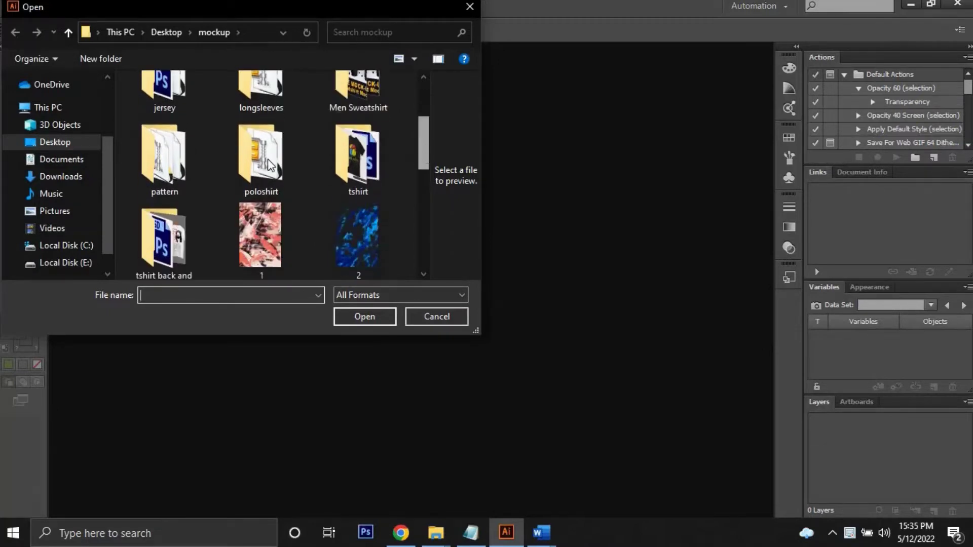
pyautogui.doubleClick(193, 158)
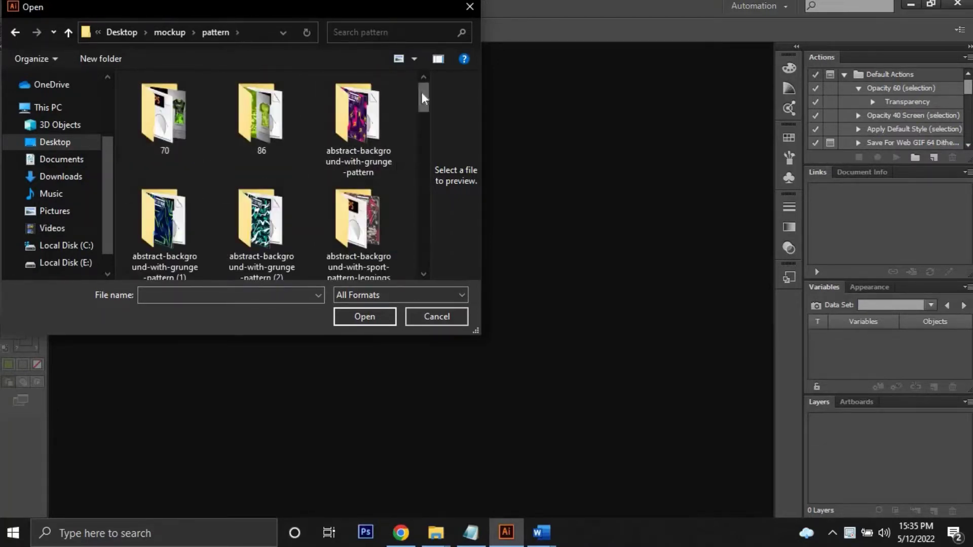
pyautogui.moveTo(421, 93)
pyautogui.mouseDown()
pyautogui.moveTo(435, 258)
pyautogui.moveTo(415, 117)
pyautogui.mouseUp()
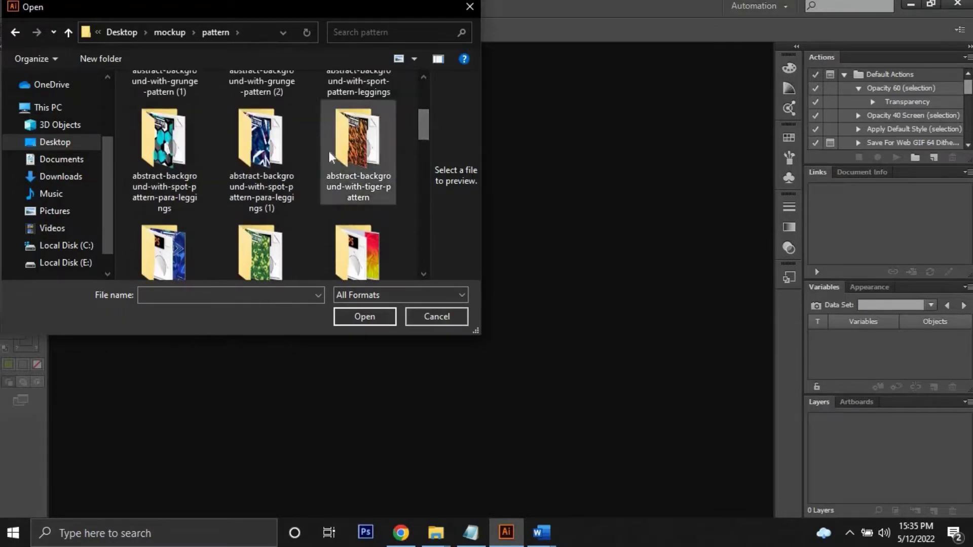
# Step: Open the abstract-background-with-sport-pattern-leggings folder and select the 527 EPS file
pyautogui.scroll(1, 303, 139)
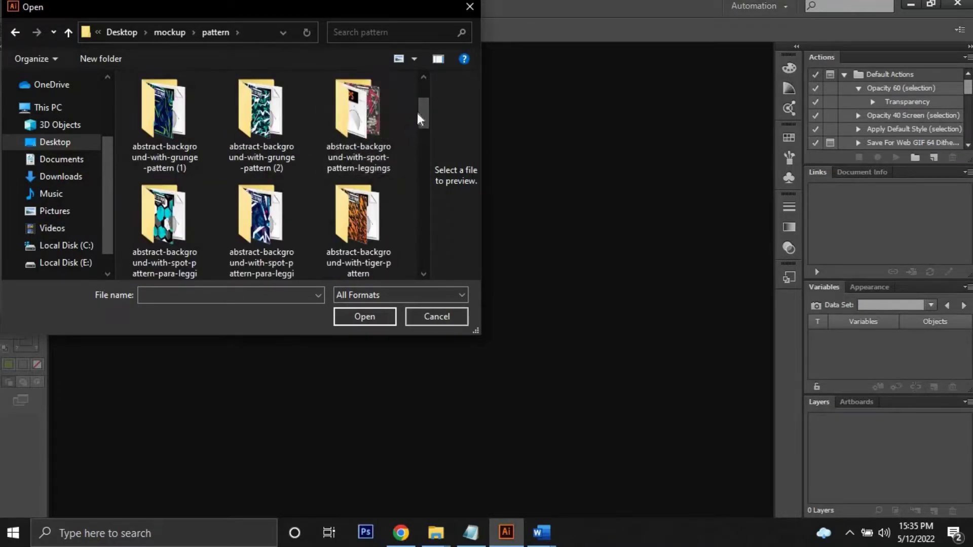
pyautogui.scroll(-1, 418, 122)
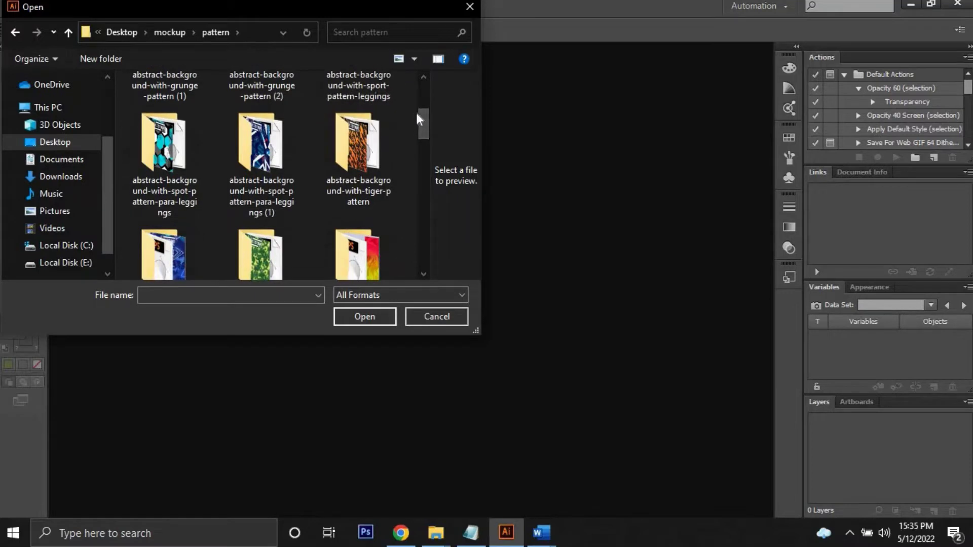
pyautogui.scroll(2, 421, 99)
pyautogui.click(373, 141)
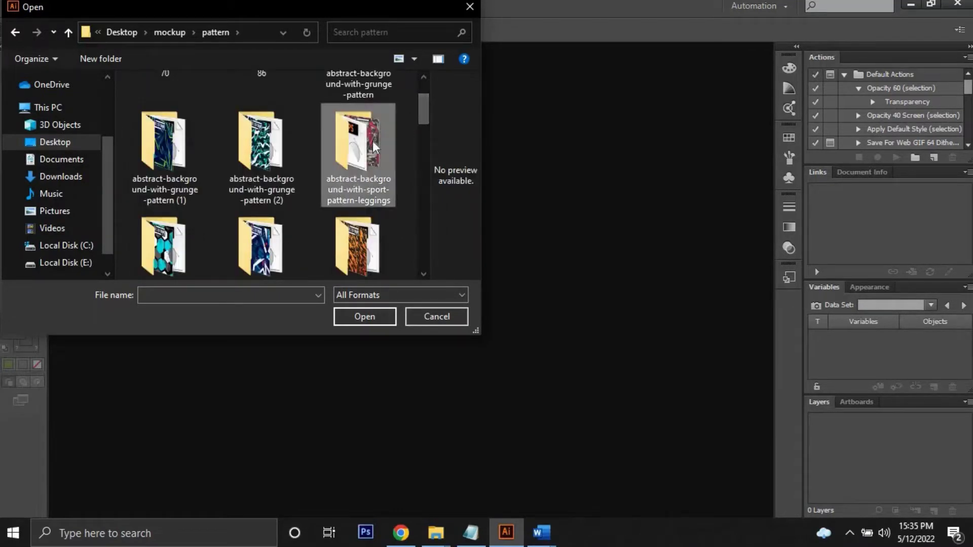
pyautogui.doubleClick(372, 140)
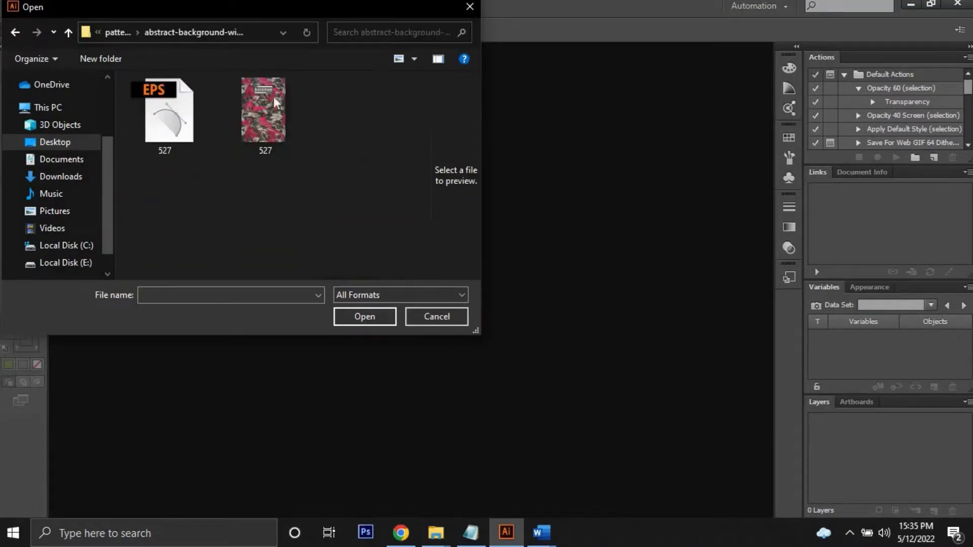
pyautogui.click(188, 105)
# Step: Open 527.eps and zoom out to 12.5% to show the whole pattern artboard
pyautogui.click(358, 318)
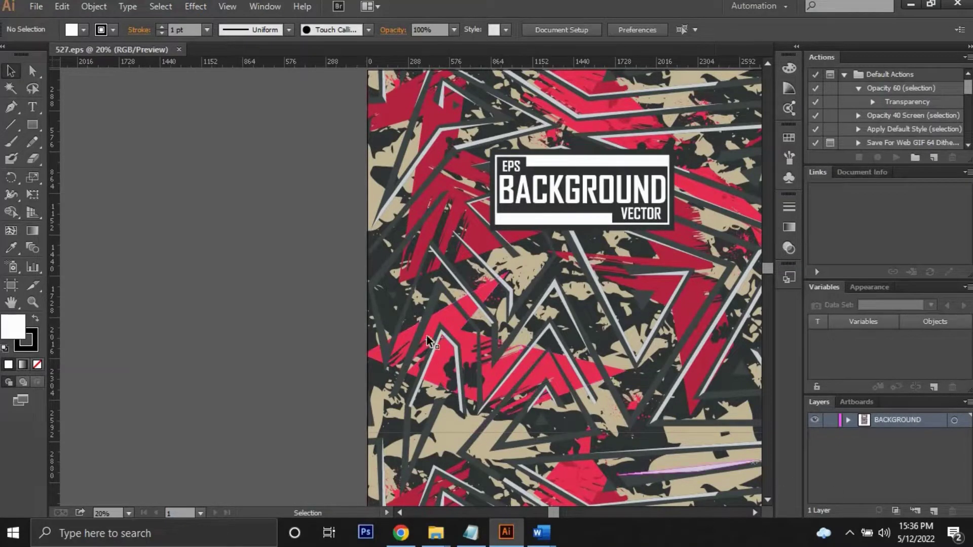
pyautogui.hotkey('ctrl', '-')
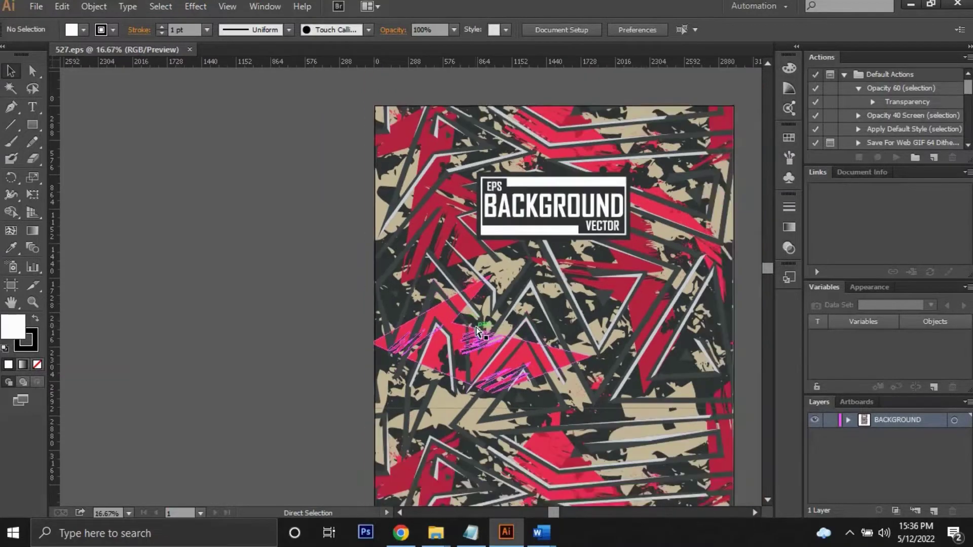
pyautogui.hotkey('ctrl', '-')
pyautogui.scroll(-2, 471, 322)
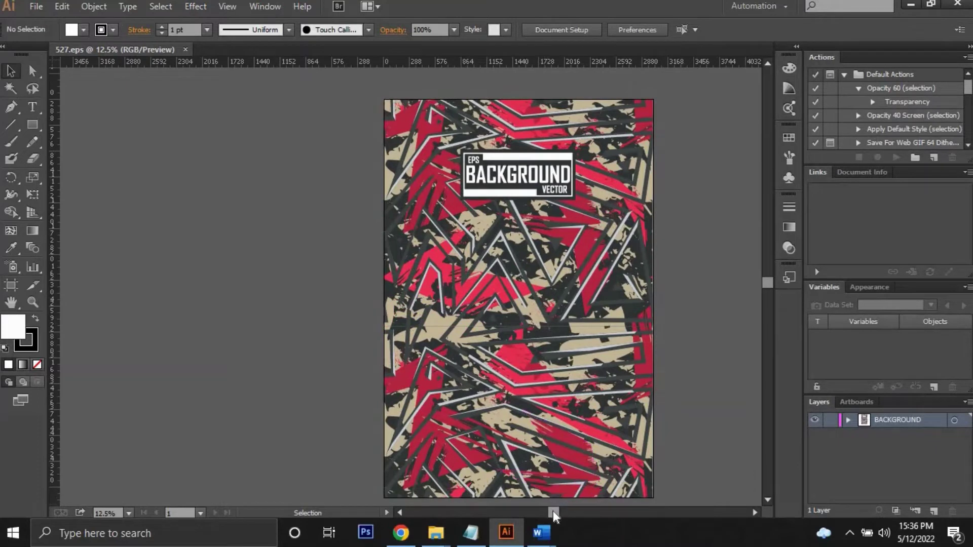
pyautogui.moveTo(554, 512); pyautogui.dragTo(578, 512)
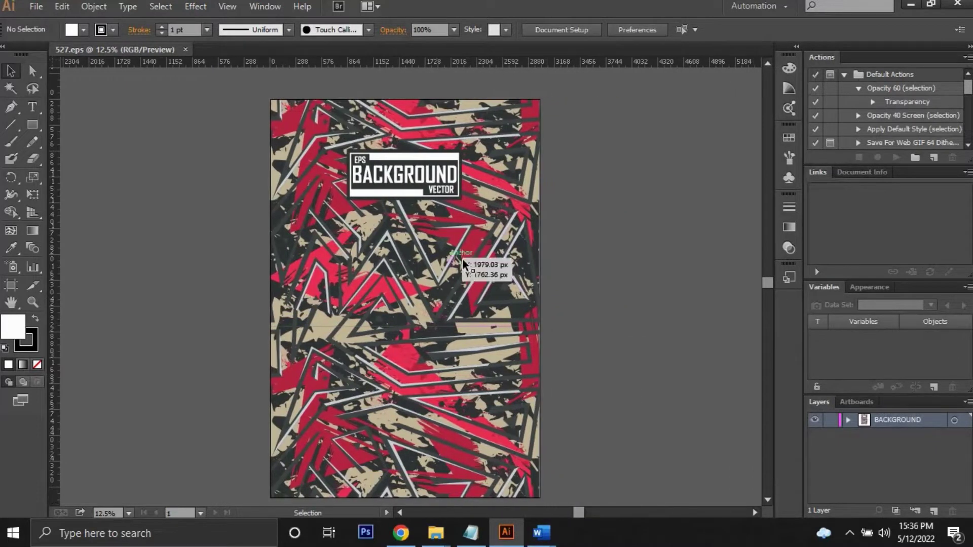
# Step: Expand the BACKGROUND layer's groups down to the pattern's individual paths
pyautogui.click(466, 244)
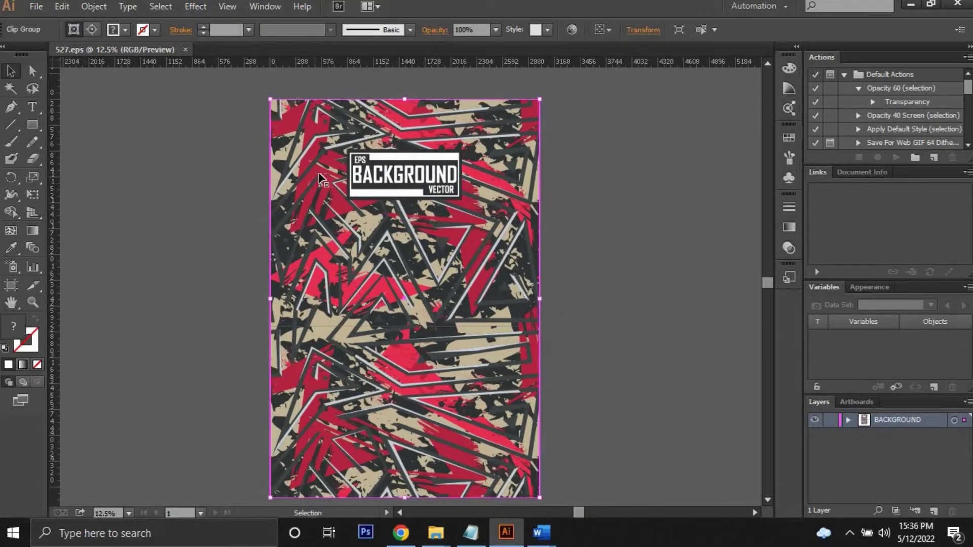
pyautogui.click(846, 419)
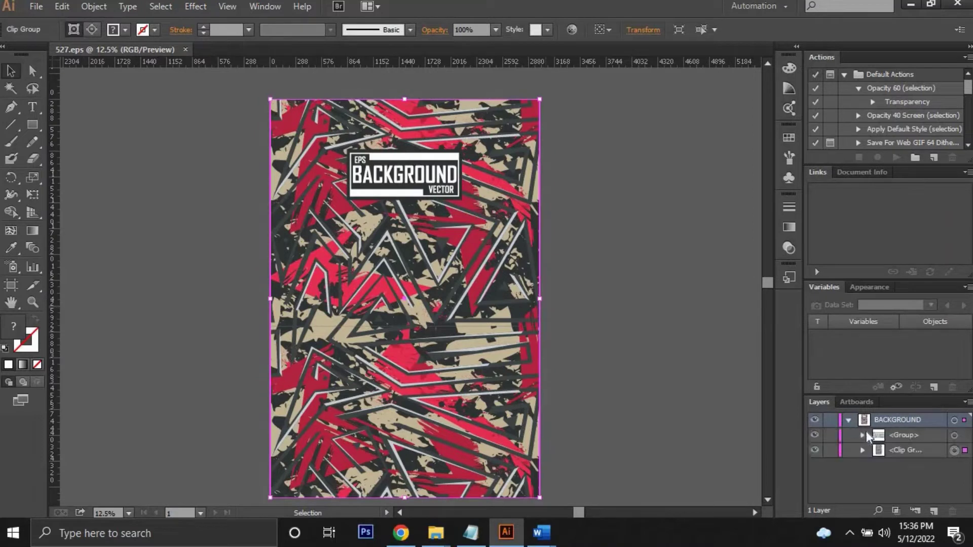
pyautogui.click(862, 434)
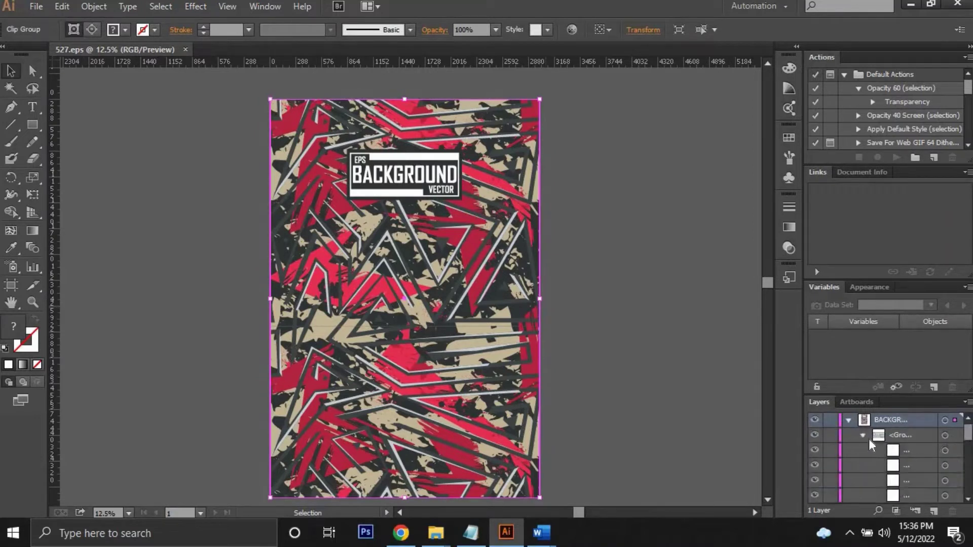
pyautogui.click(815, 435)
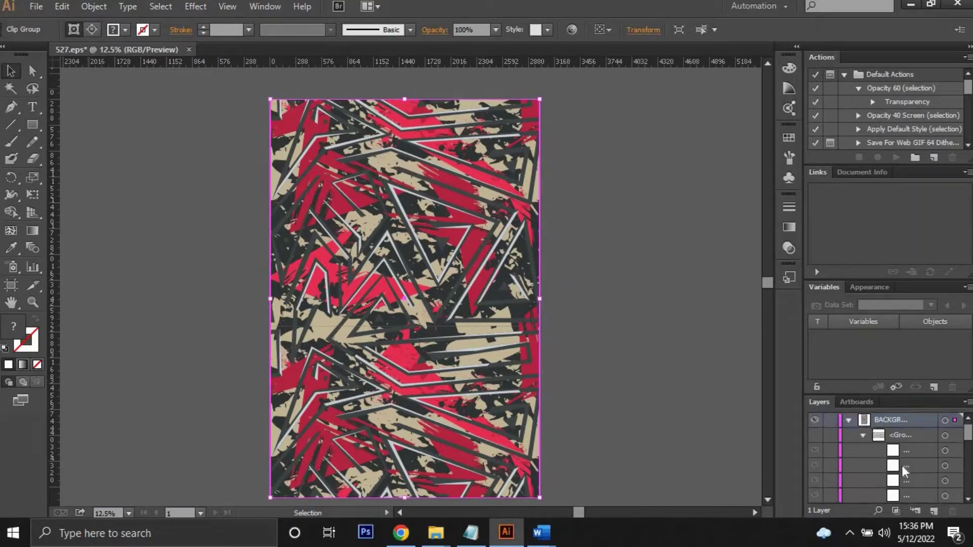
pyautogui.click(862, 434)
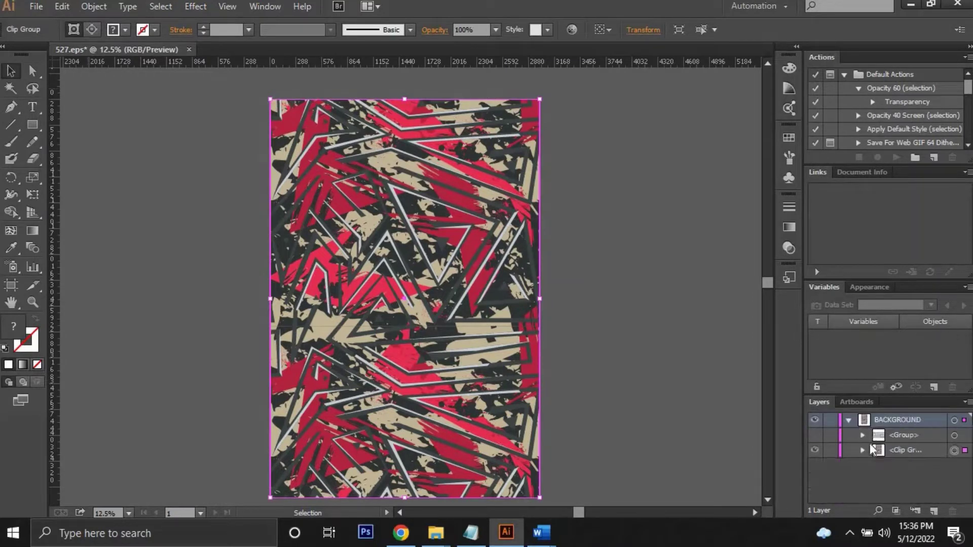
pyautogui.click(863, 449)
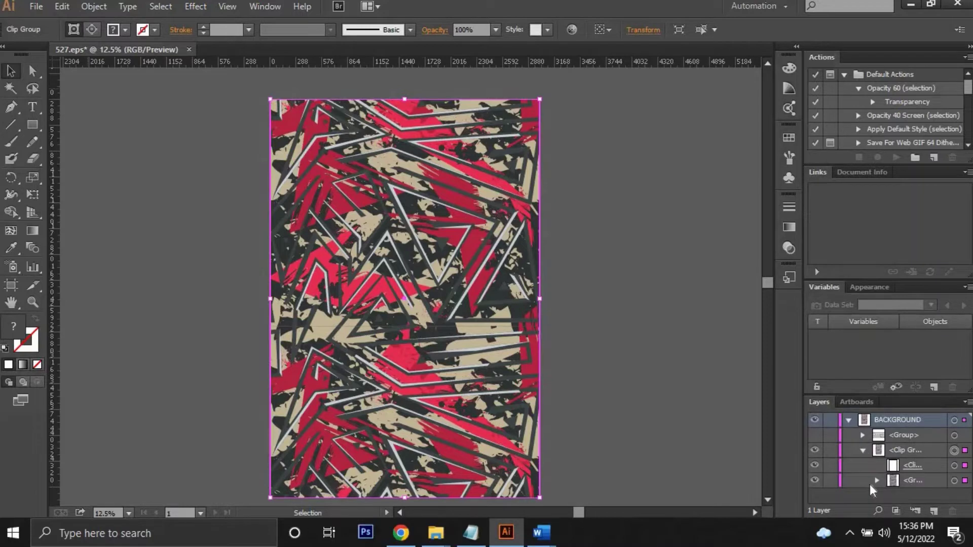
pyautogui.click(876, 480)
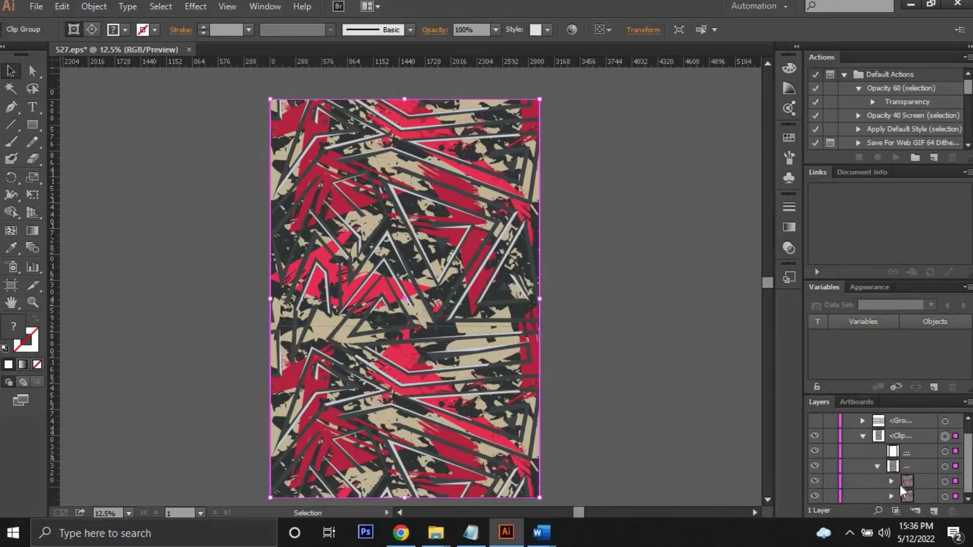
pyautogui.click(891, 481)
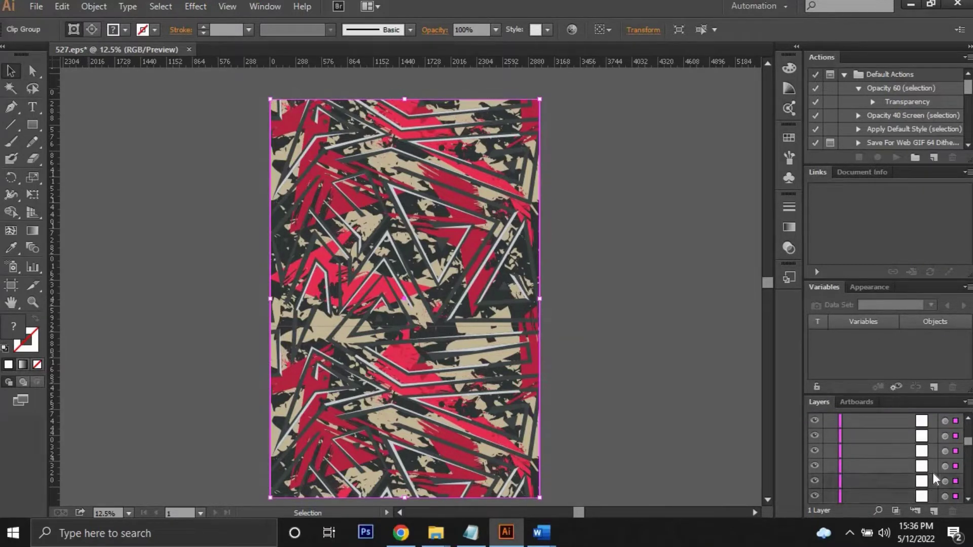
# Step: Select a small pink path and toggle the dark backing layer off and back on
pyautogui.scroll(-2, 929, 478)
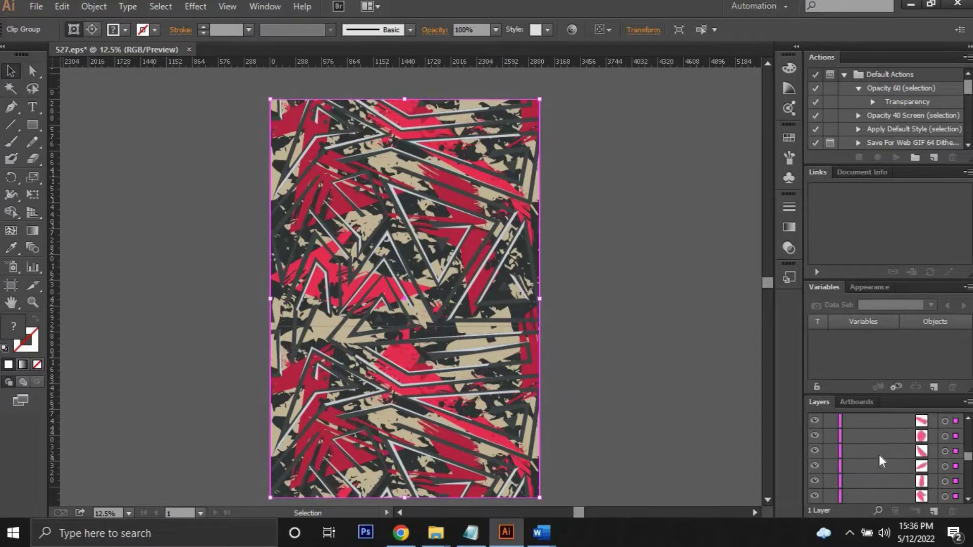
pyautogui.click(957, 451)
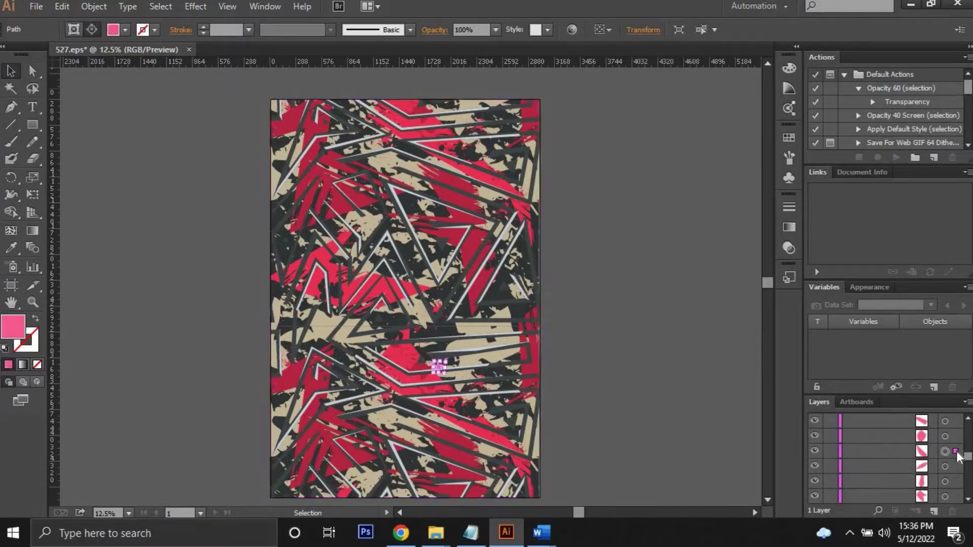
pyautogui.scroll(-5, 930, 461)
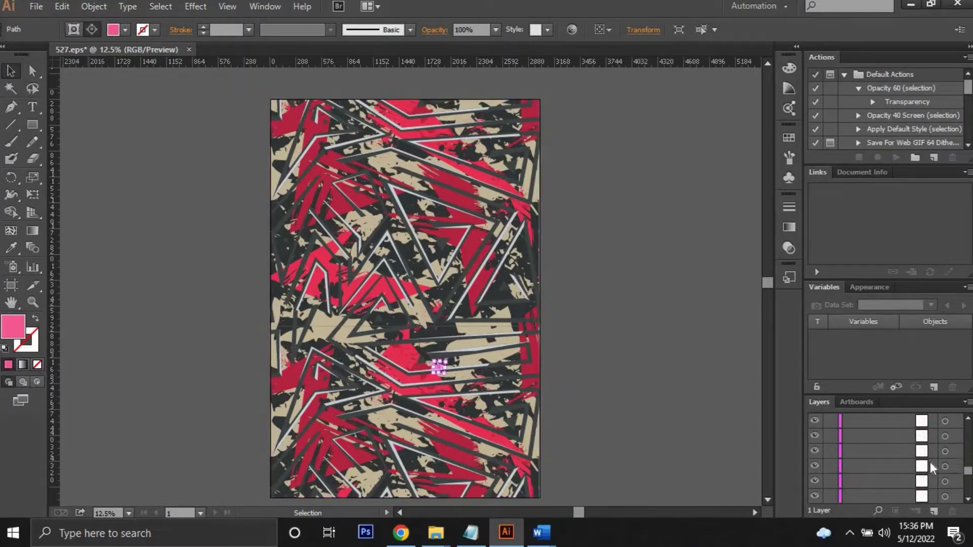
pyautogui.click(815, 481)
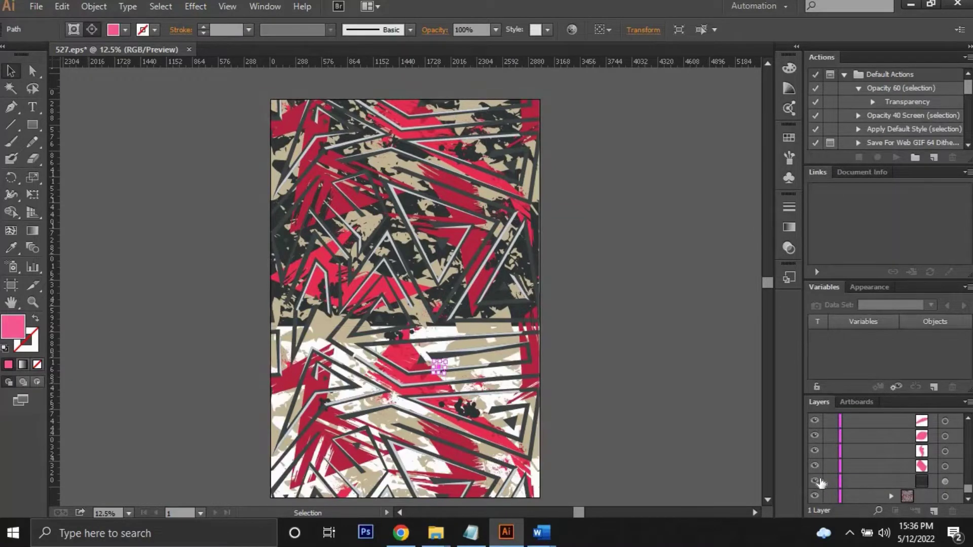
pyautogui.click(814, 481)
pyautogui.click(814, 480)
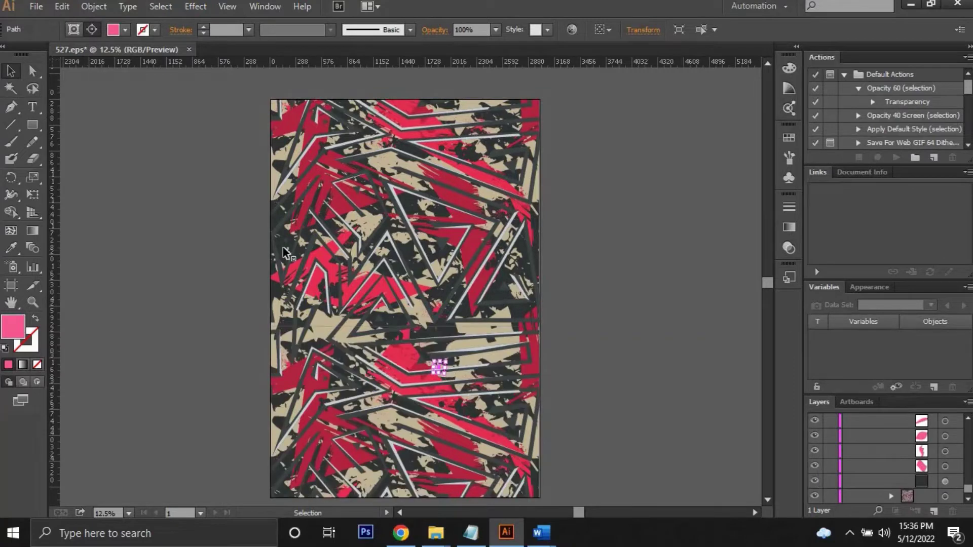
pyautogui.click(38, 5)
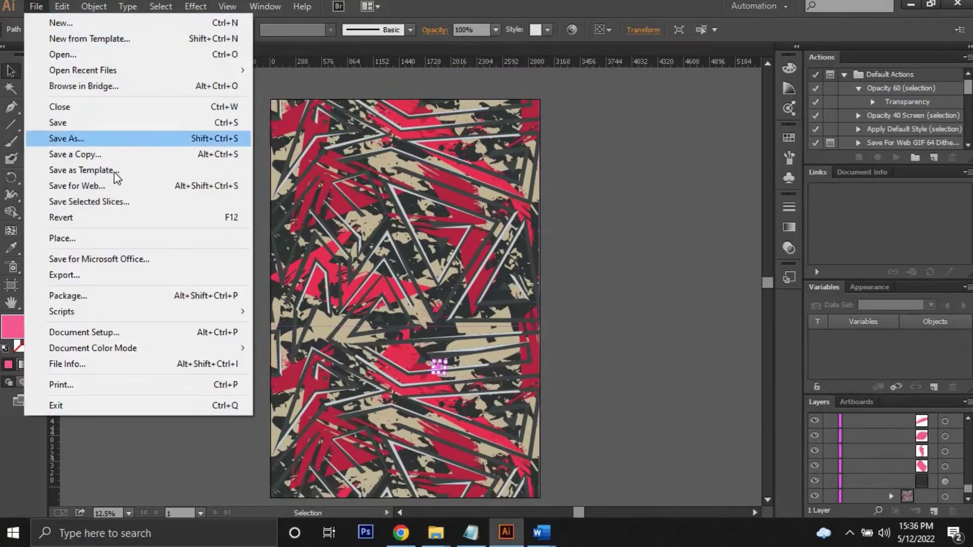
# Step: Start an export of the pattern with PNG as the file type
pyautogui.click(110, 274)
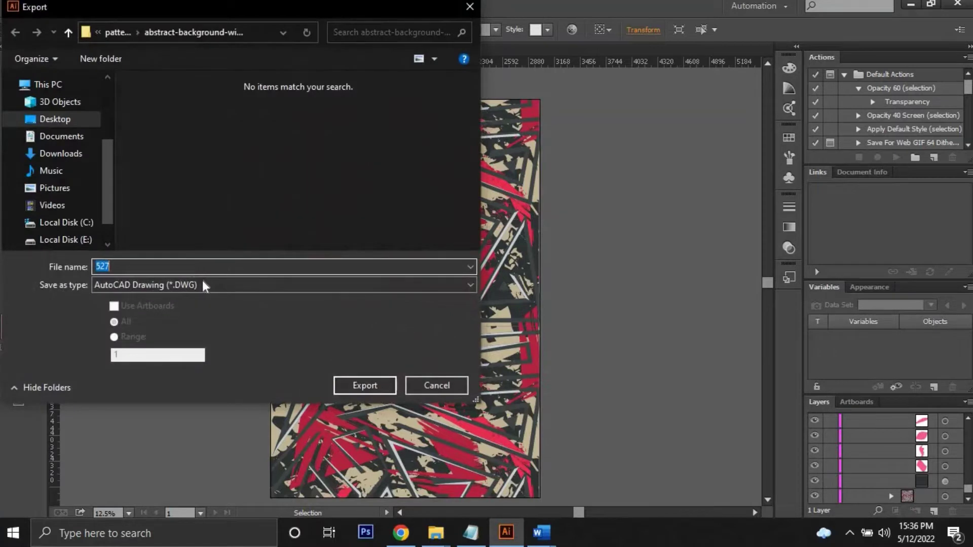
pyautogui.click(203, 284)
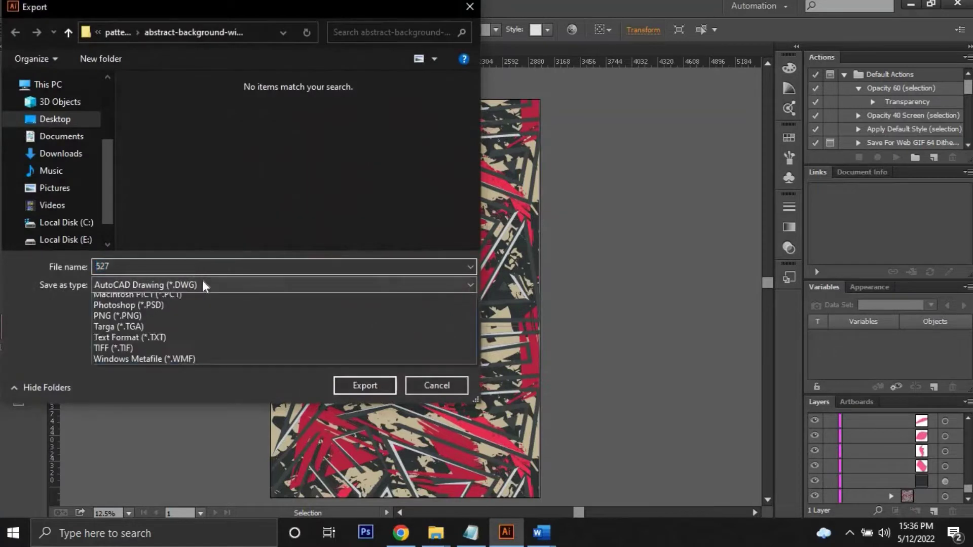
pyautogui.click(175, 396)
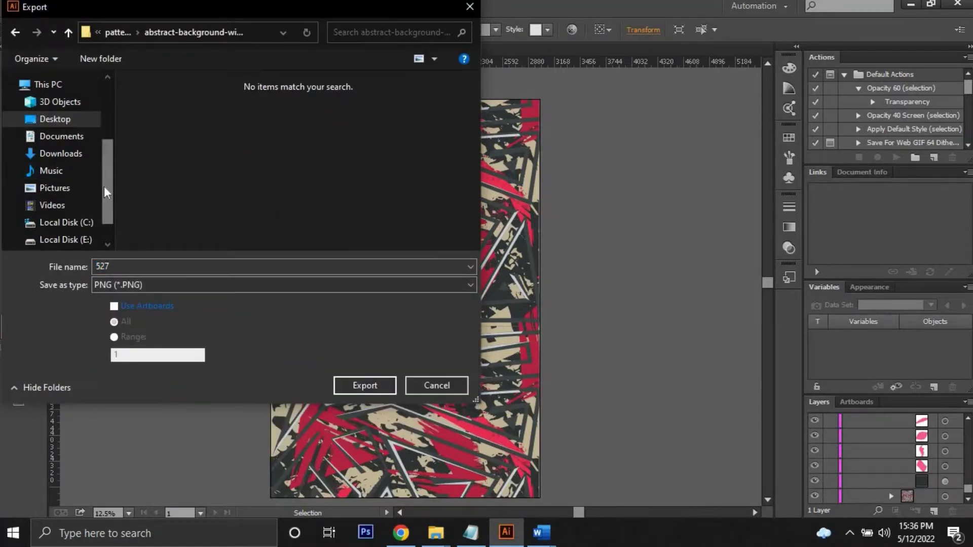
pyautogui.moveTo(104, 186); pyautogui.dragTo(106, 194)
# Step: Target the Desktop mockup folder and rename the export file from 527 to 7
pyautogui.click(108, 33)
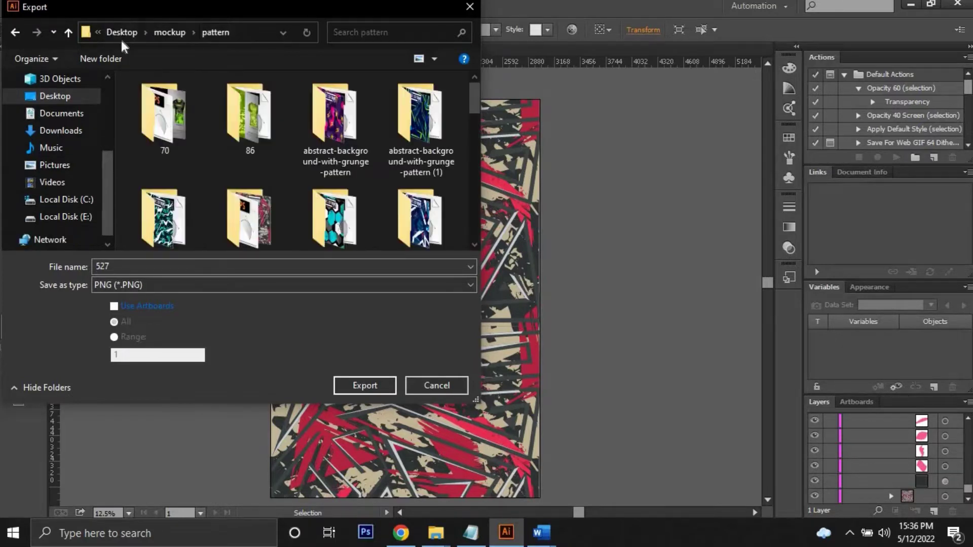
pyautogui.click(156, 32)
pyautogui.scroll(-5, 395, 180)
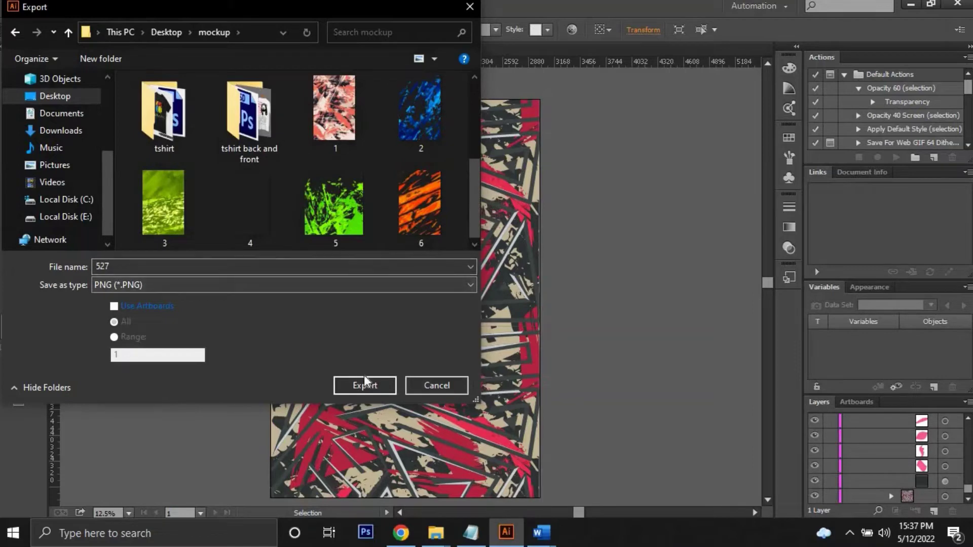
pyautogui.scroll(3, 330, 183)
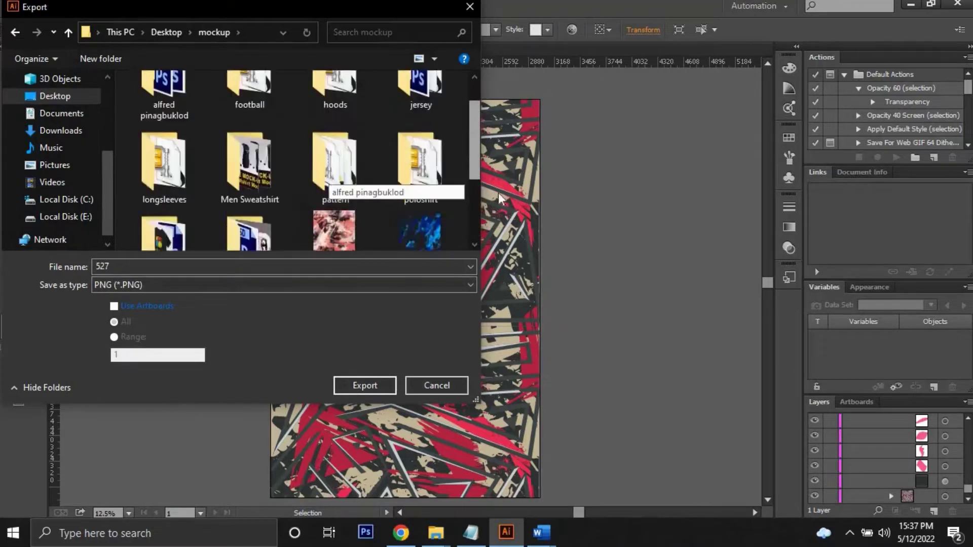
pyautogui.scroll(-3, 329, 182)
pyautogui.click(378, 385)
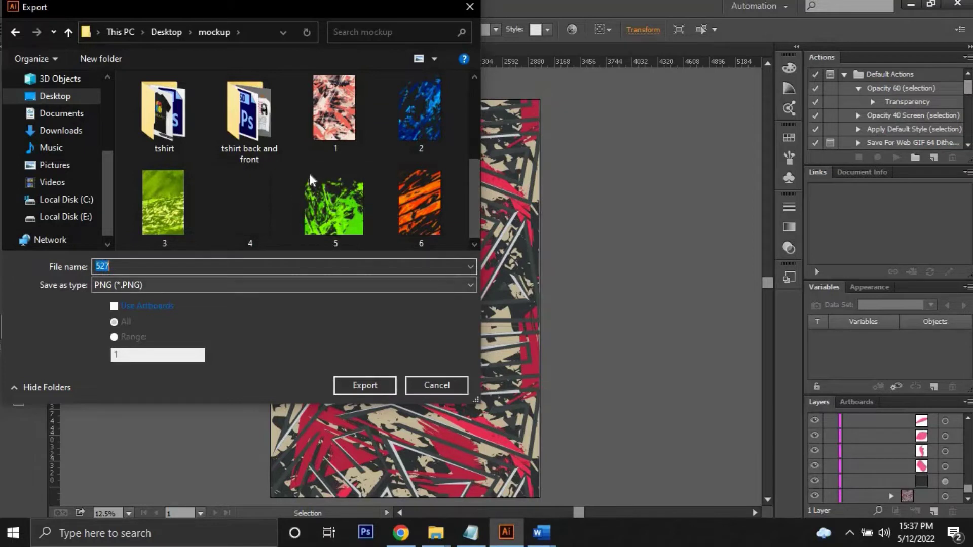
pyautogui.write('7')
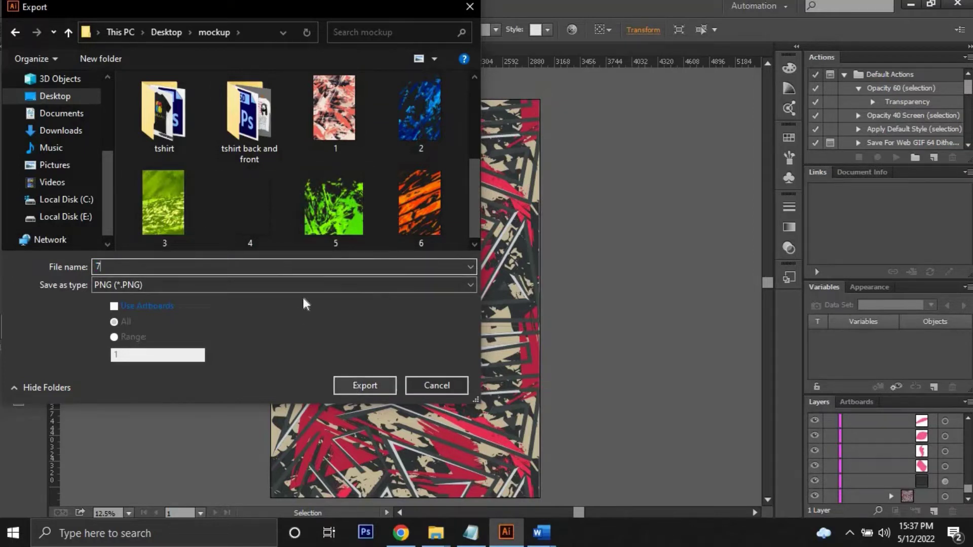
pyautogui.click(302, 285)
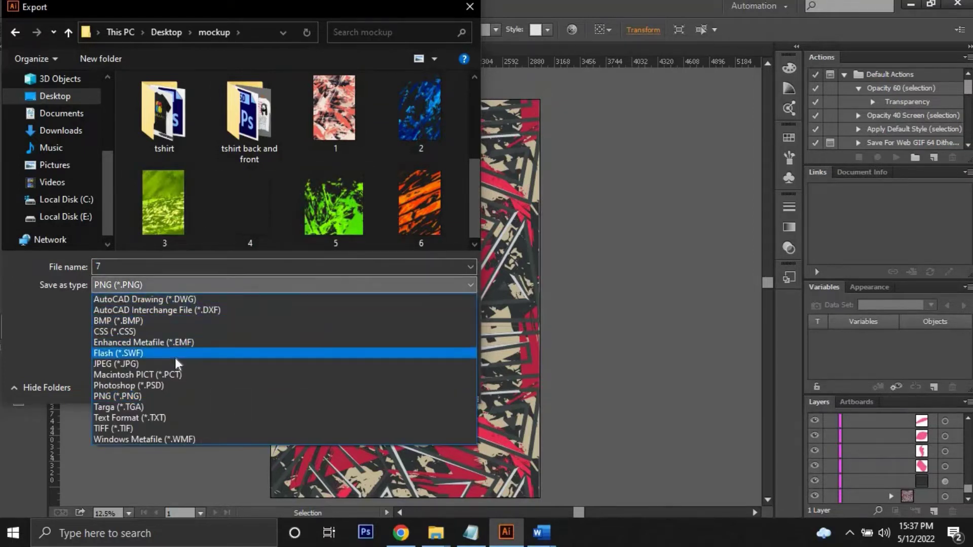
# Step: Export 7.png at High (300 ppi) resolution with a transparent background
pyautogui.click(177, 396)
pyautogui.click(359, 386)
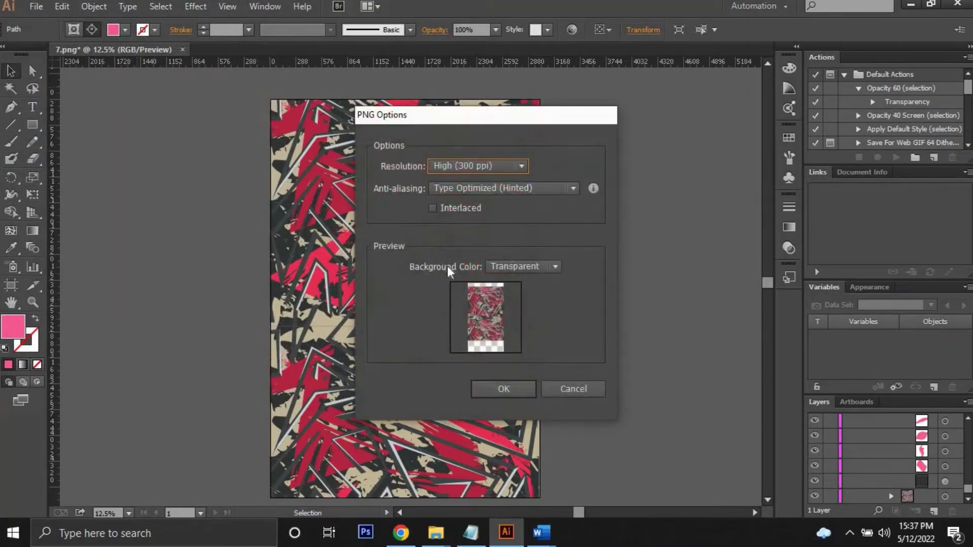
pyautogui.click(502, 167)
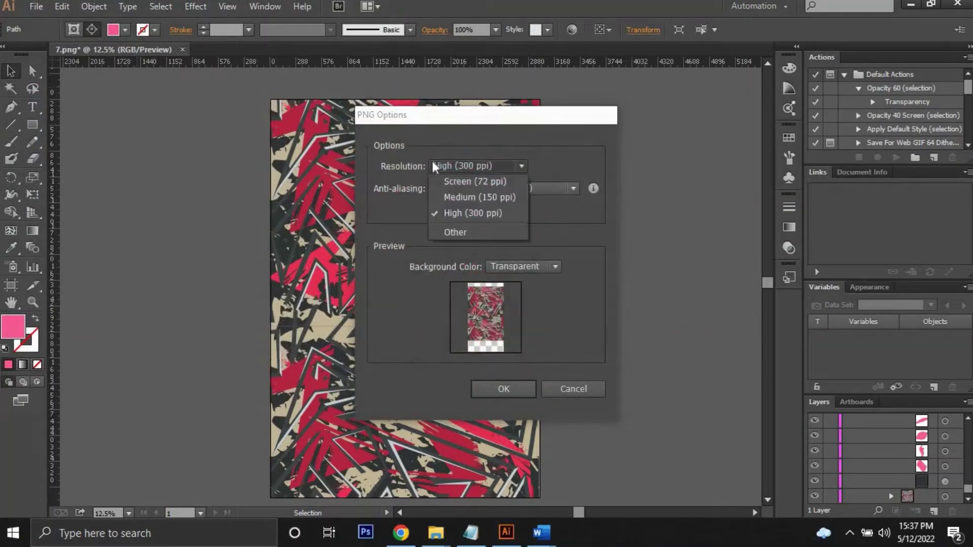
pyautogui.click(529, 164)
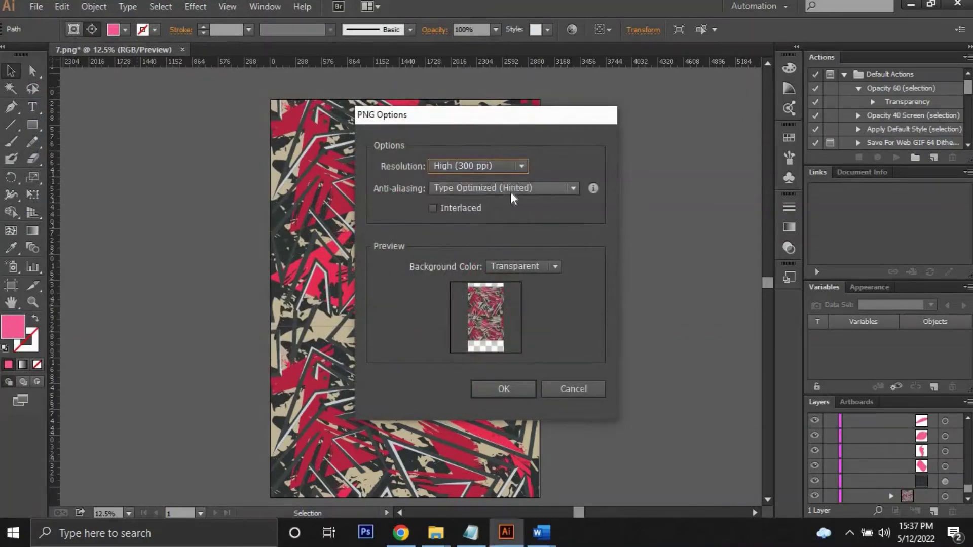
pyautogui.click(549, 265)
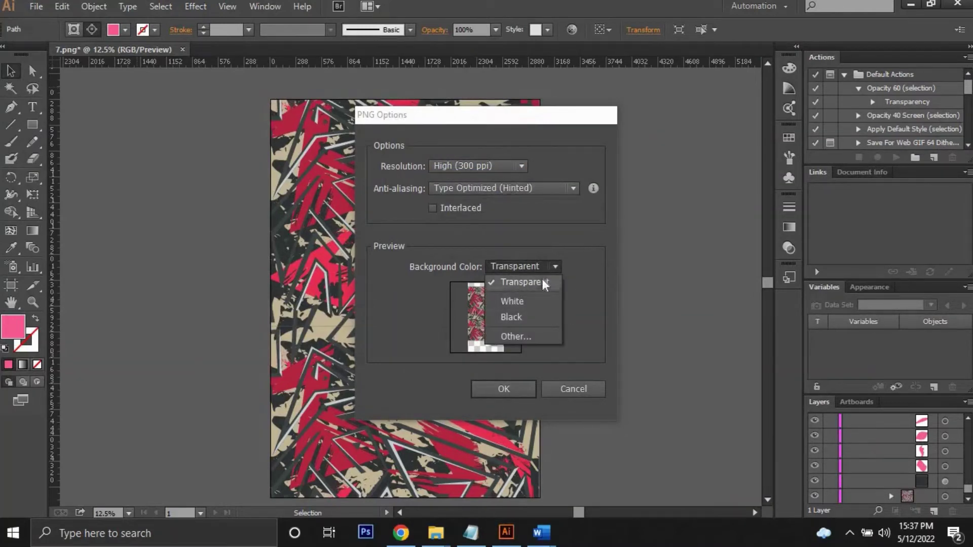
pyautogui.click(527, 282)
pyautogui.click(494, 386)
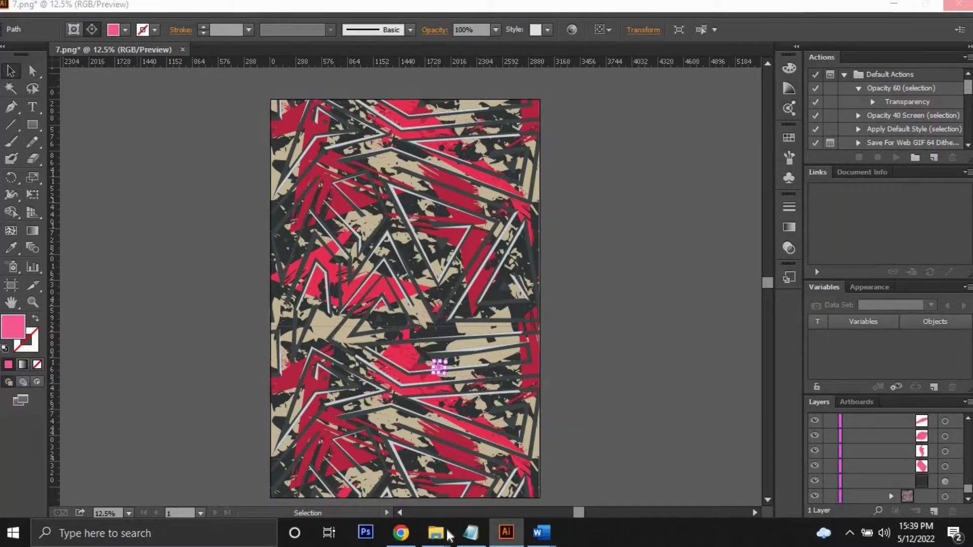
pyautogui.moveTo(436, 533)
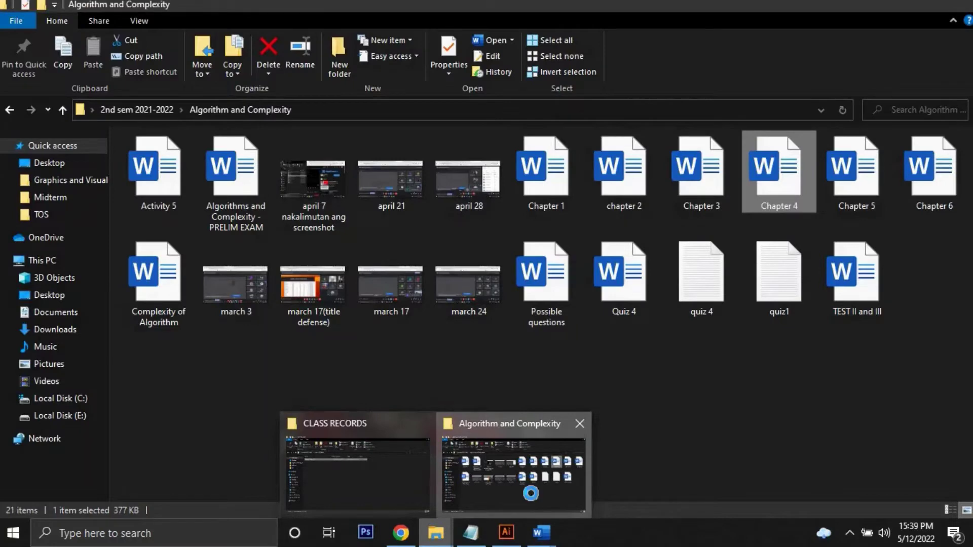
# Step: Open the Desktop's mockup folder in File Explorer, then return to the 527.eps document
pyautogui.click(530, 491)
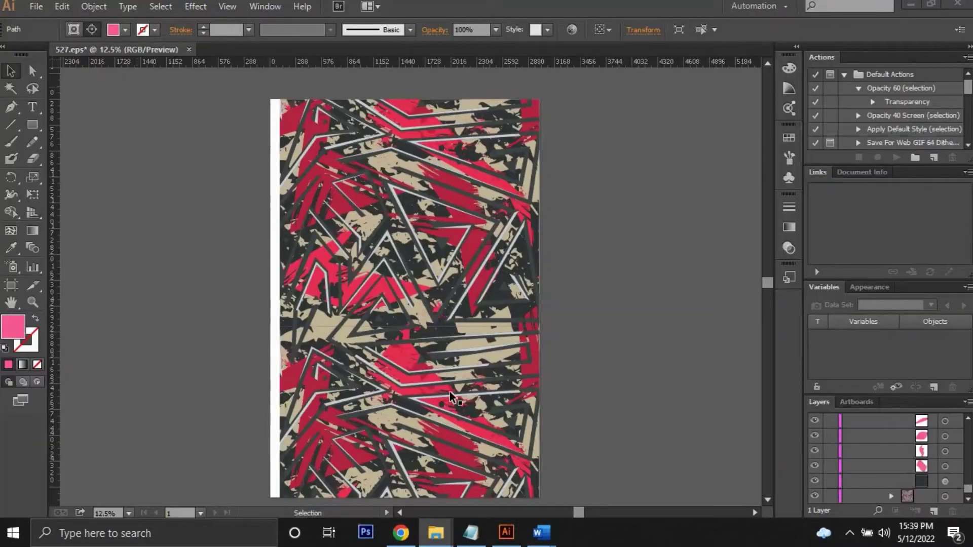
pyautogui.click(449, 391)
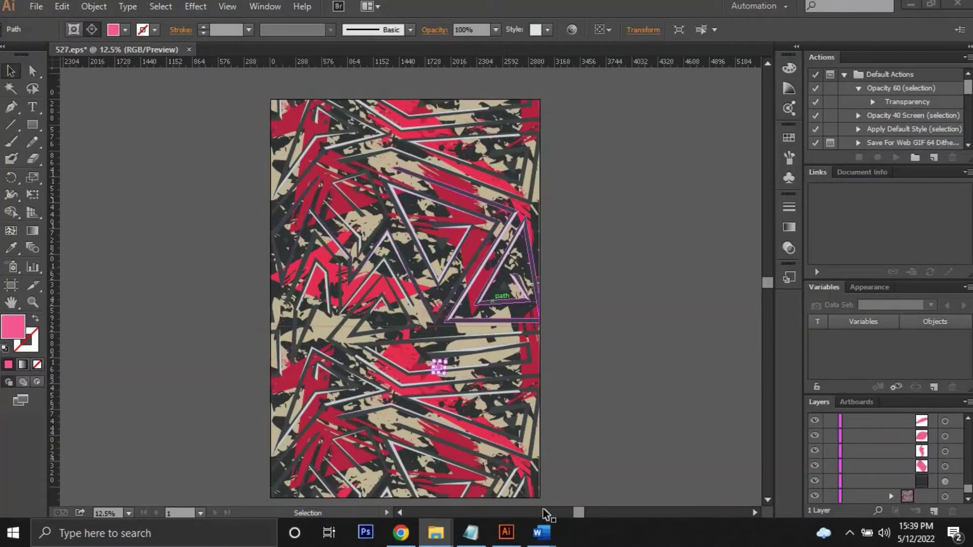
pyautogui.moveTo(436, 533)
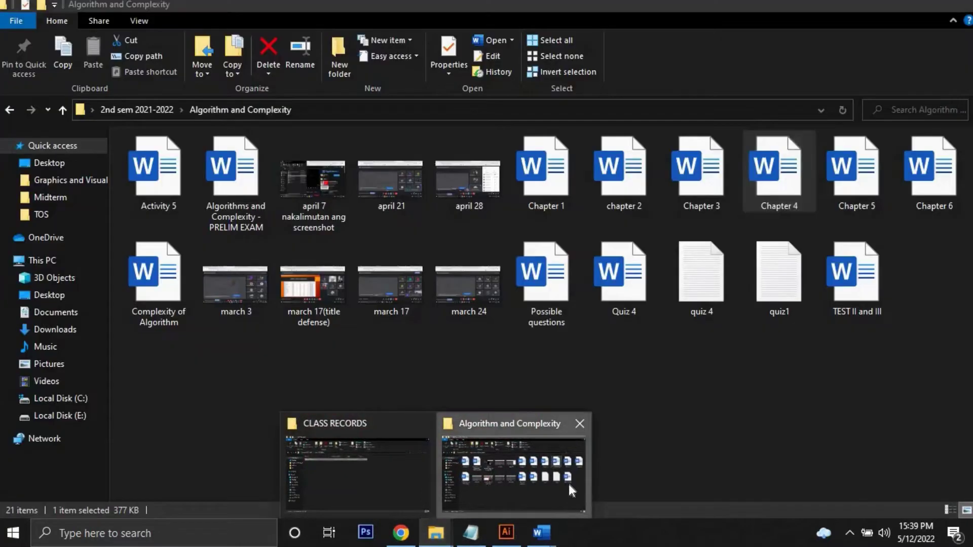
pyautogui.click(567, 481)
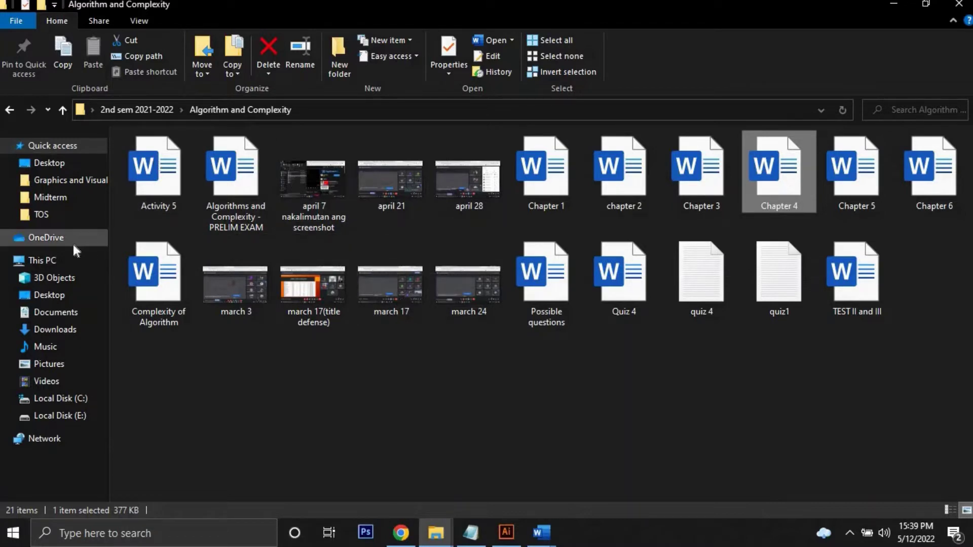
pyautogui.click(73, 164)
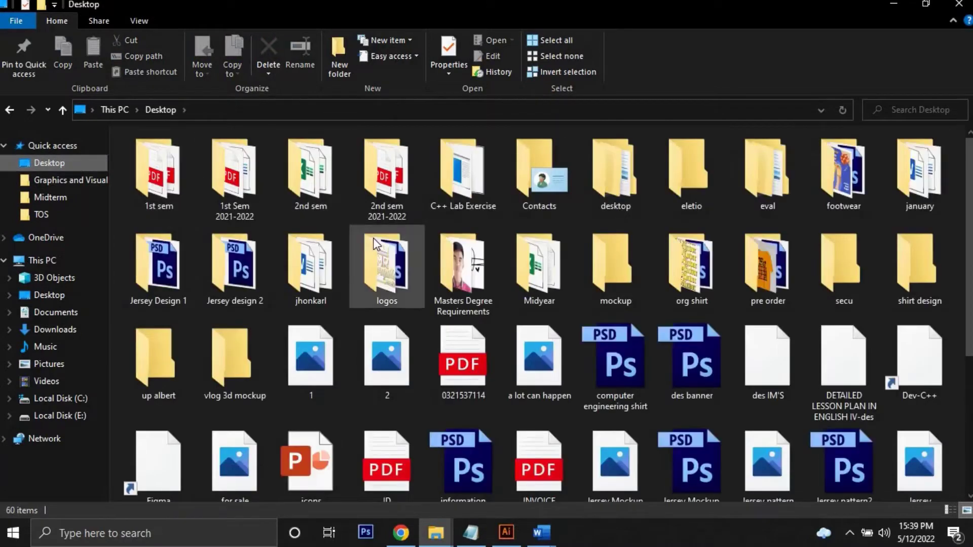
pyautogui.doubleClick(630, 282)
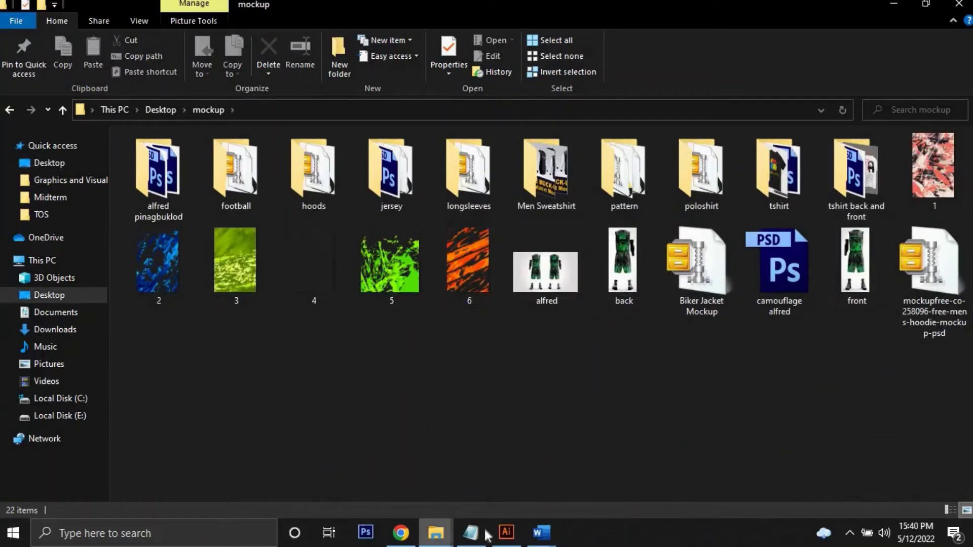
pyautogui.click(506, 533)
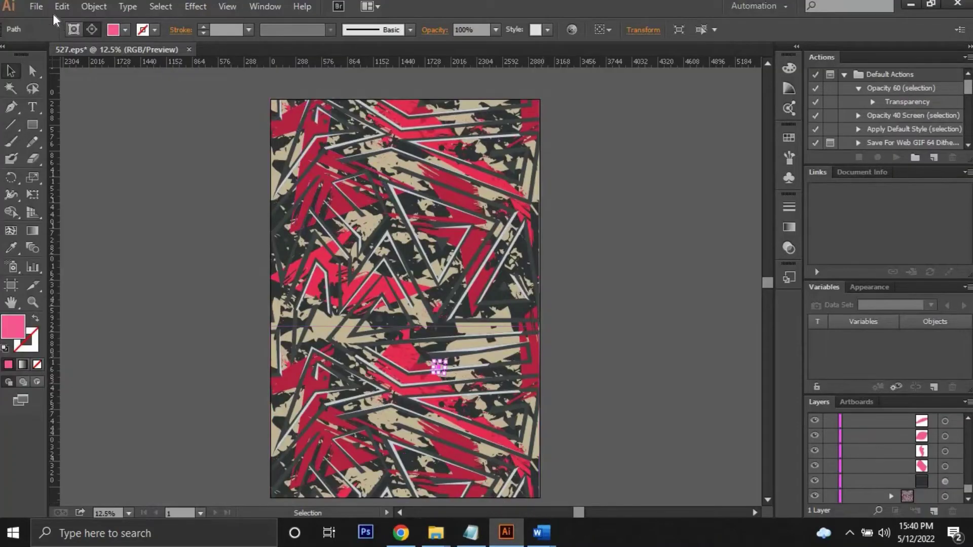
# Step: Start a new export of the pattern named 'pattern'
pyautogui.click(38, 7)
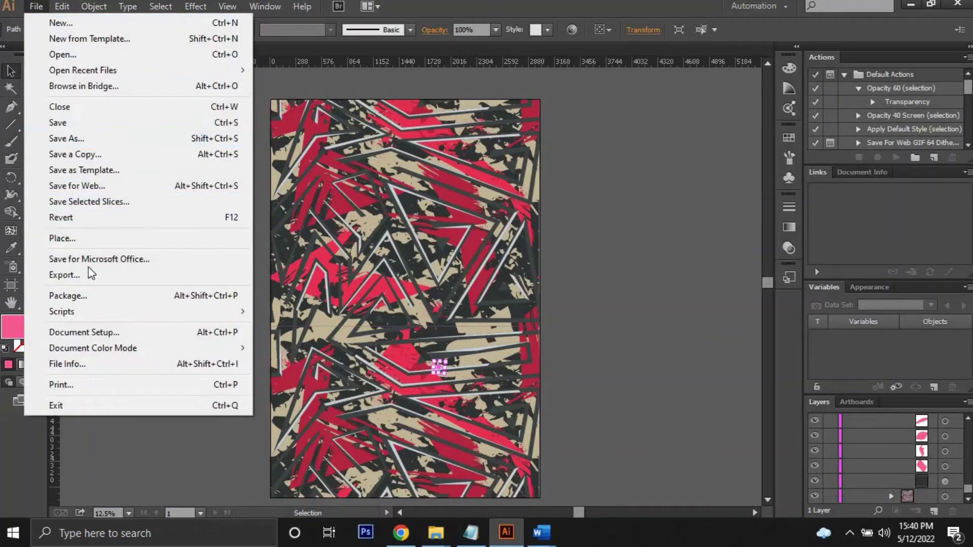
pyautogui.click(85, 275)
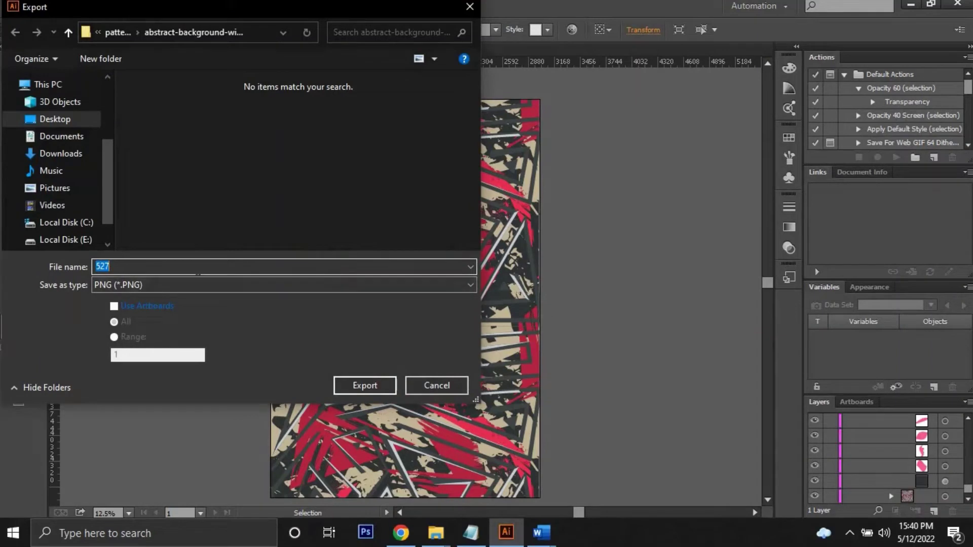
pyautogui.write('pa')
pyautogui.write('ttern')
# Step: Export it as PNG into mockup > pattern > abstract-background-with-sport-pattern-leggings
pyautogui.click(127, 36)
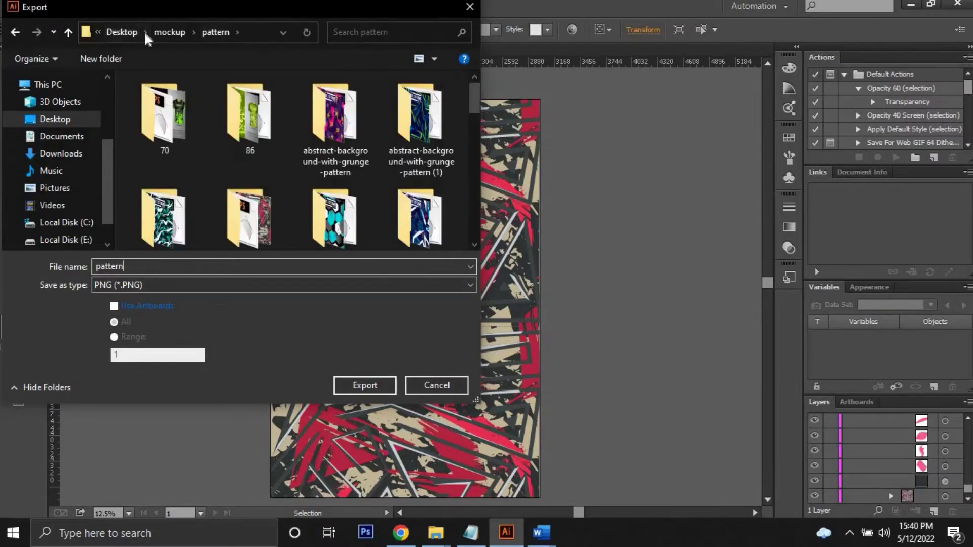
pyautogui.moveTo(472, 109); pyautogui.dragTo(481, 236)
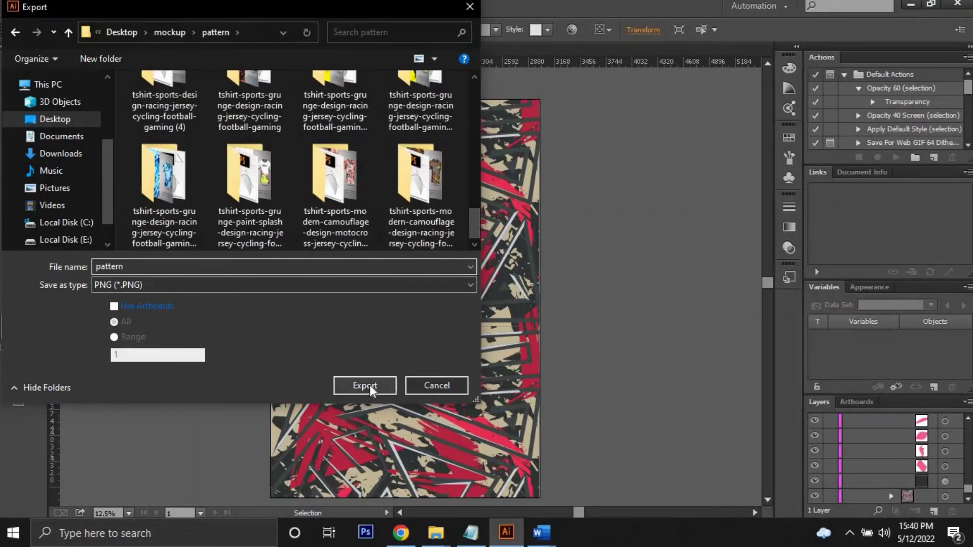
pyautogui.scroll(3, 419, 177)
pyautogui.scroll(3, 418, 181)
pyautogui.scroll(3, 418, 183)
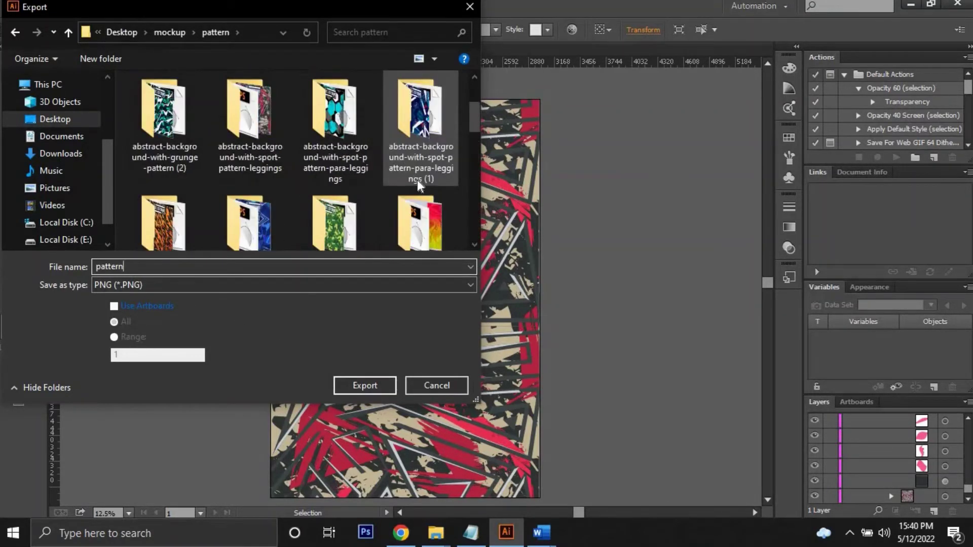
pyautogui.scroll(3, 417, 182)
pyautogui.scroll(-1, 419, 187)
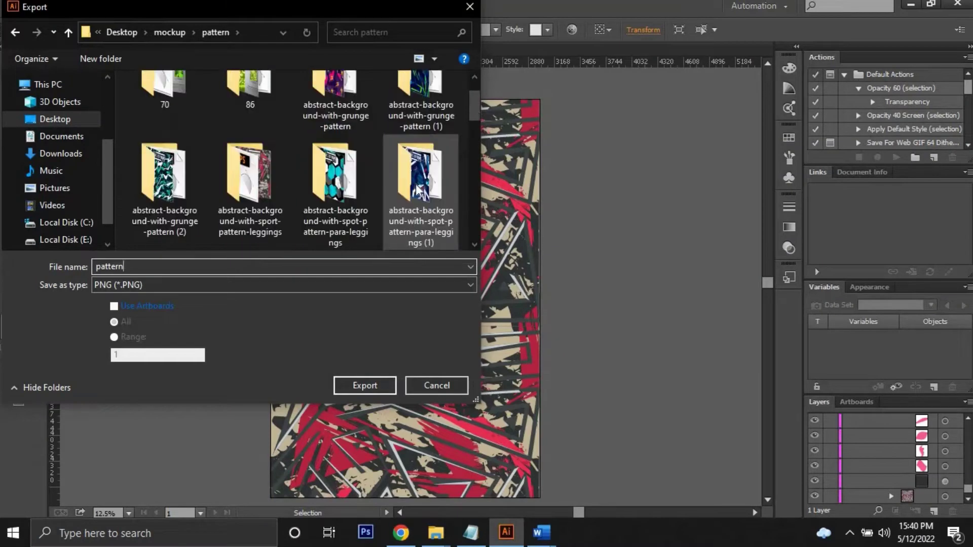
pyautogui.doubleClick(274, 160)
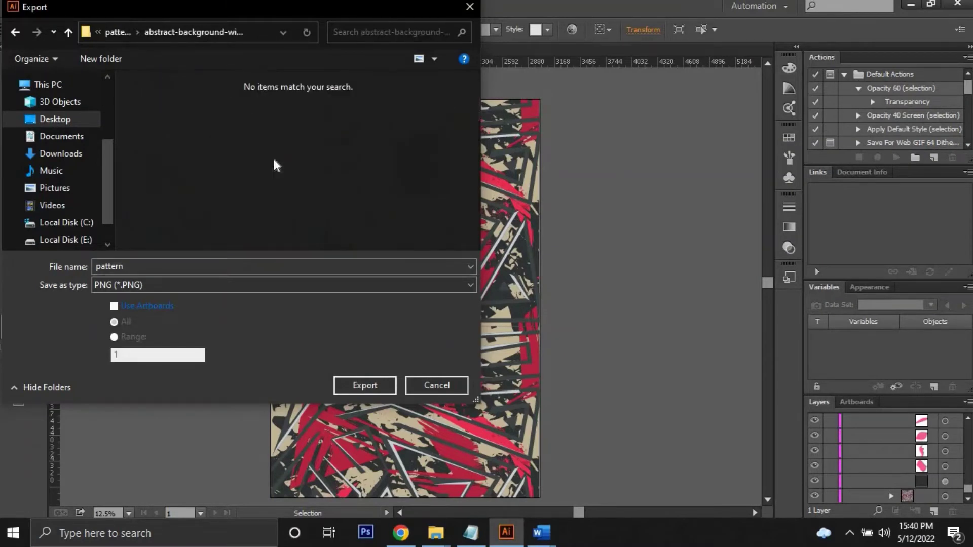
pyautogui.click(381, 385)
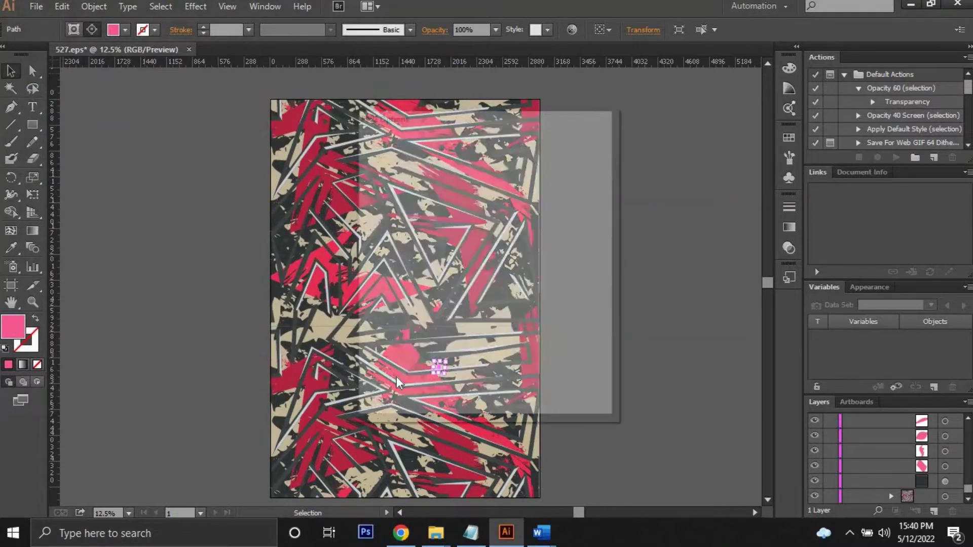
# Step: Confirm the PNG options, then open 527.eps in Photoshop with default rasterize settings despite missing fonts
pyautogui.press('Return')
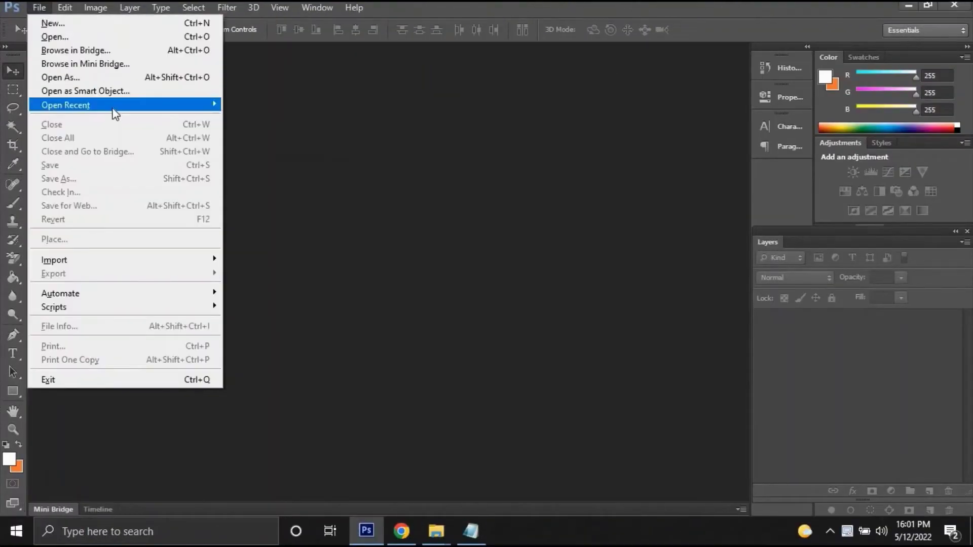
pyautogui.click(39, 7)
pyautogui.click(60, 37)
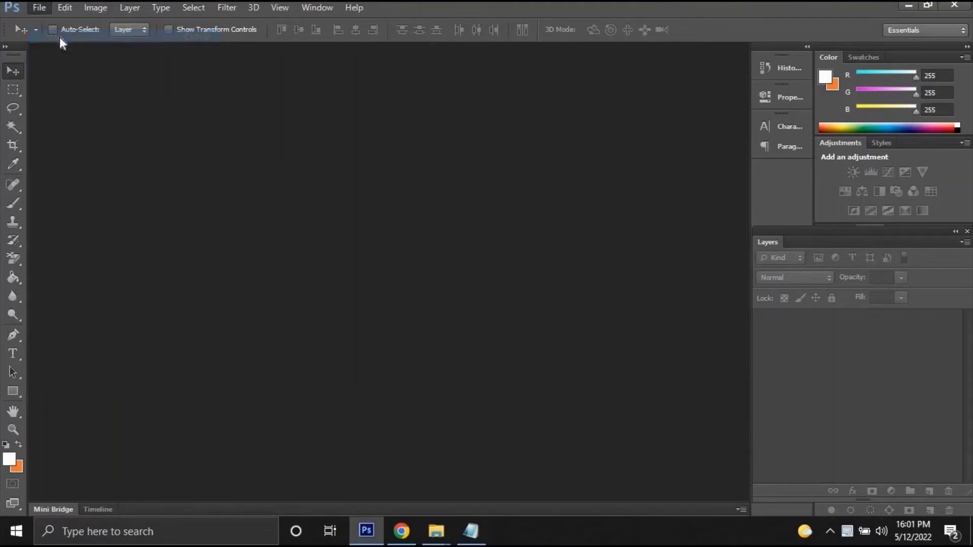
pyautogui.click(400, 76)
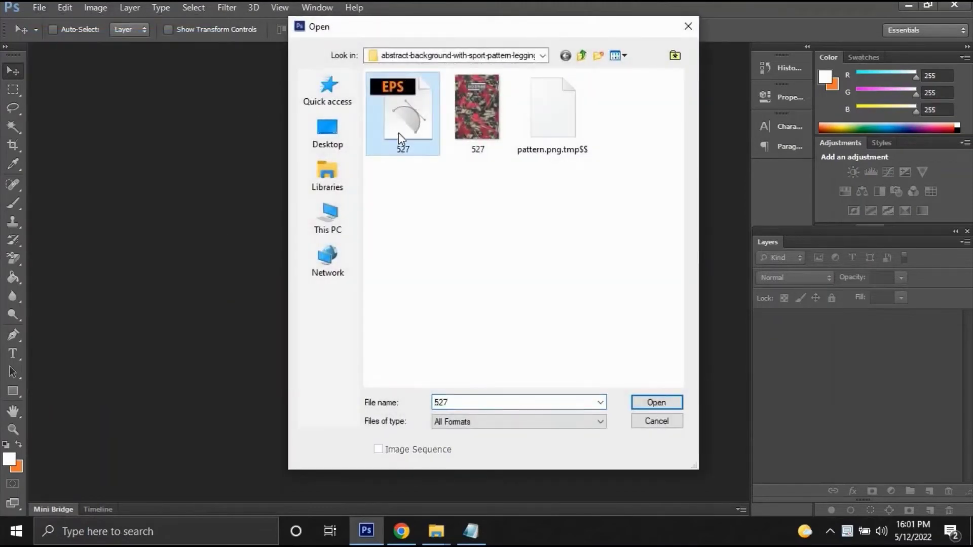
pyautogui.click(659, 403)
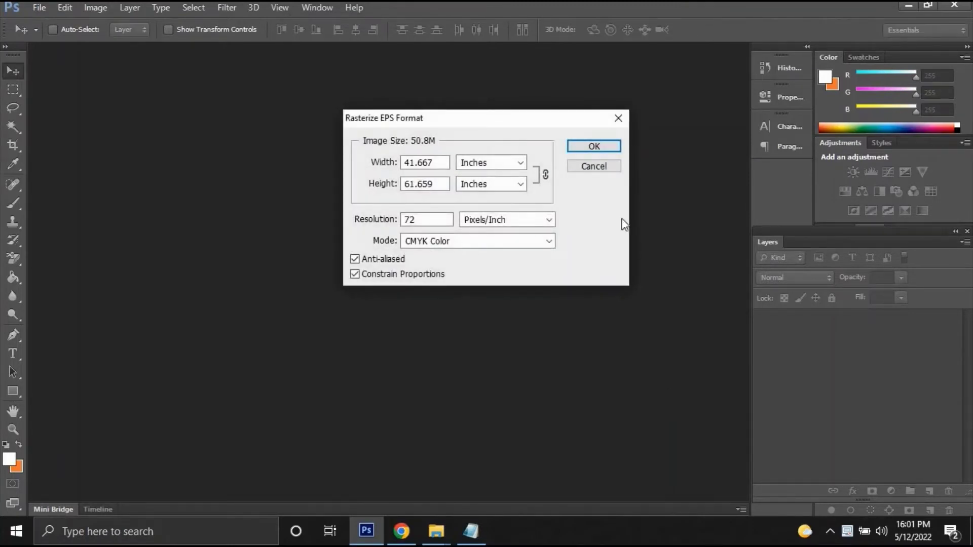
pyautogui.click(613, 146)
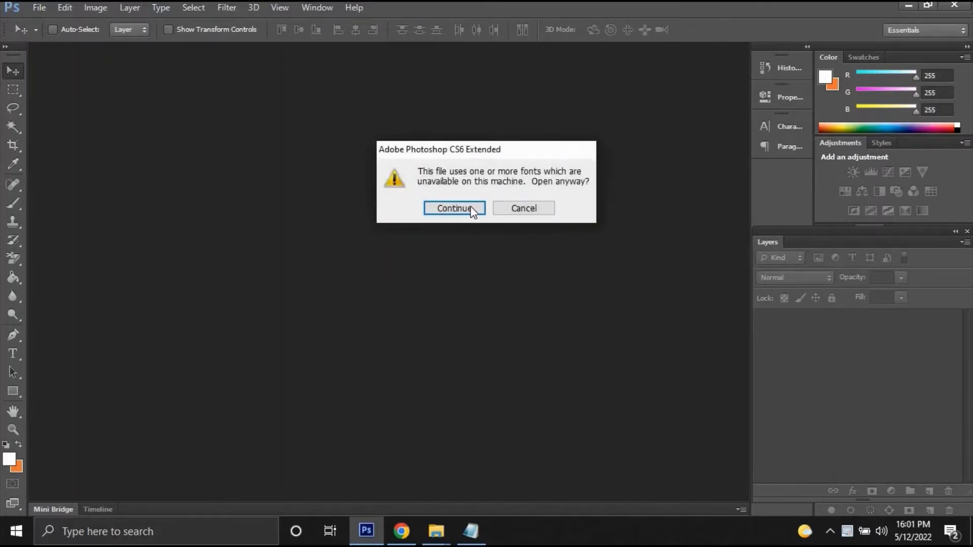
pyautogui.click(470, 205)
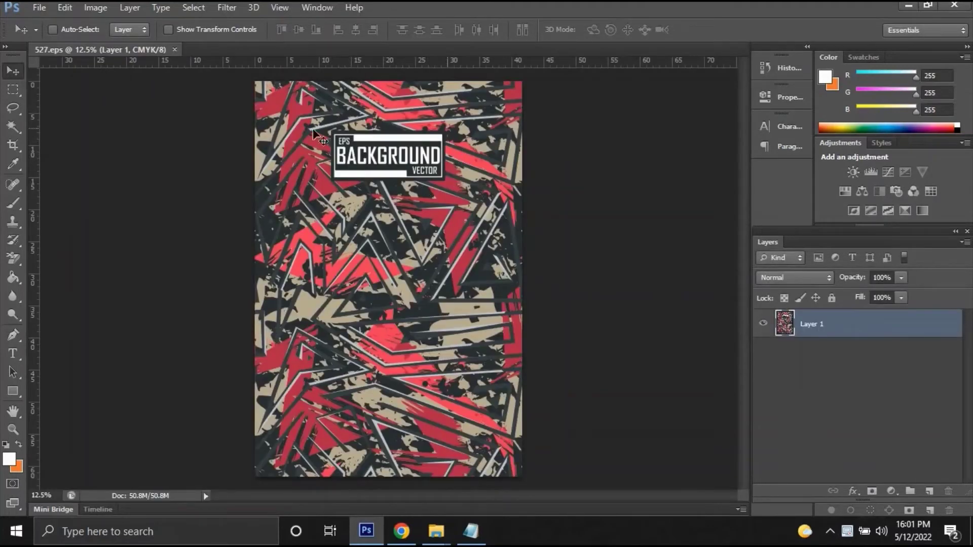
# Step: Replace the note with 'That's the difference if you open it in Illustrator vs. Photoshop' and minimize Notepad
pyautogui.click(471, 531)
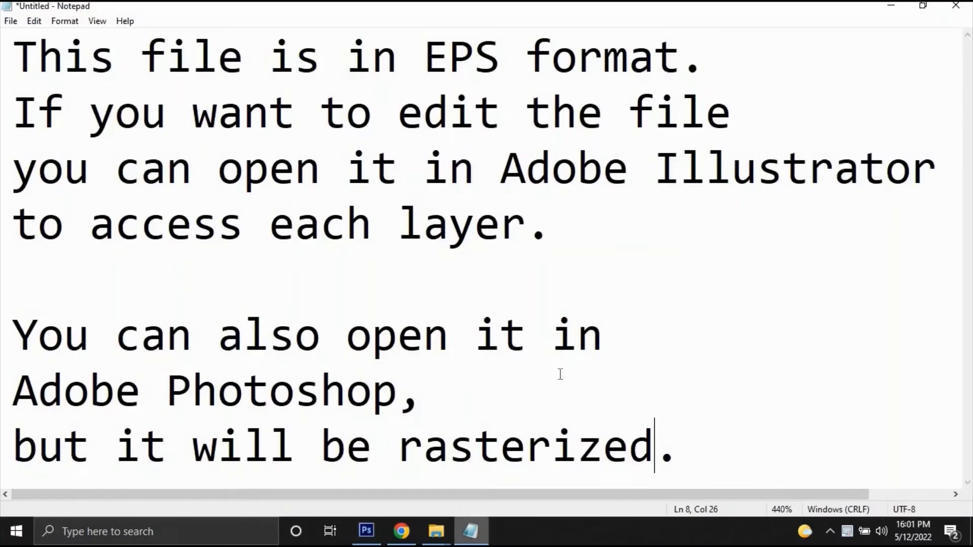
pyautogui.hotkey('ctrl', 'a')
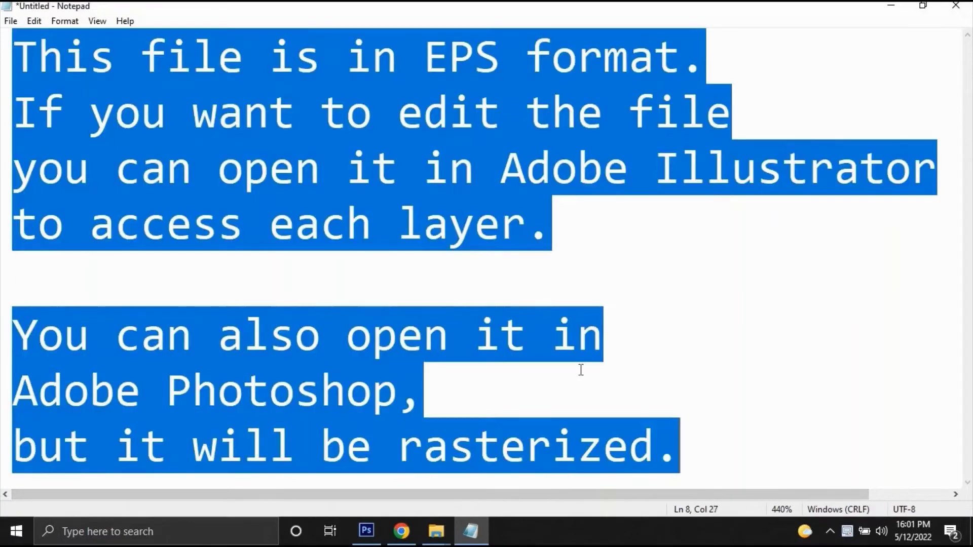
pyautogui.write("That's ")
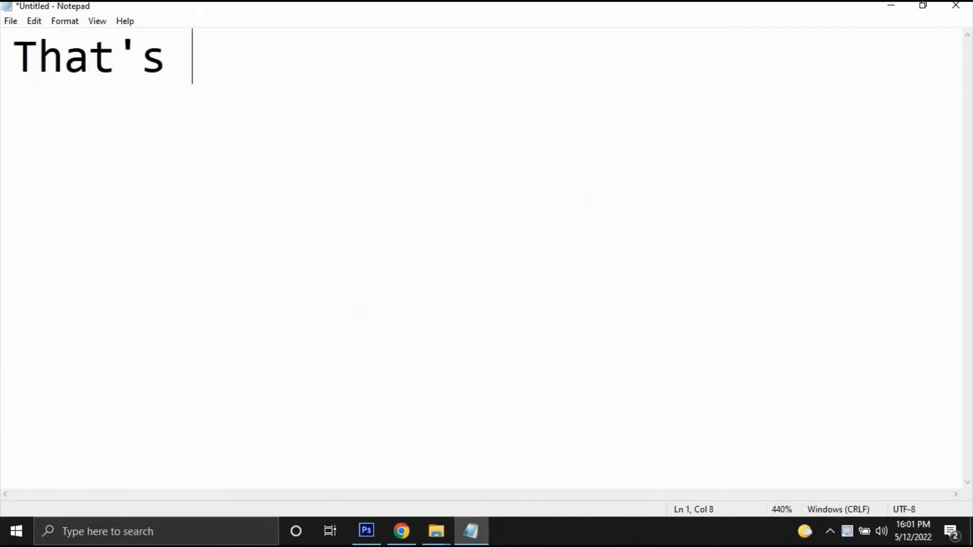
pyautogui.write('the differe')
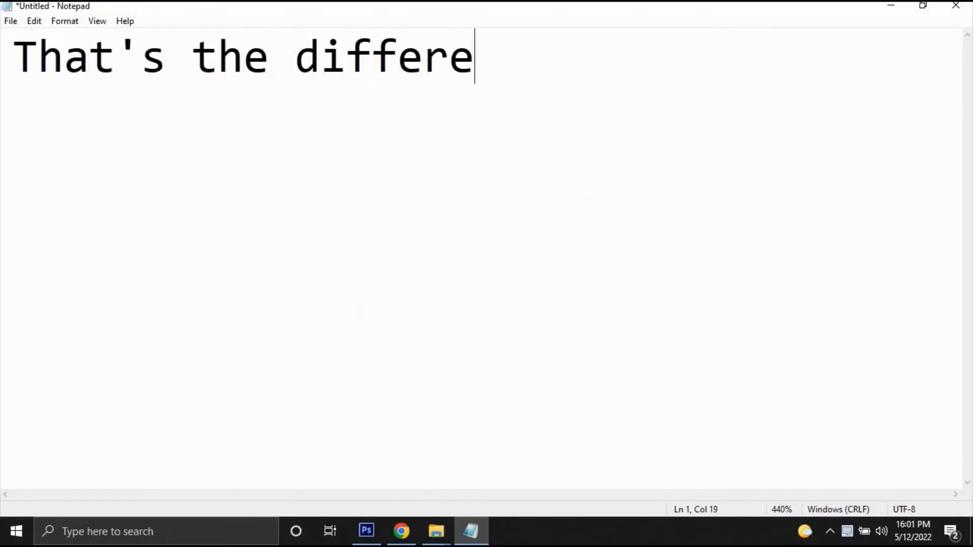
pyautogui.write('nce if y')
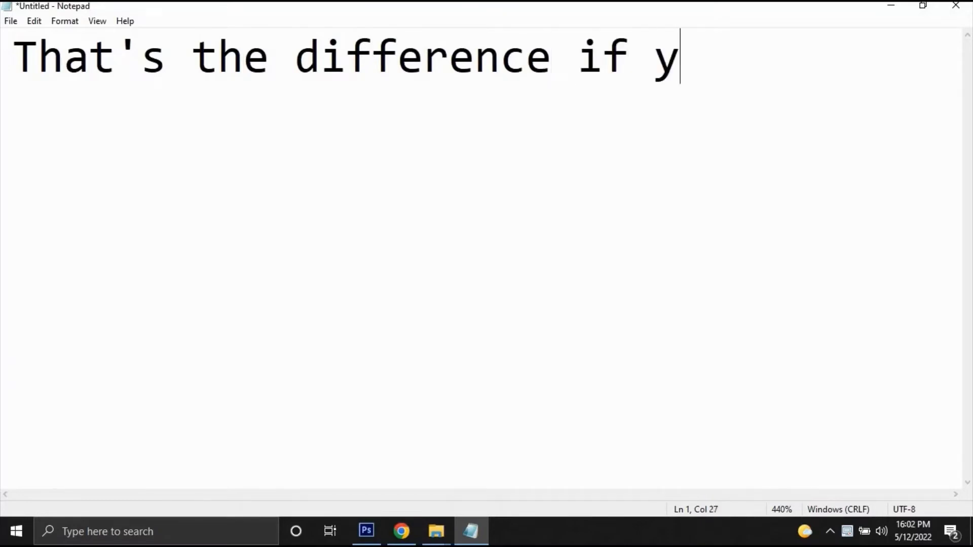
pyautogui.write('ou open it')
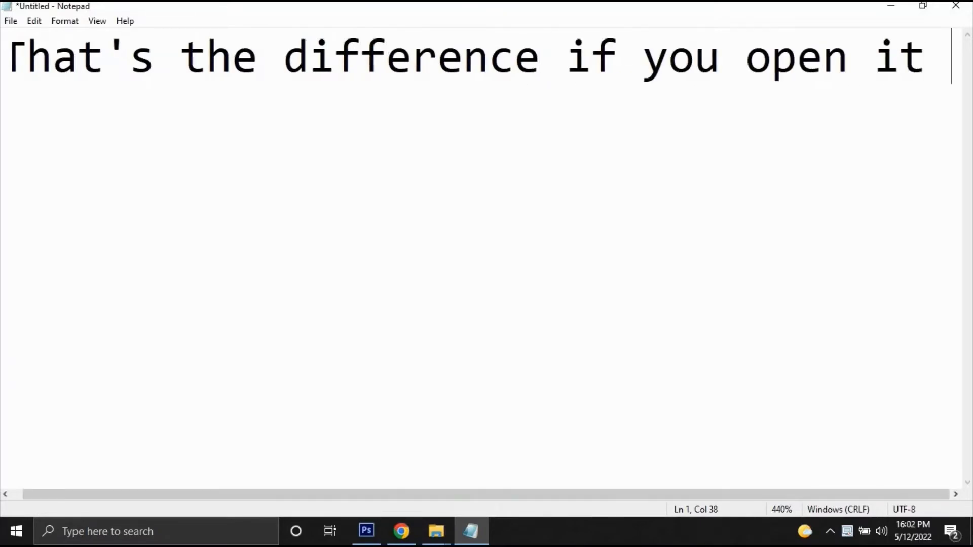
pyautogui.press('BackSpace')
pyautogui.press('Return')
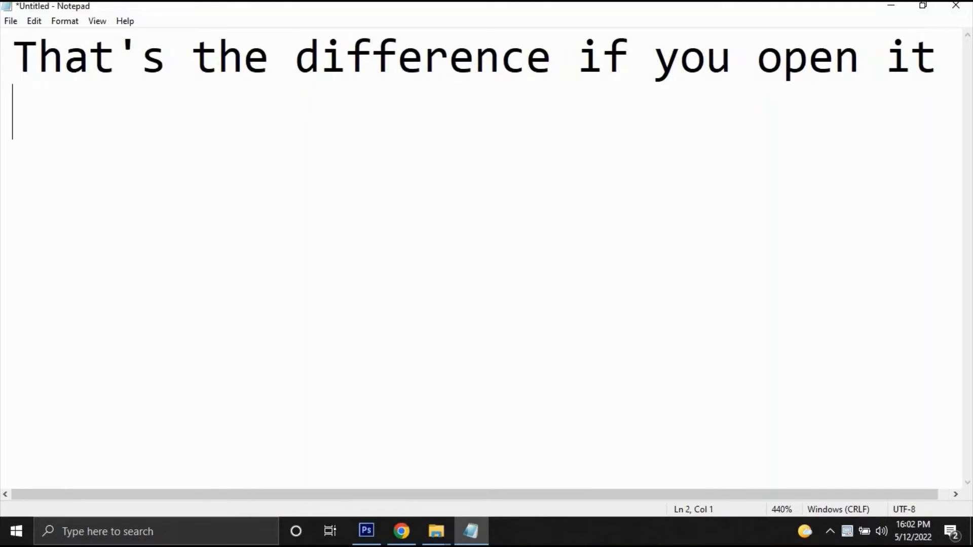
pyautogui.write('in Ill')
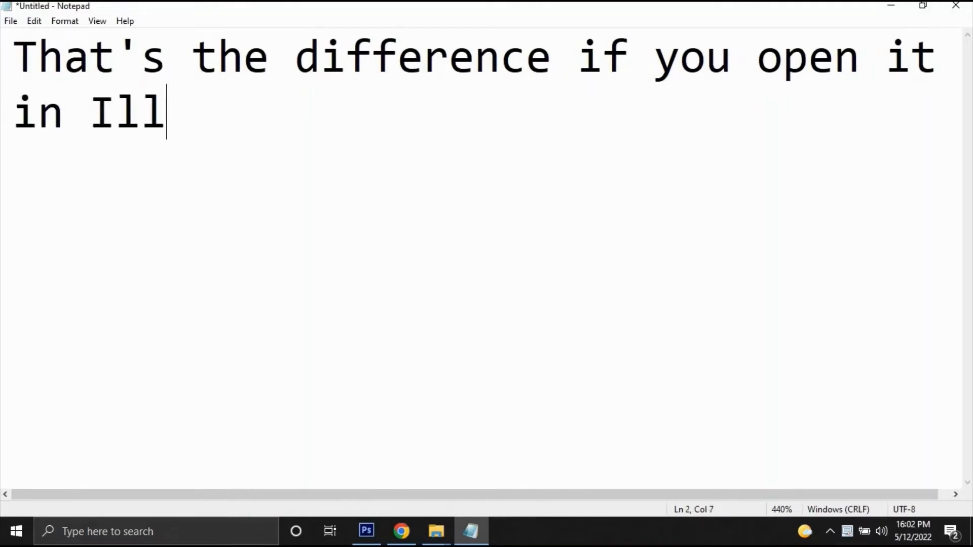
pyautogui.write('ustra')
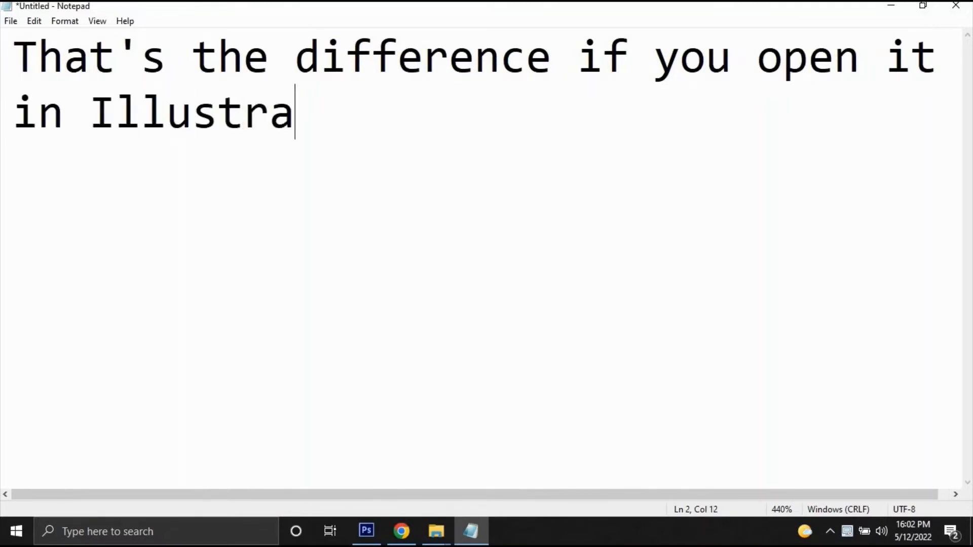
pyautogui.write('ot')
pyautogui.press('BackSpace')
pyautogui.press('BackSpace')
pyautogui.write('tor ')
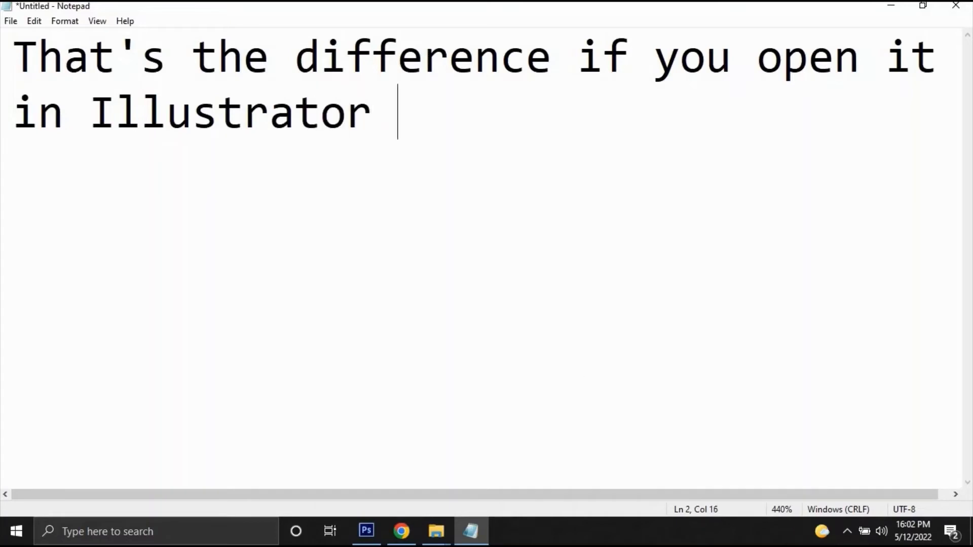
pyautogui.write('vs. Photo')
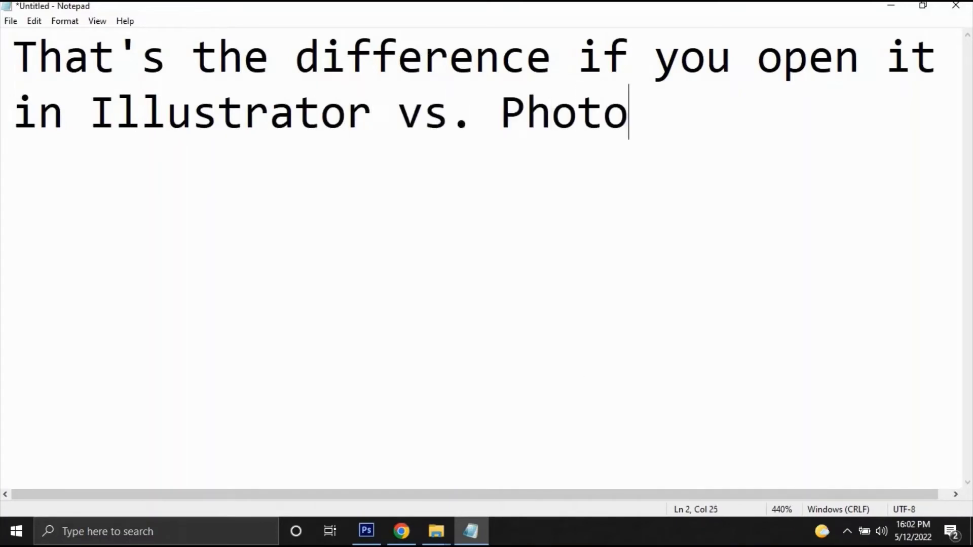
pyautogui.write('shop')
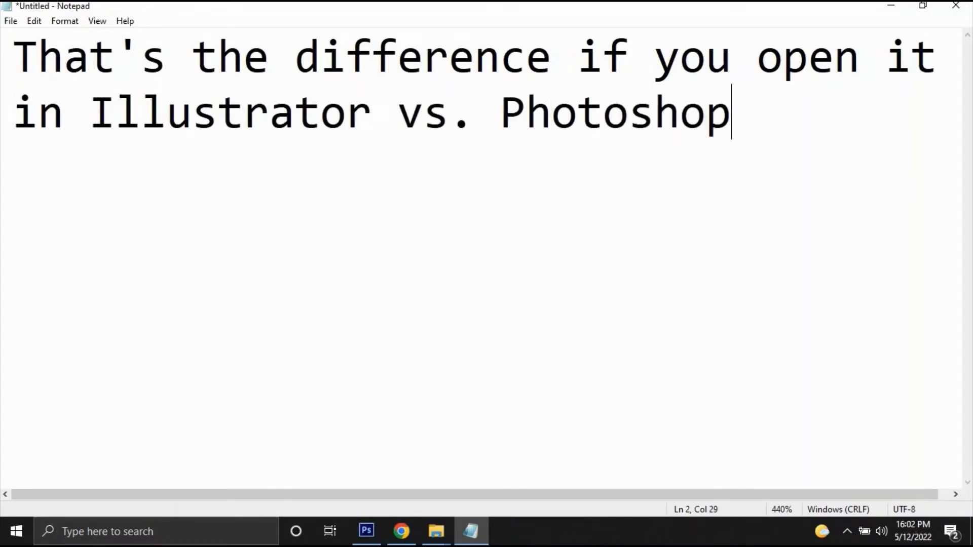
pyautogui.click(891, 7)
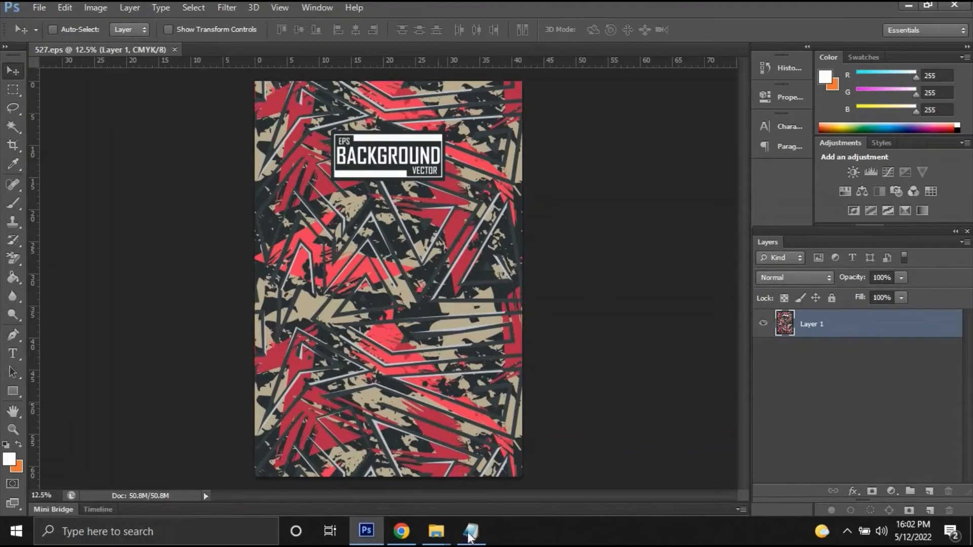
pyautogui.moveTo(436, 531)
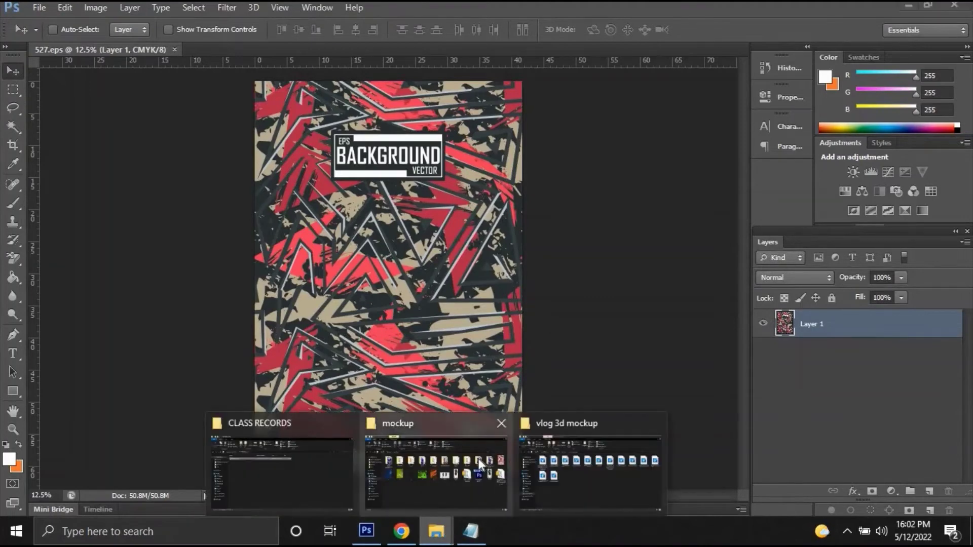
# Step: Open the T-Shirt MockUp PSD 2 folder inside tshirt and pick the T-Shirt Mock-Up Front PSD
pyautogui.click(478, 458)
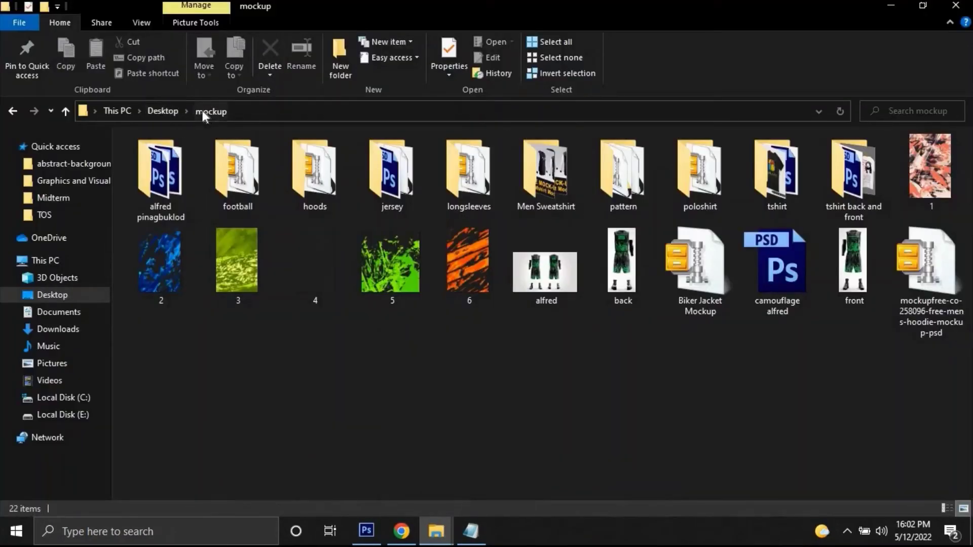
pyautogui.doubleClick(799, 192)
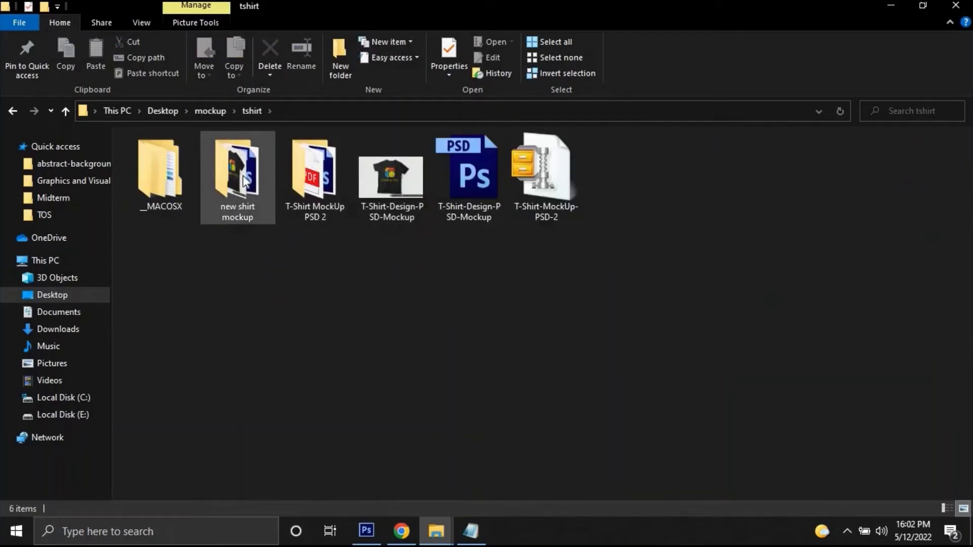
pyautogui.click(303, 168)
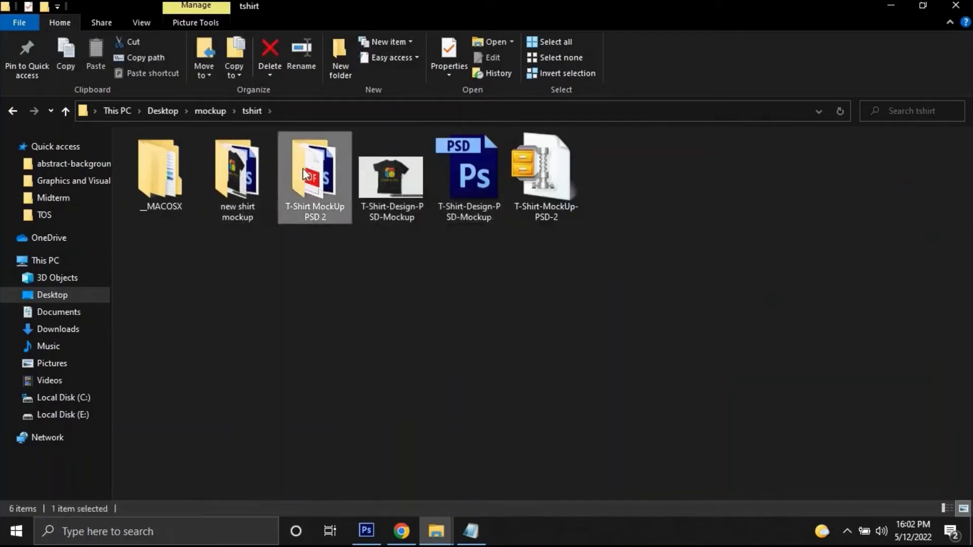
pyautogui.doubleClick(303, 168)
pyautogui.click(312, 197)
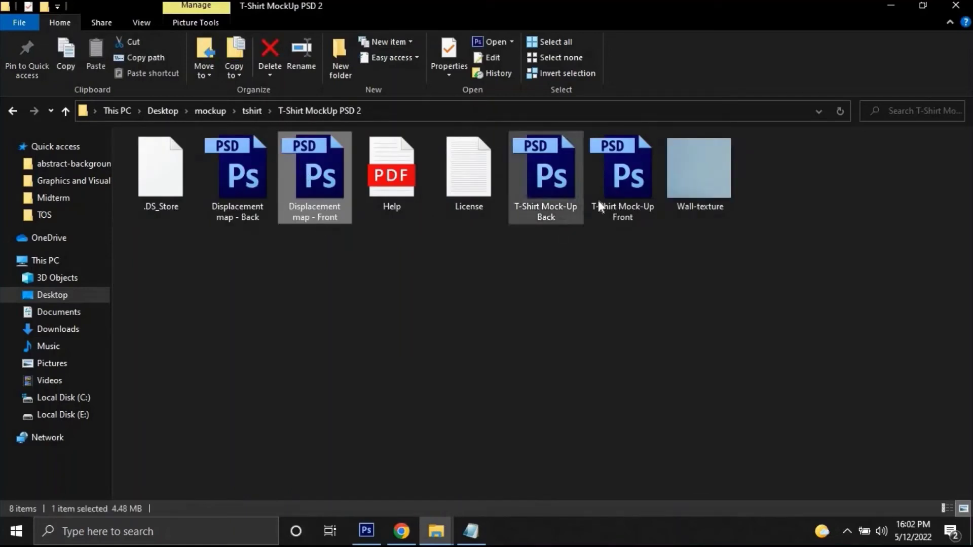
pyautogui.click(612, 173)
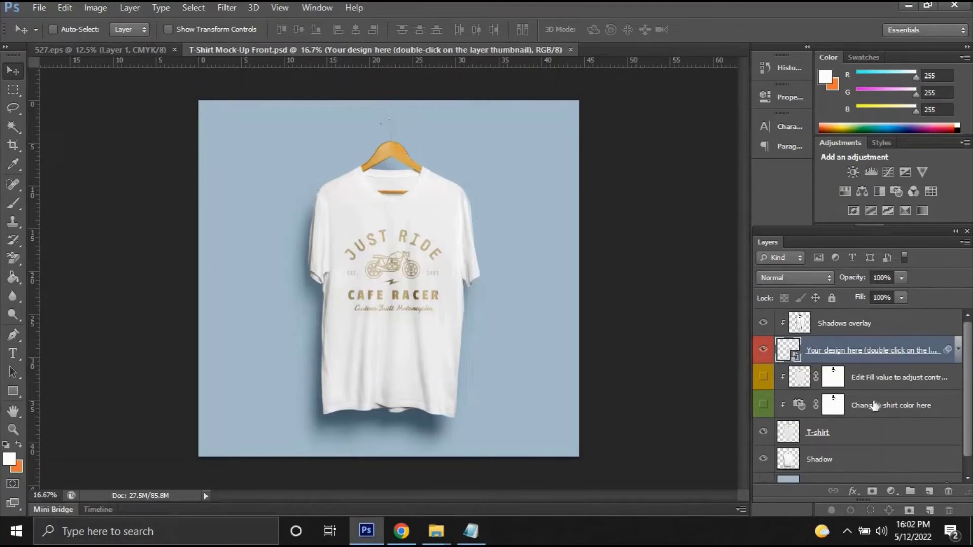
# Step: Look over the opened T-Shirt Mock-Up Front mockup, then bring Notepad back in front
pyautogui.scroll(-1, 877, 405)
pyautogui.scroll(1, 861, 405)
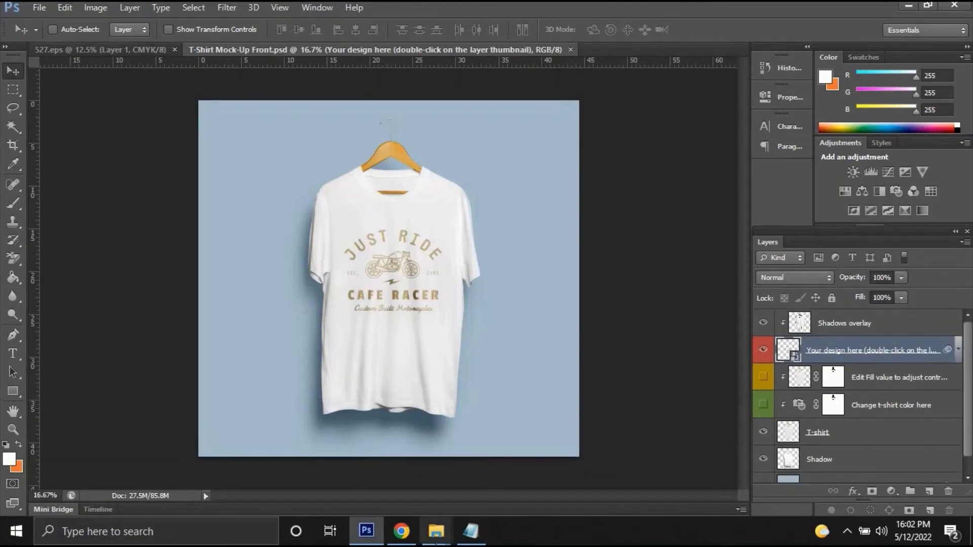
pyautogui.click(470, 532)
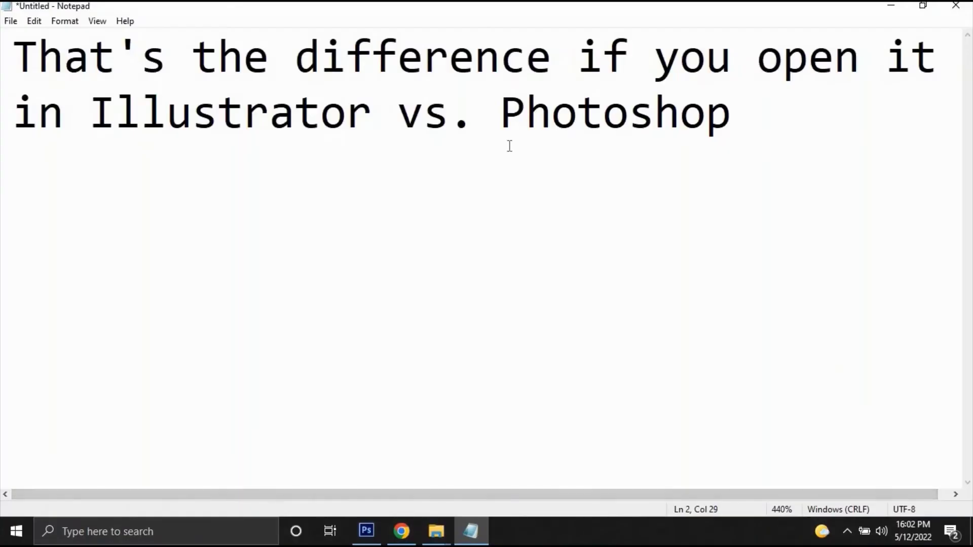
# Step: Replace the note text with 'You can use the pattern as background'
pyautogui.hotkey('ctrl', 'a')
pyautogui.write('You can us')
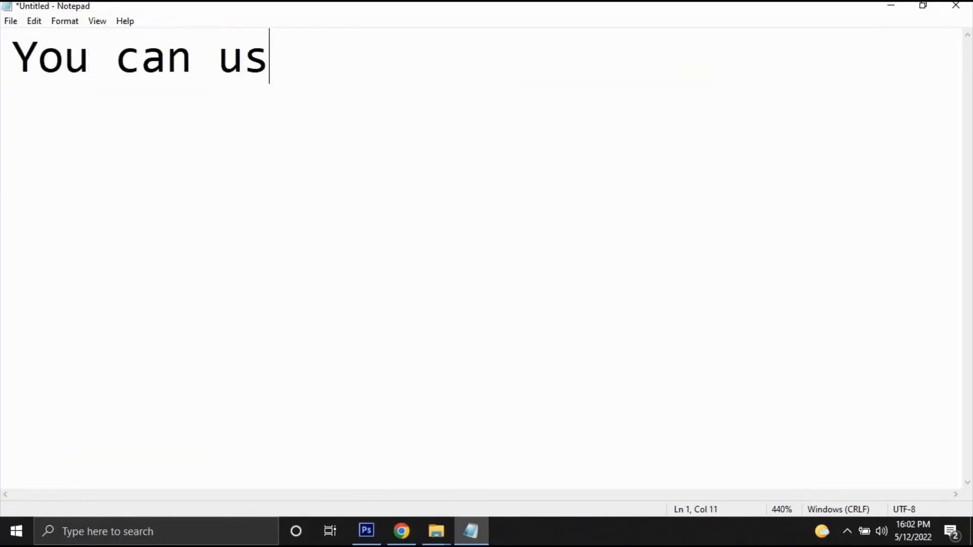
pyautogui.write('e tha')
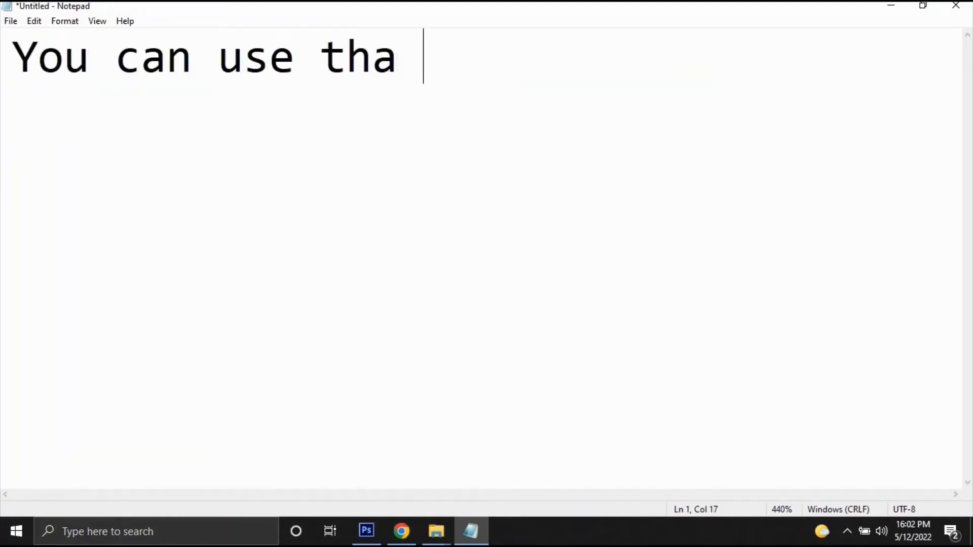
pyautogui.press('BackSpace')
pyautogui.press('BackSpace')
pyautogui.write('e pattern ')
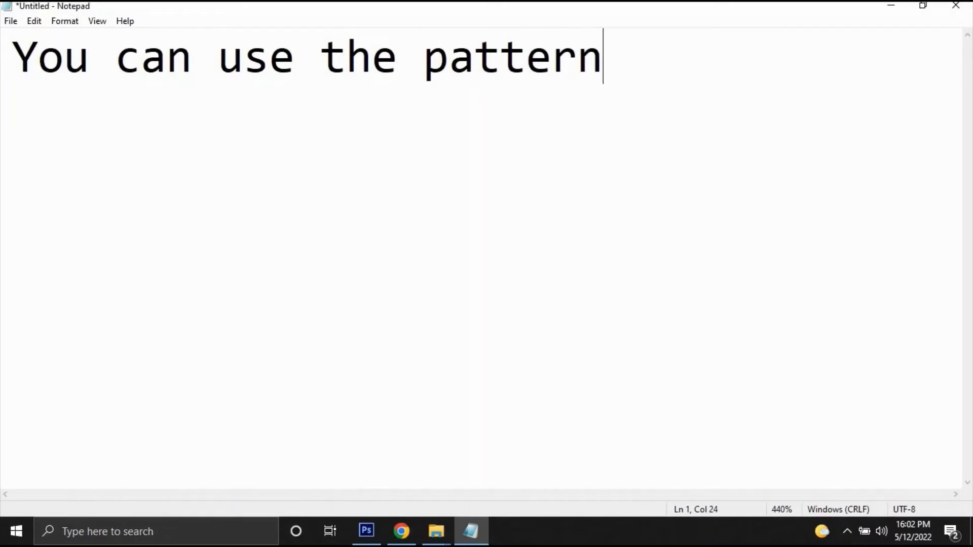
pyautogui.write('most')
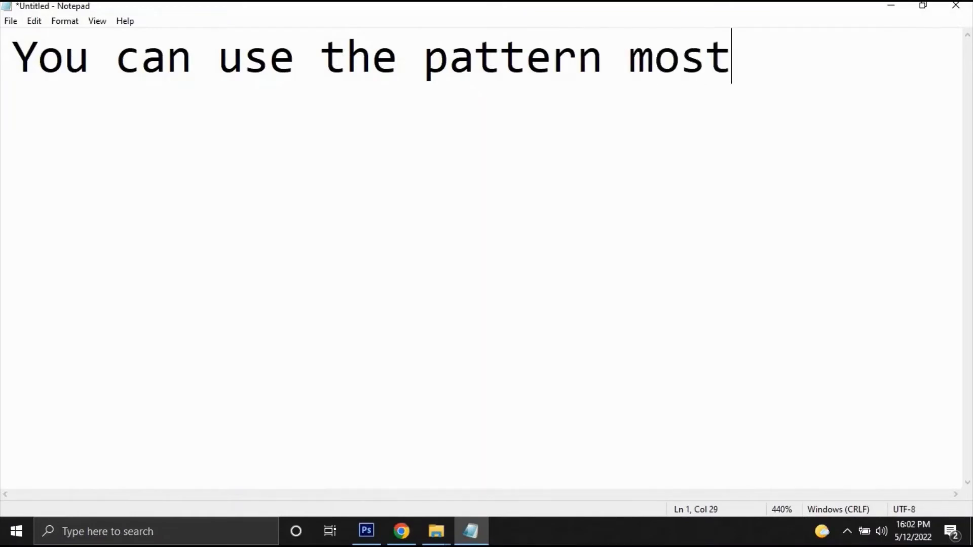
pyautogui.press('BackSpace')
pyautogui.press('BackSpace')
pyautogui.press('BackSpace')
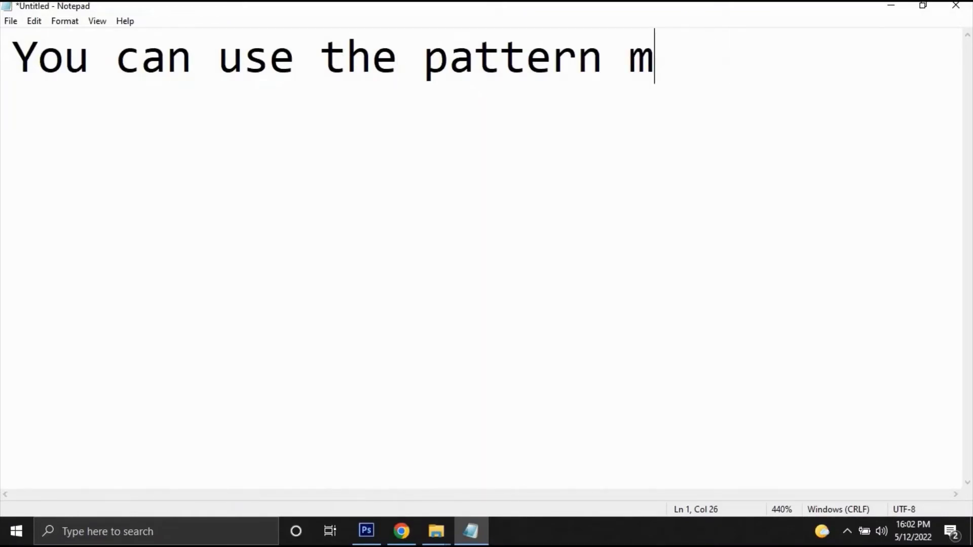
pyautogui.press('BackSpace')
pyautogui.write('as n')
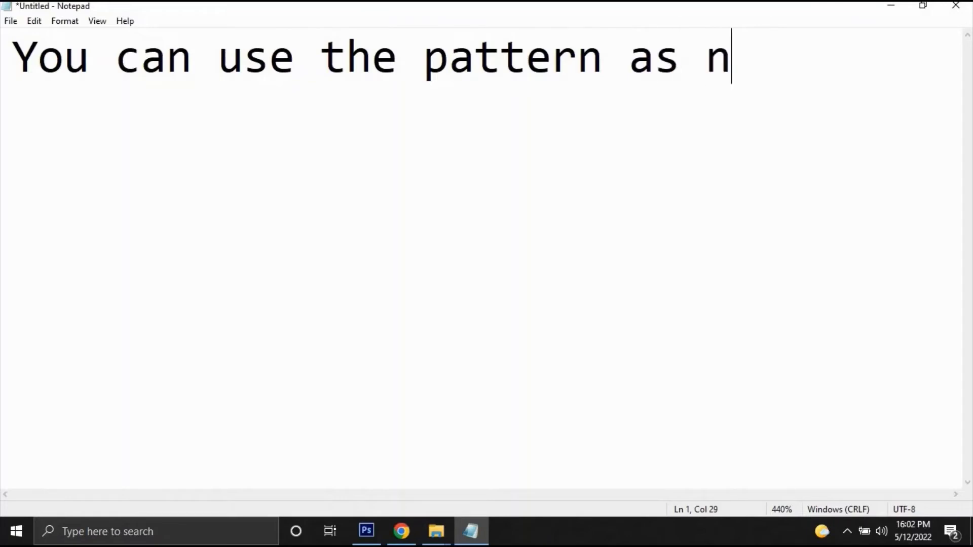
pyautogui.press('BackSpace')
pyautogui.write('mockup')
pyautogui.press('BackSpace')
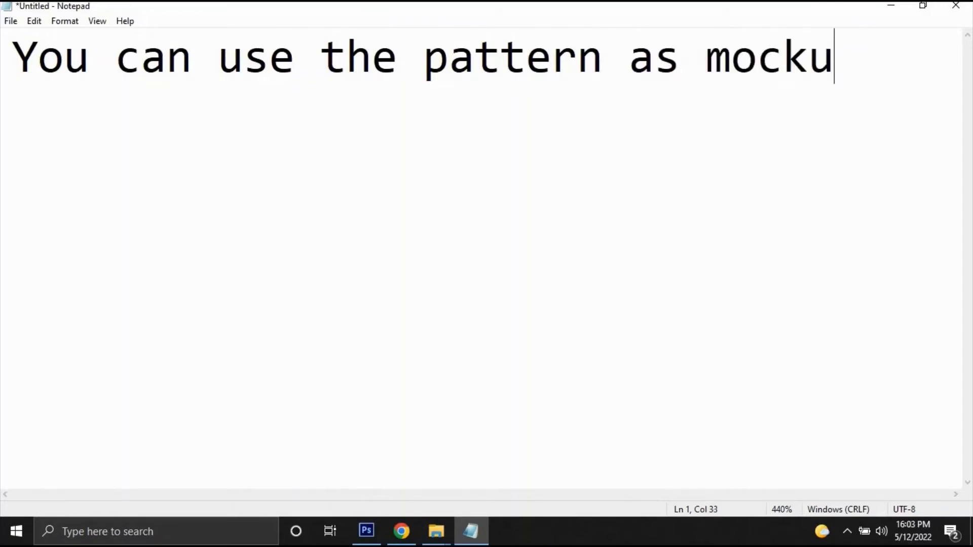
pyautogui.press('BackSpace')
pyautogui.write('-')
pyautogui.press('BackSpace')
pyautogui.press('BackSpace')
pyautogui.press('BackSpace')
pyautogui.press('BackSpace')
pyautogui.press('BackSpace')
pyautogui.write('bac')
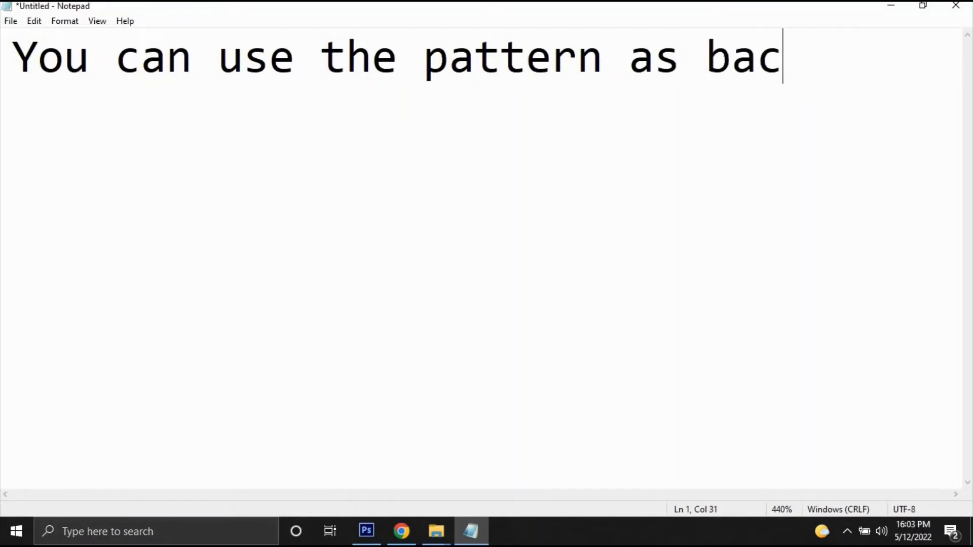
pyautogui.write('kground')
pyautogui.press('Return')
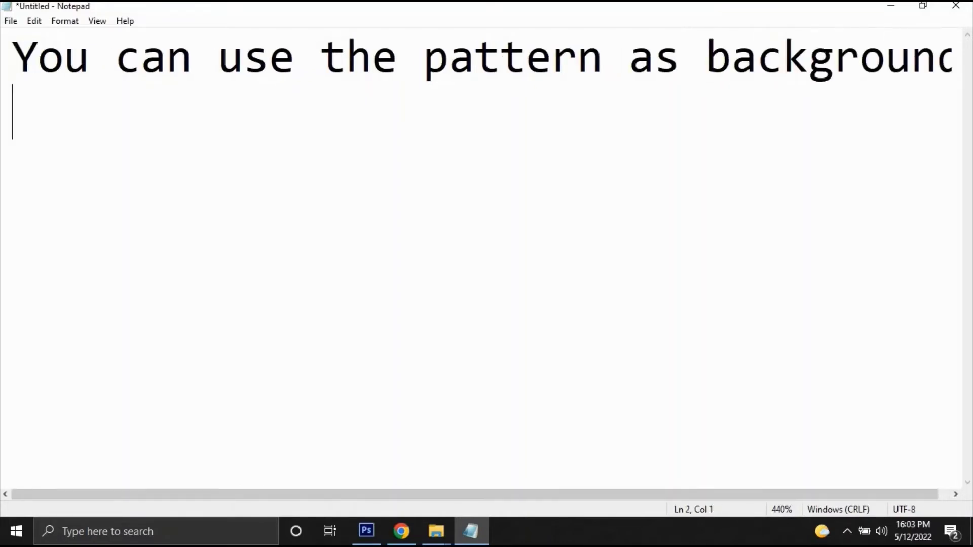
# Step: Continue the note with 'to your designs(t-shirt, jersey, shorts, etc...)' across new lines
pyautogui.write('to your ')
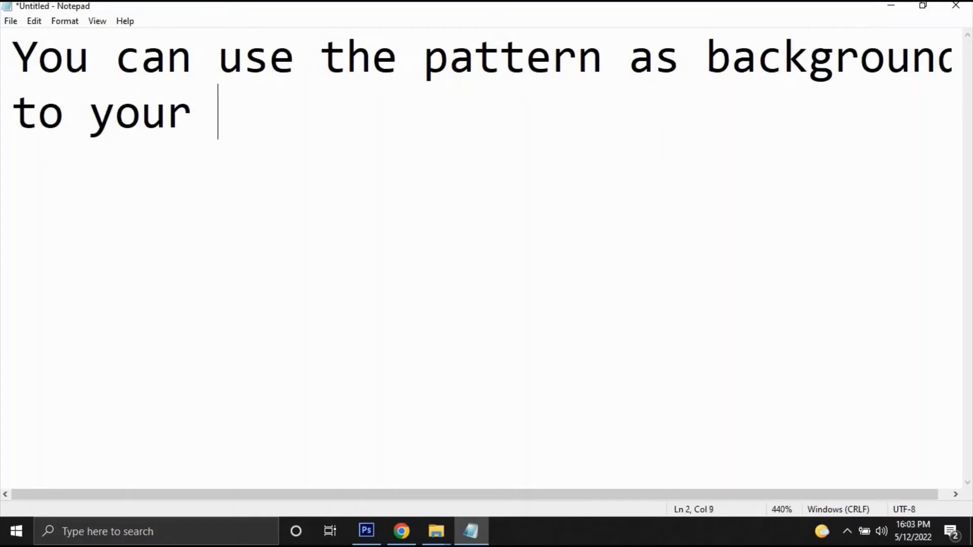
pyautogui.write('designs')
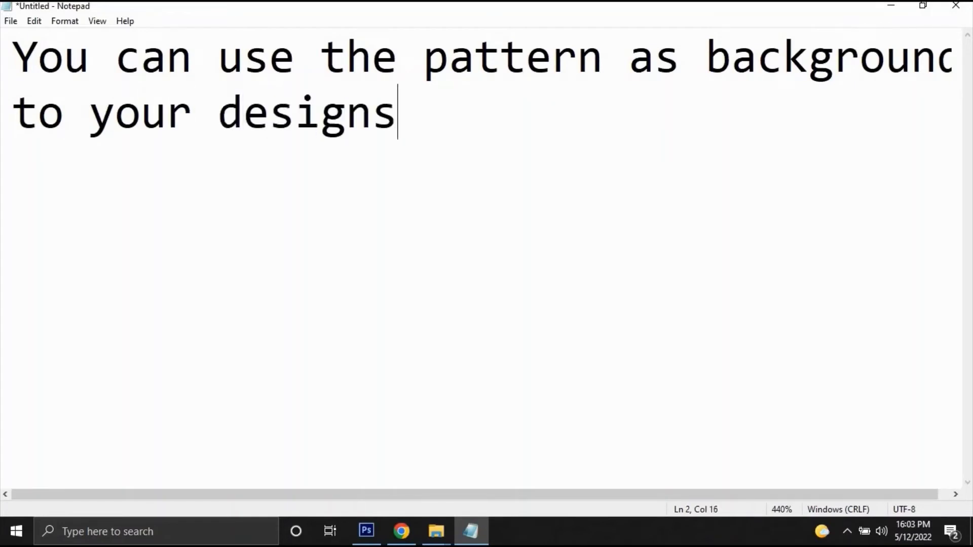
pyautogui.write('(t')
pyautogui.press('BackSpace')
pyautogui.write('sublima')
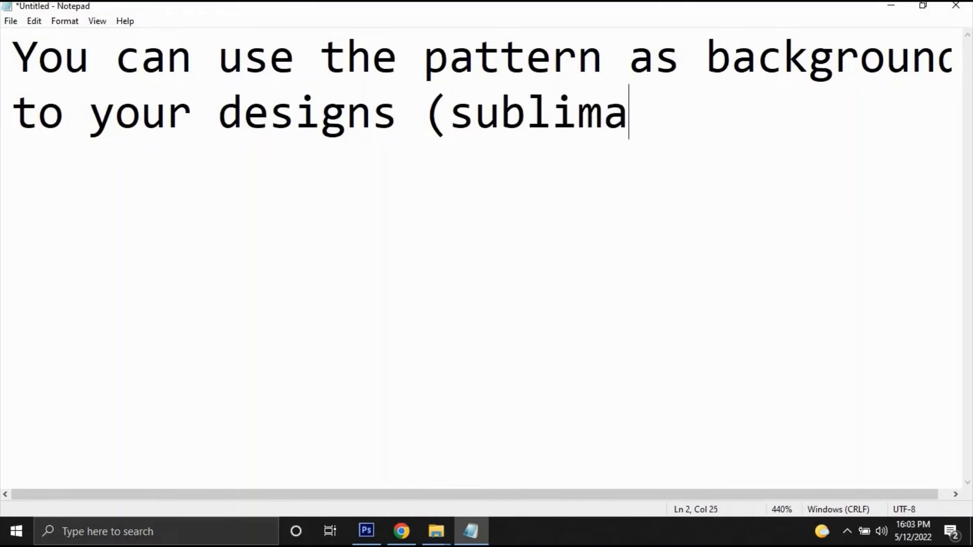
pyautogui.press('BackSpace')
pyautogui.press('BackSpace')
pyautogui.press('BackSpace')
pyautogui.press('BackSpace')
pyautogui.press('BackSpace')
pyautogui.press('BackSpace')
pyautogui.press('BackSpace')
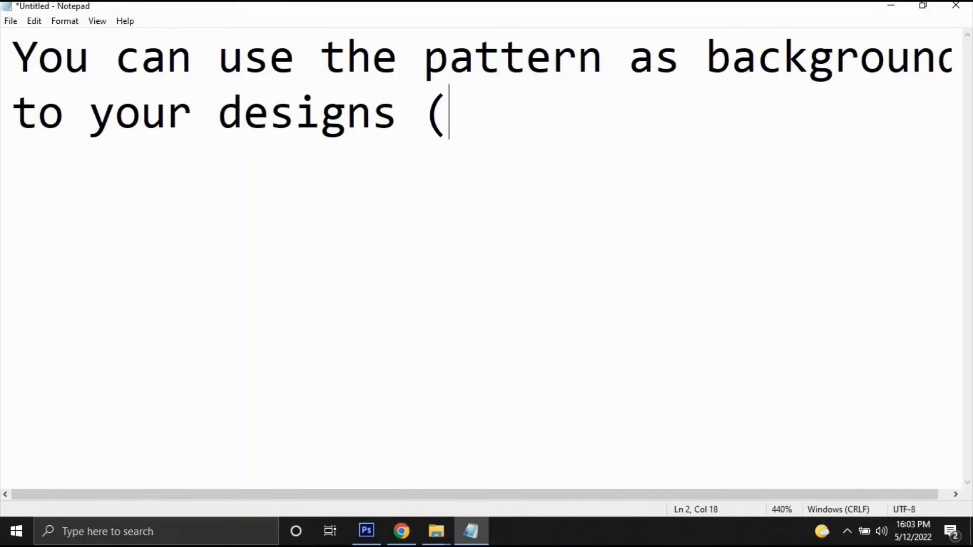
pyautogui.write('t-shirt,')
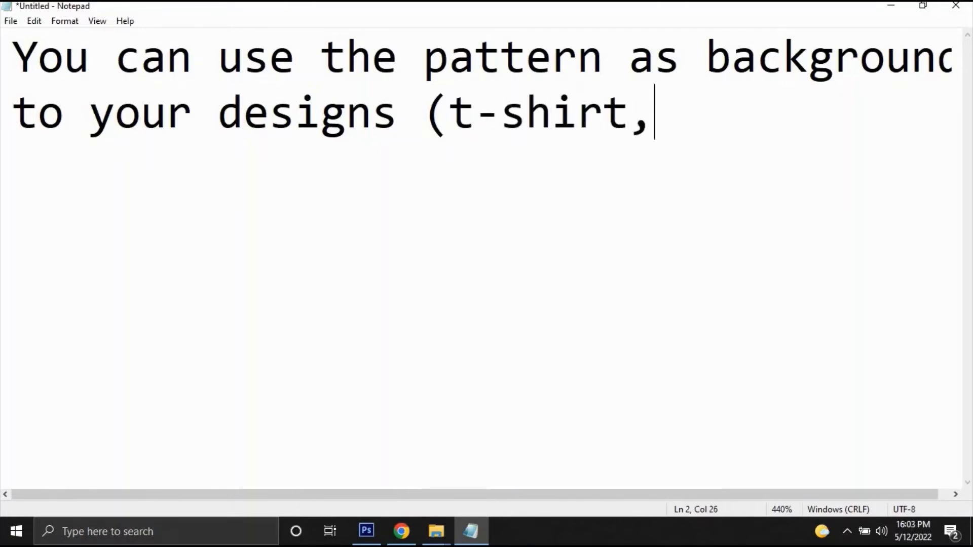
pyautogui.write(' jersey')
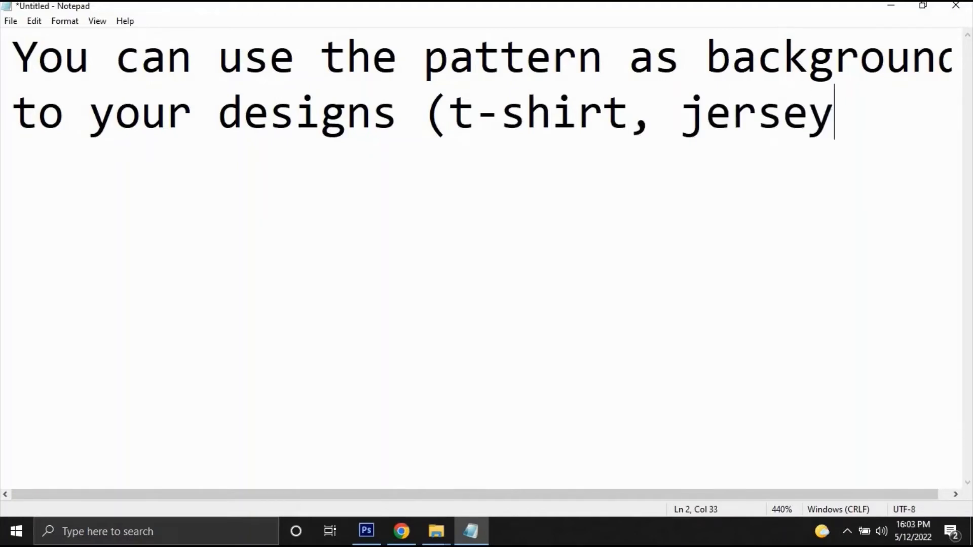
pyautogui.write(',')
pyautogui.press('Return')
pyautogui.write('shorts')
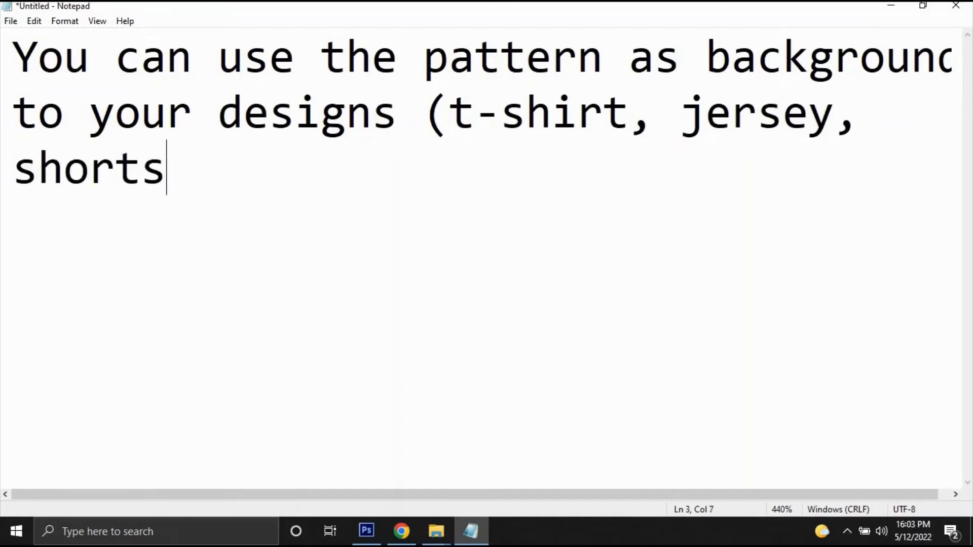
pyautogui.write(', etc...')
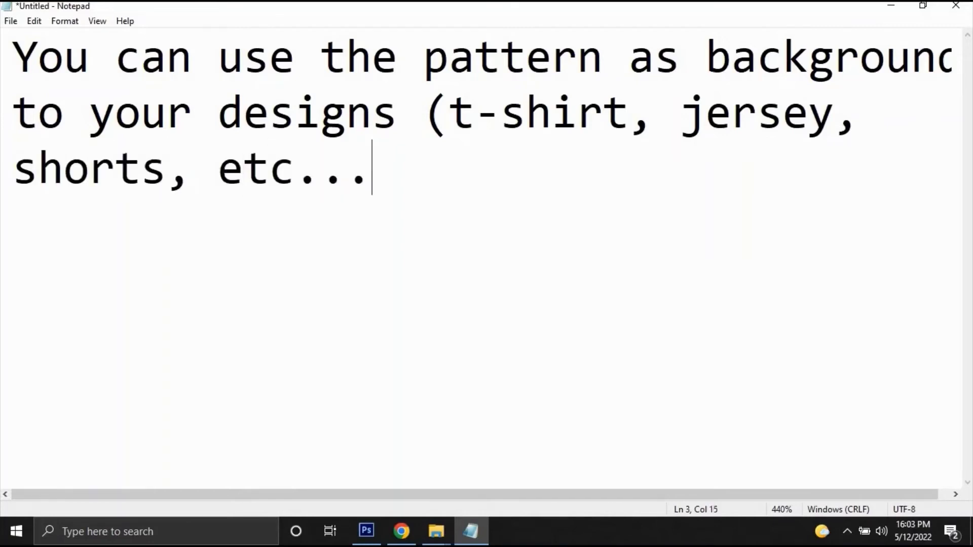
pyautogui.write(')')
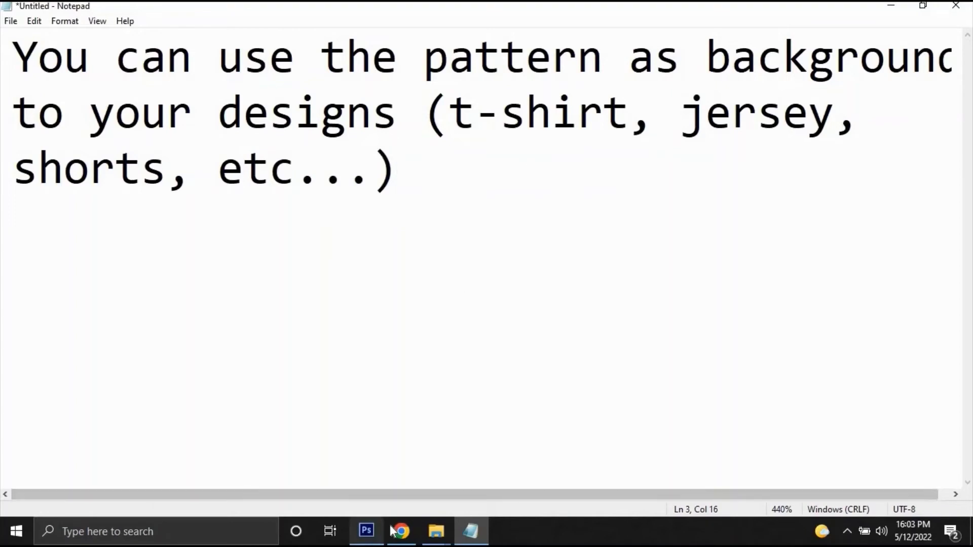
# Step: Open the mockup's Bagde.psb design smart object, keeping layers, and hide its Placeholder layer
pyautogui.click(367, 532)
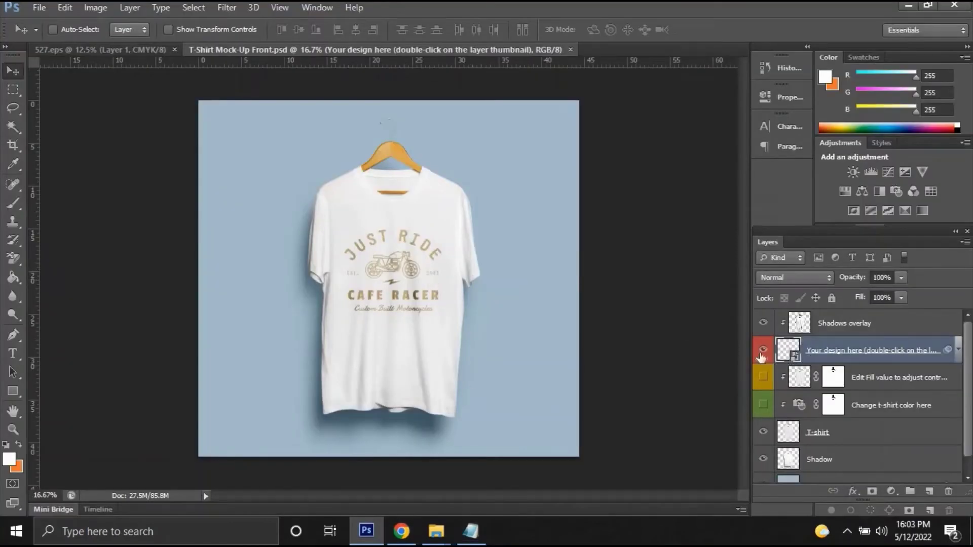
pyautogui.doubleClick(789, 350)
pyautogui.click(560, 234)
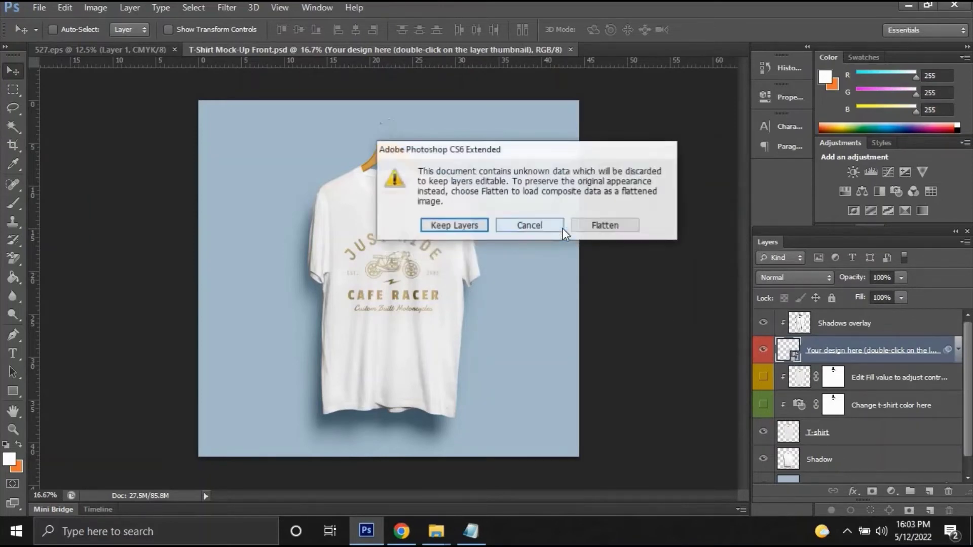
pyautogui.click(476, 229)
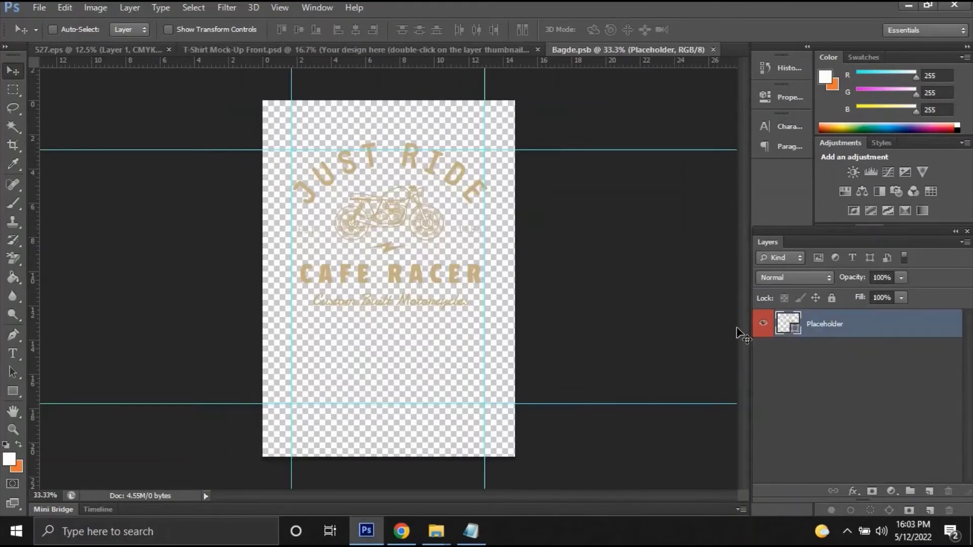
pyautogui.click(762, 323)
pyautogui.click(90, 50)
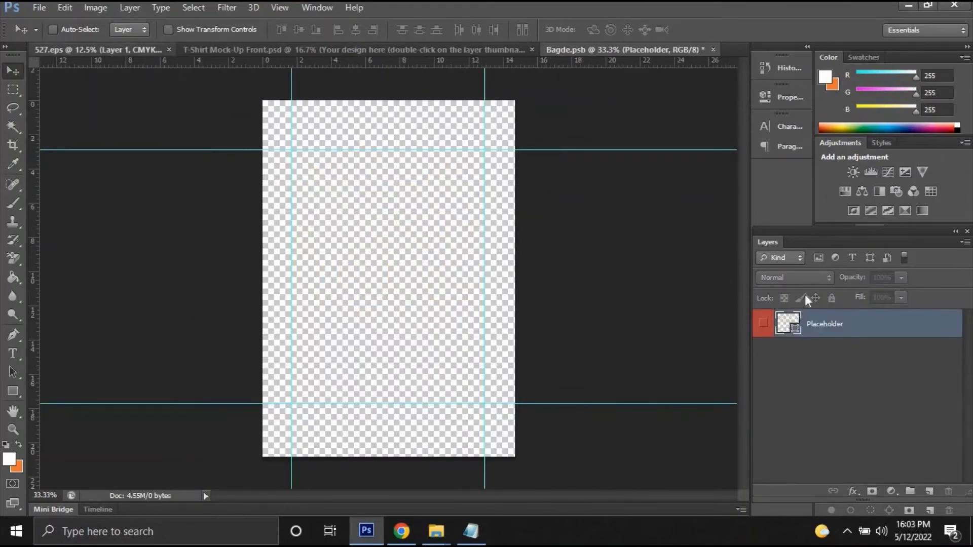
# Step: Bring the graffiti pattern into Bagde.psb as Layer 1, scaled to about 45% over the guide rectangle
pyautogui.moveTo(378, 266)
pyautogui.mouseDown()
pyautogui.moveTo(585, 52)
pyautogui.moveTo(440, 213)
pyautogui.mouseUp()
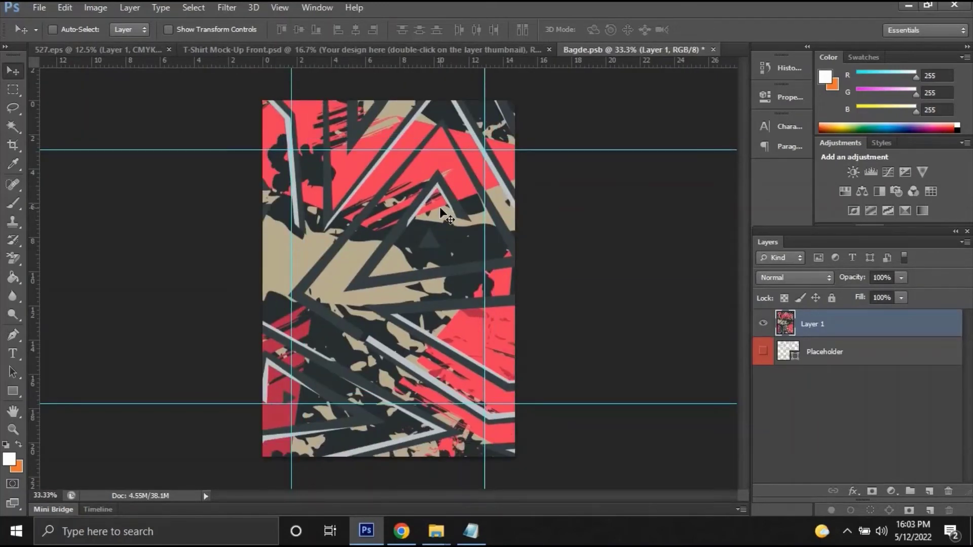
pyautogui.hotkey('ctrl', '-')
pyautogui.hotkey('ctrl', '-')
pyautogui.hotkey('ctrl', '-')
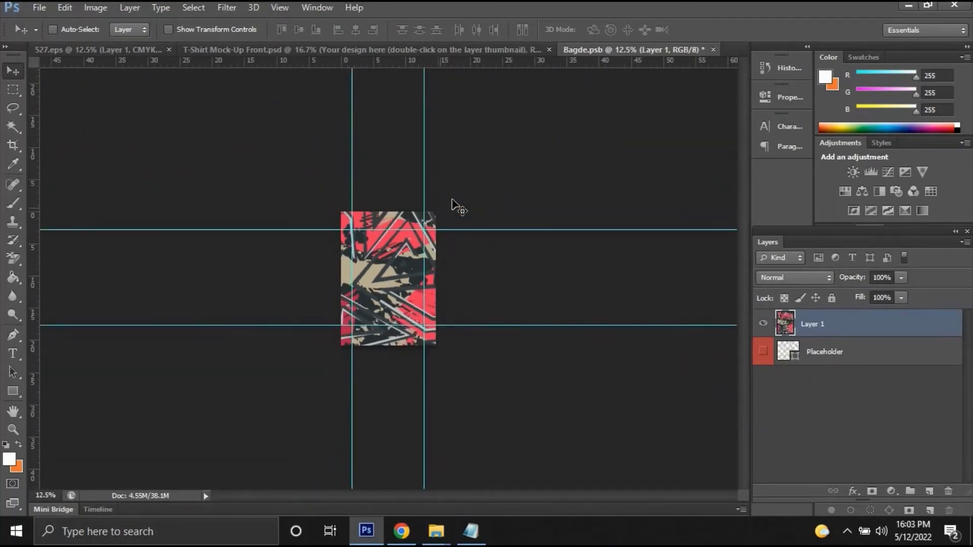
pyautogui.hotkey('ctrl', 't')
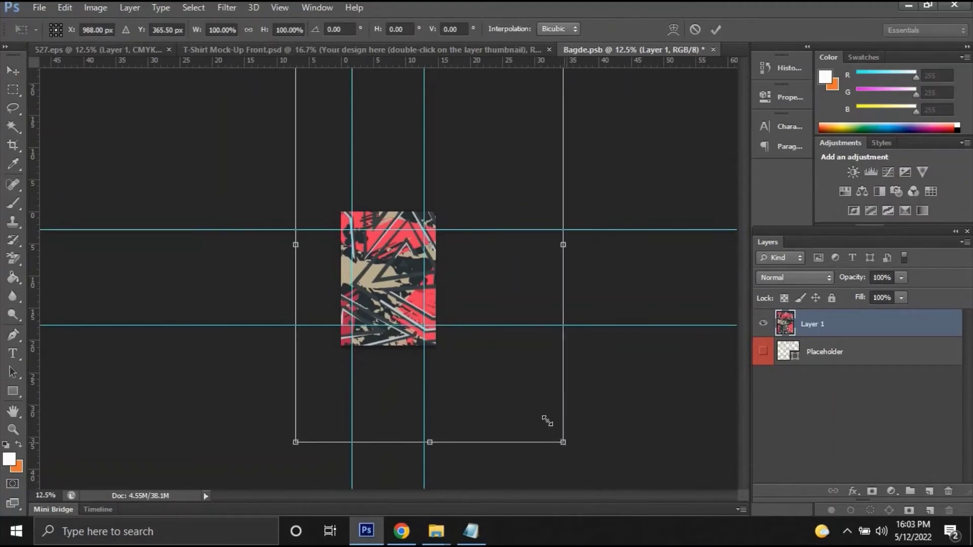
pyautogui.moveTo(548, 421); pyautogui.dragTo(500, 338)
pyautogui.moveTo(461, 304); pyautogui.dragTo(451, 307)
pyautogui.moveTo(465, 168); pyautogui.dragTo(453, 175)
pyautogui.moveTo(435, 215); pyautogui.dragTo(422, 229)
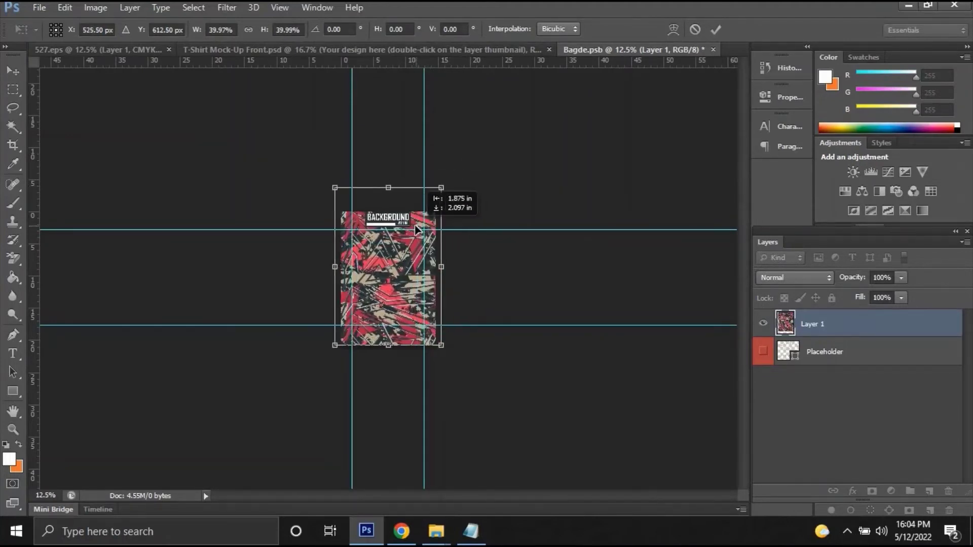
pyautogui.moveTo(452, 178); pyautogui.dragTo(447, 172)
pyautogui.moveTo(434, 211); pyautogui.dragTo(435, 215)
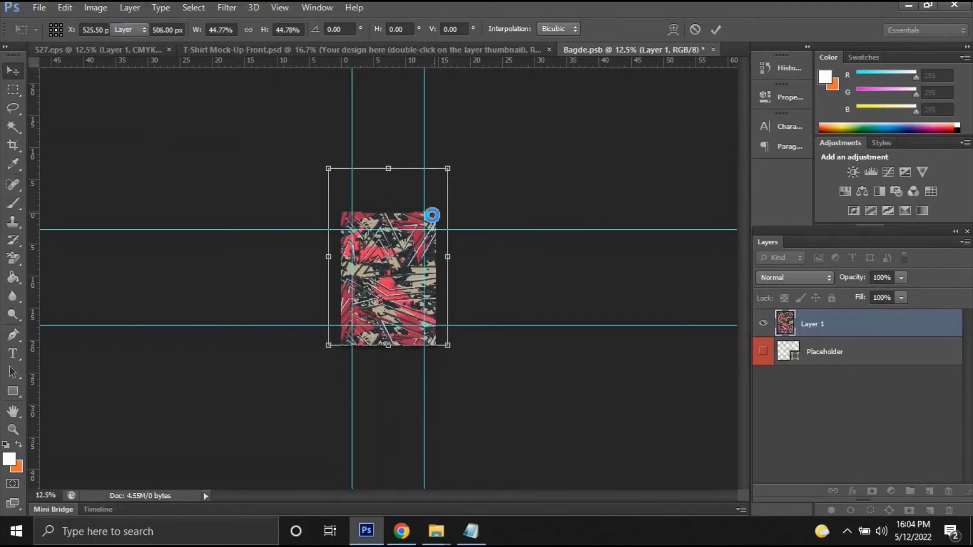
# Step: Apply the pattern's new size and save the Bagde.psb badge document
pyautogui.press('Escape')
pyautogui.click(38, 8)
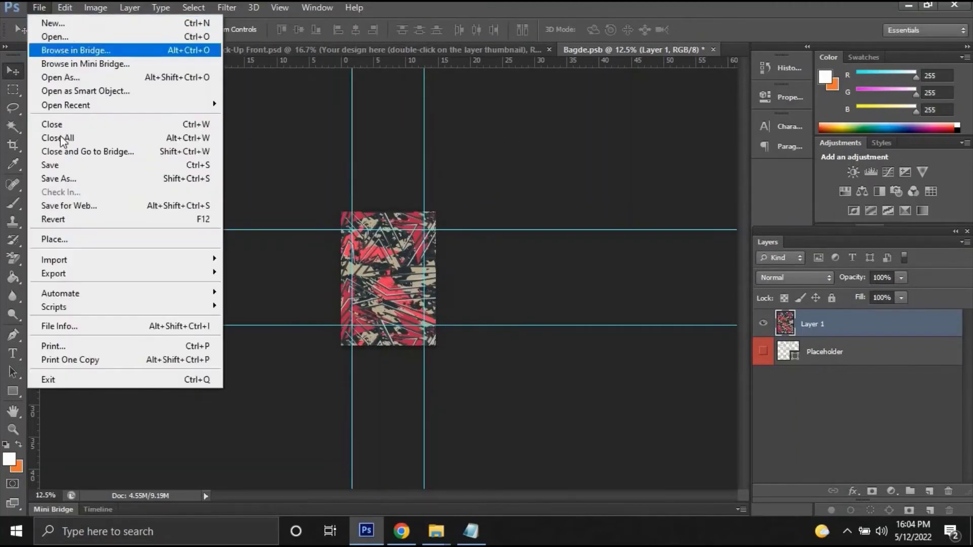
pyautogui.click(64, 158)
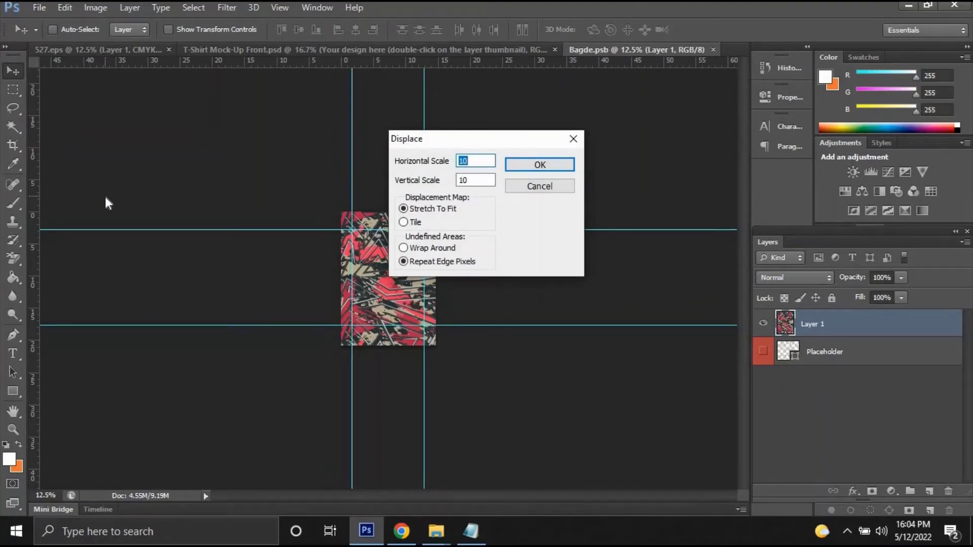
# Step: Displace the pattern at scale 10 using the 'Displacement map - Front' file
pyautogui.click(529, 164)
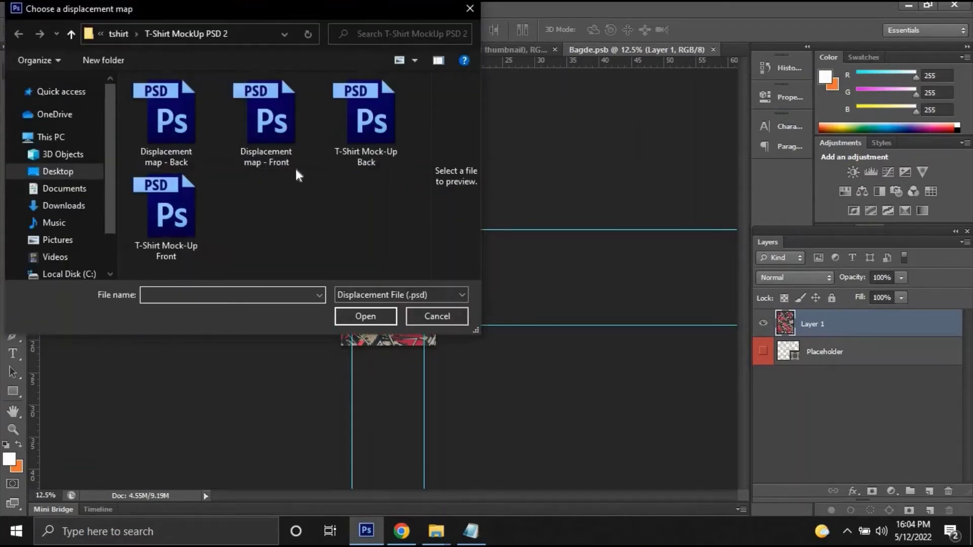
pyautogui.click(284, 159)
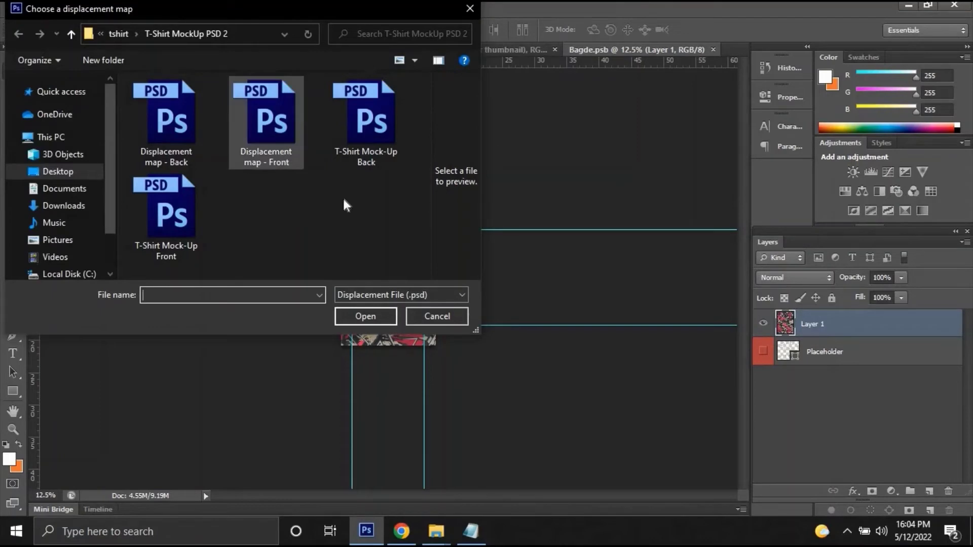
pyautogui.click(188, 218)
pyautogui.click(282, 120)
pyautogui.click(382, 317)
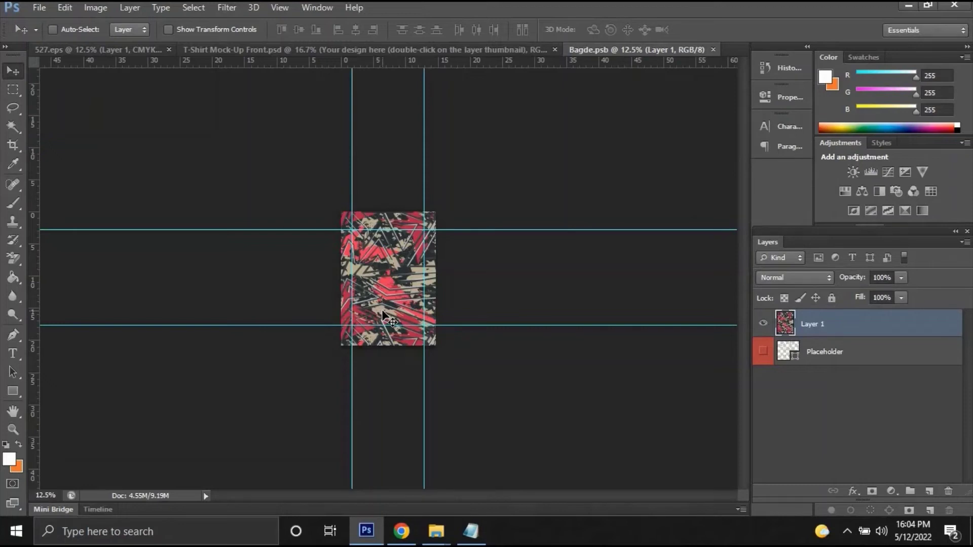
pyautogui.click(450, 51)
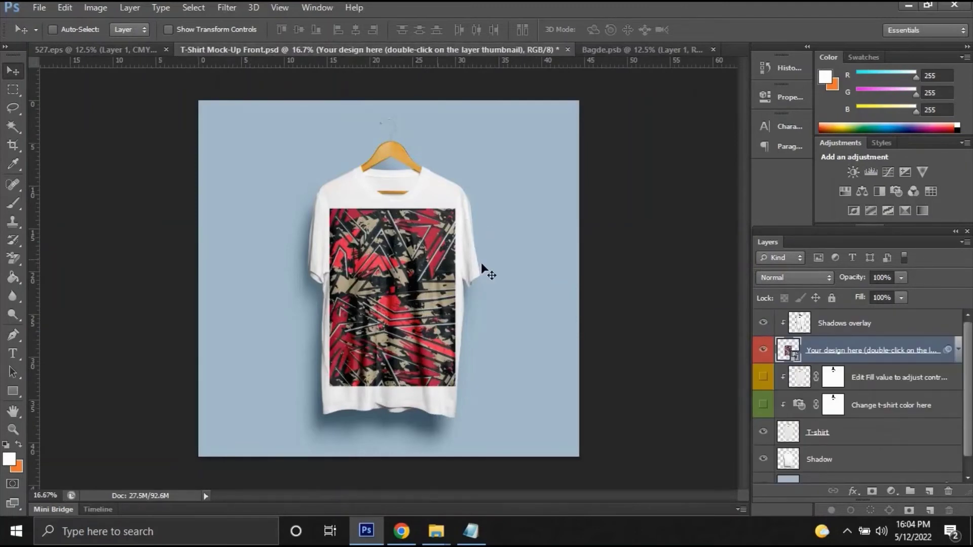
pyautogui.click(680, 49)
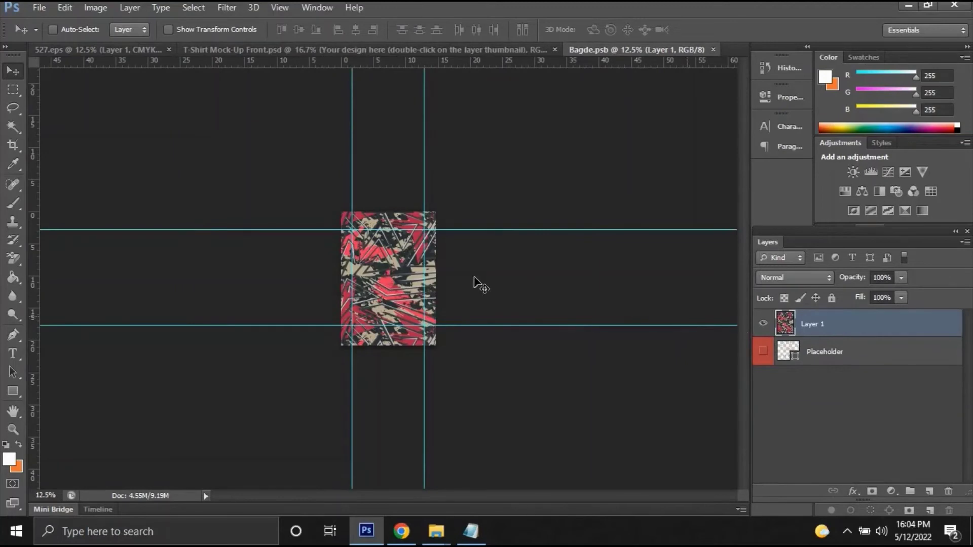
pyautogui.hotkey('ctrl', 't')
# Step: Mask Layer 1 to the rectangle between the guide intersections and save the design
pyautogui.press('Return')
pyautogui.press('m')
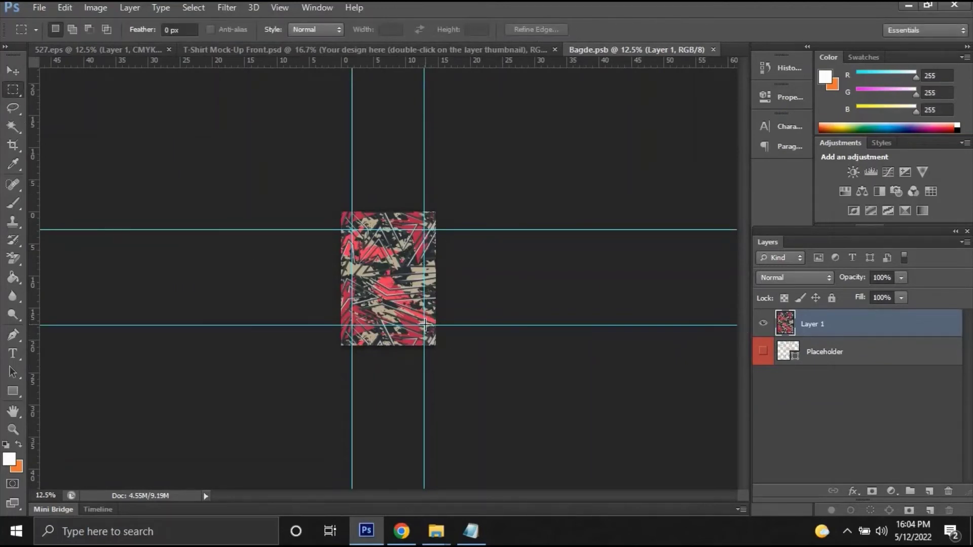
pyautogui.moveTo(425, 324); pyautogui.dragTo(351, 230)
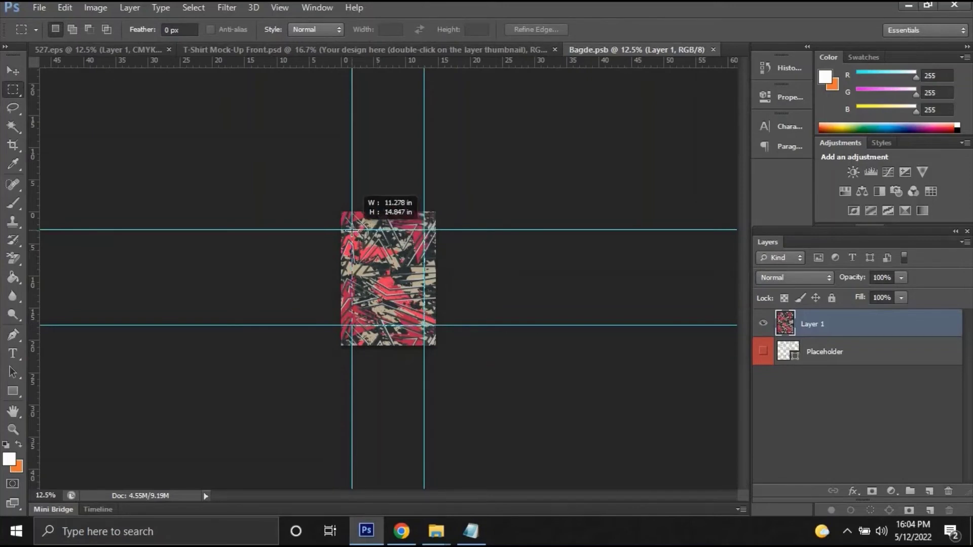
pyautogui.click(871, 491)
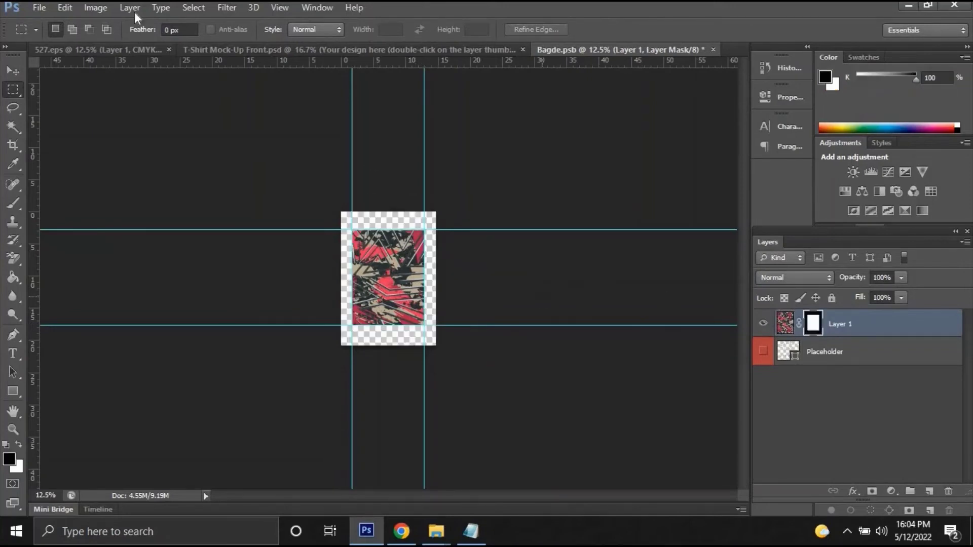
pyautogui.click(39, 7)
pyautogui.click(502, 188)
pyautogui.click(13, 353)
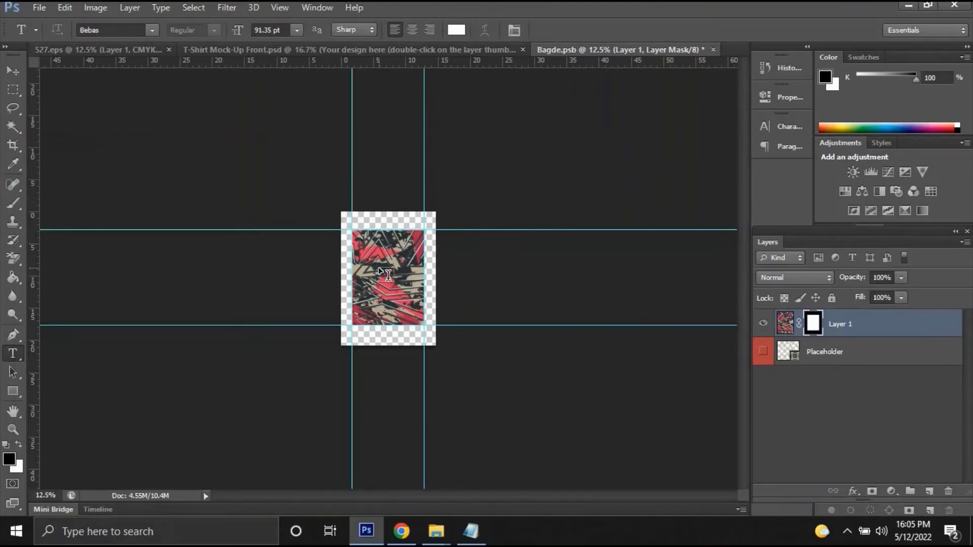
# Step: Add a white Bebas 'YOUR DESIGN HERE' text layer on the pattern and commit it
pyautogui.click(380, 268)
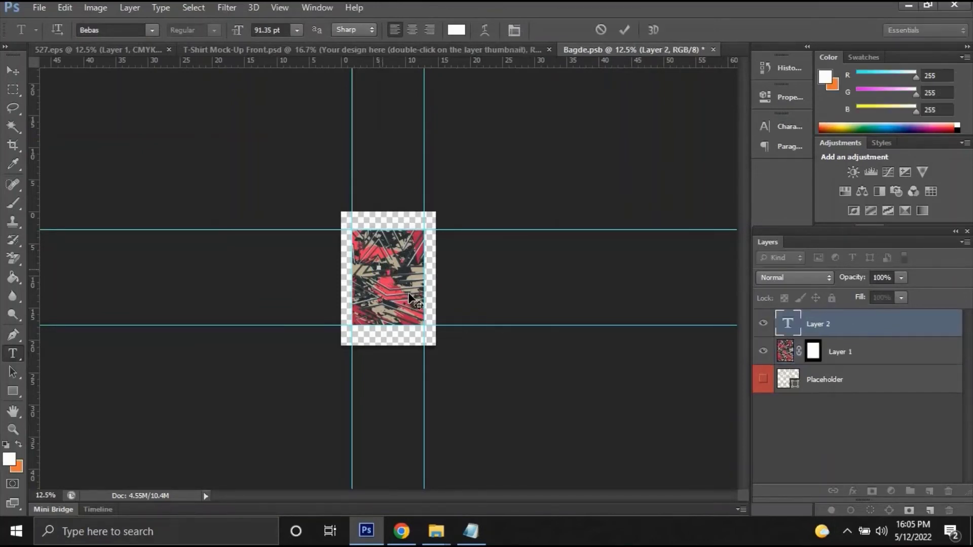
pyautogui.hotkey('ctrl', '+')
pyautogui.hotkey('ctrl', '+')
pyautogui.hotkey('ctrl', '+')
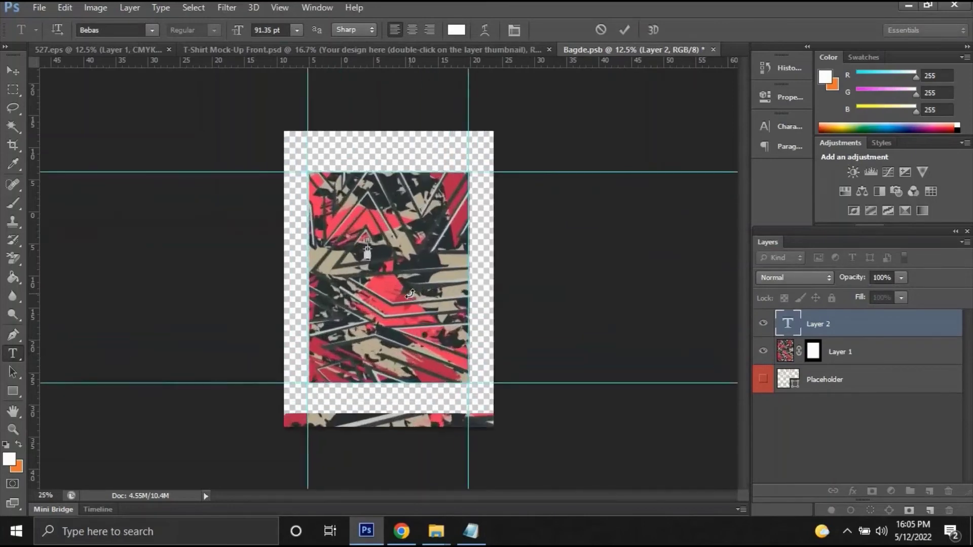
pyautogui.hotkey('ctrl', '+')
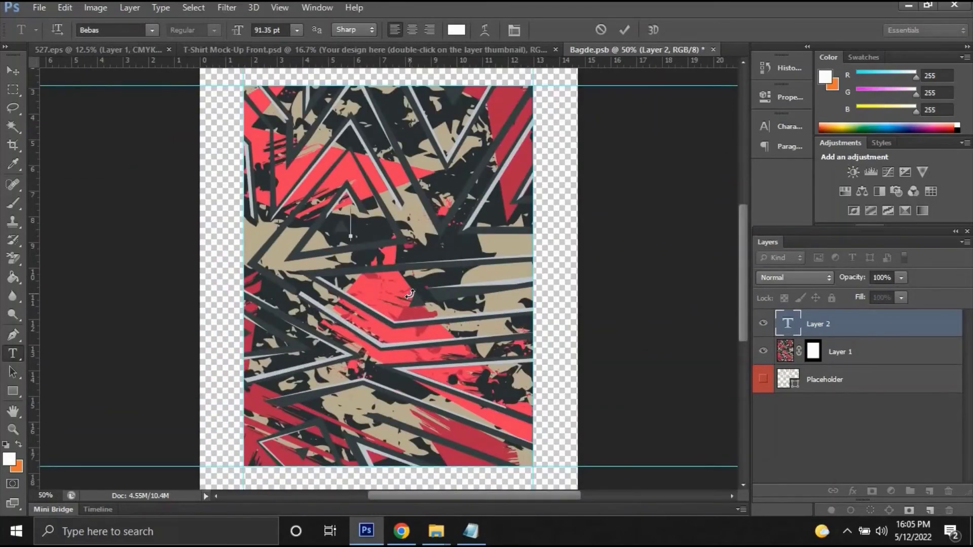
pyautogui.write('YOU')
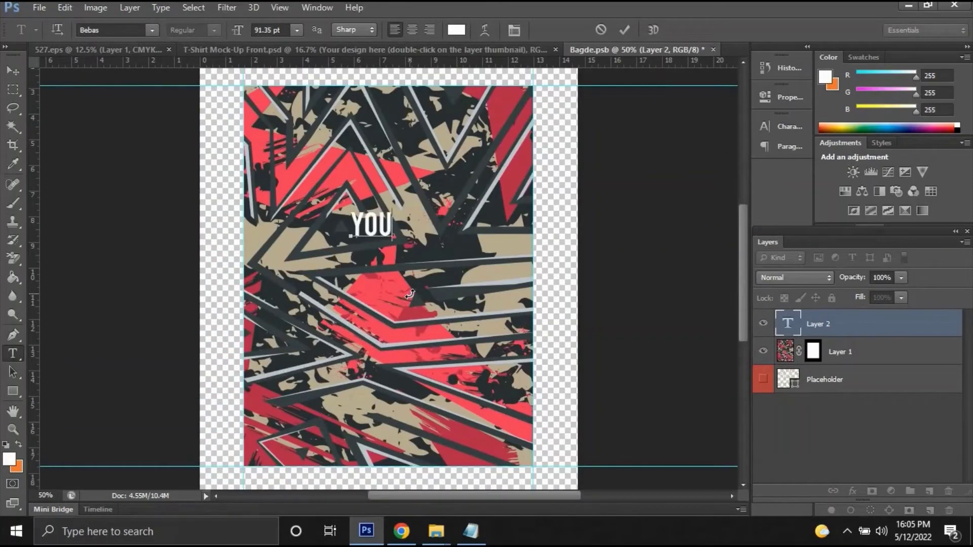
pyautogui.write('R DESI')
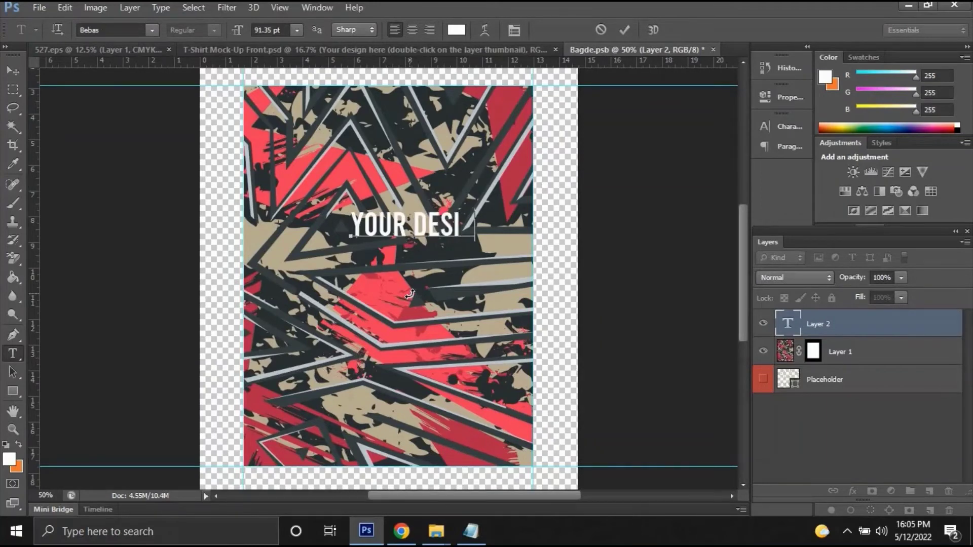
pyautogui.write('GN HERE')
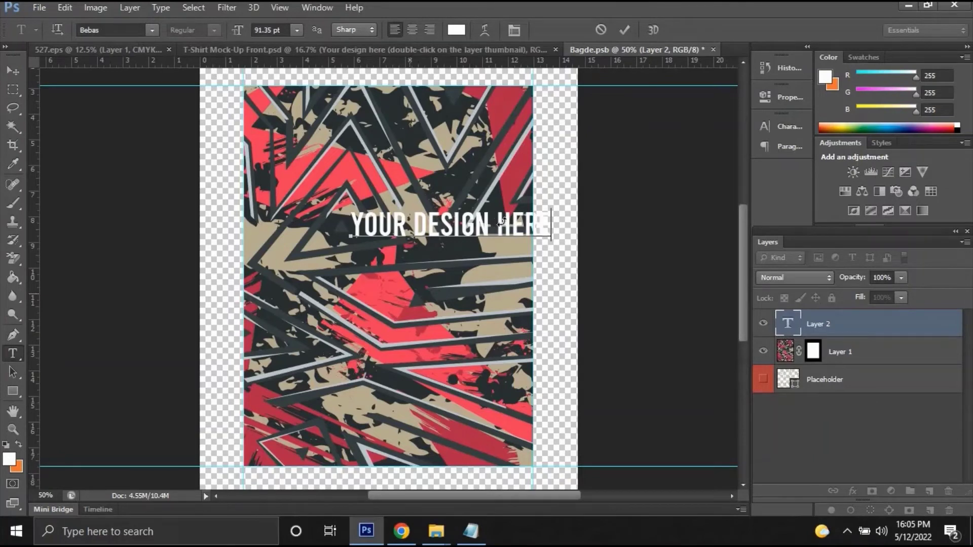
pyautogui.hotkey('ctrl', 'a')
pyautogui.hotkey('ctrl', 'Return')
pyautogui.press('v')
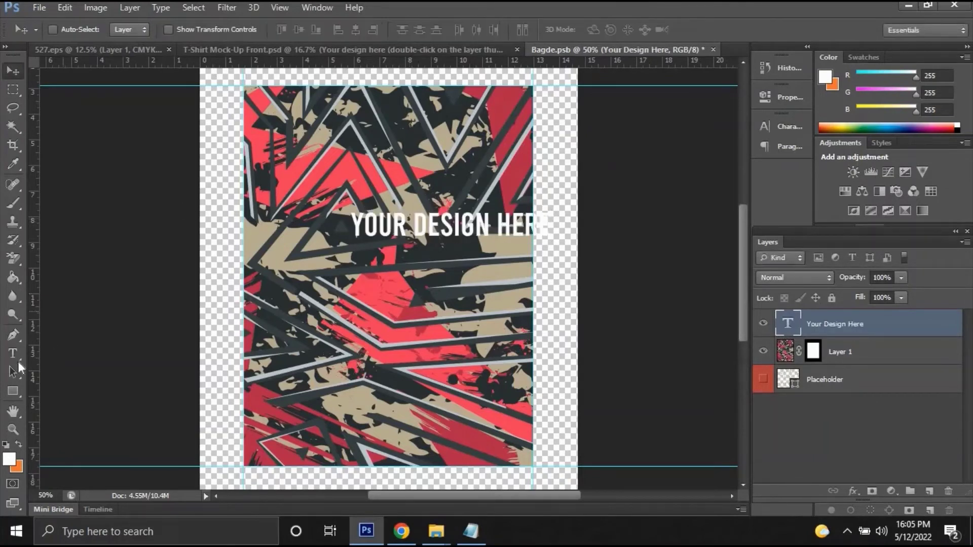
pyautogui.click(13, 371)
pyautogui.press('t')
pyautogui.click(486, 225)
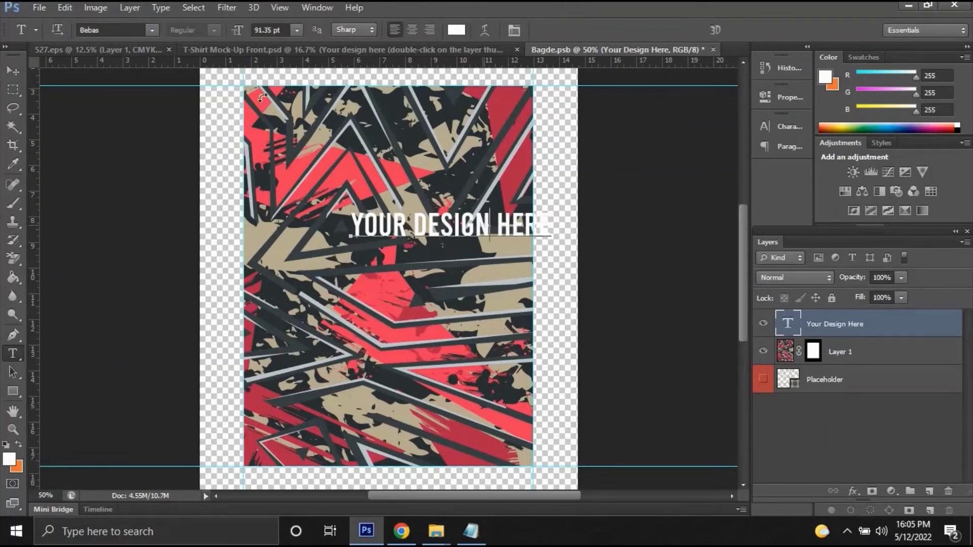
# Step: Change the headline font to the brush-script Ocean Rush
pyautogui.click(489, 224)
pyautogui.hotkey('ctrl', 'a')
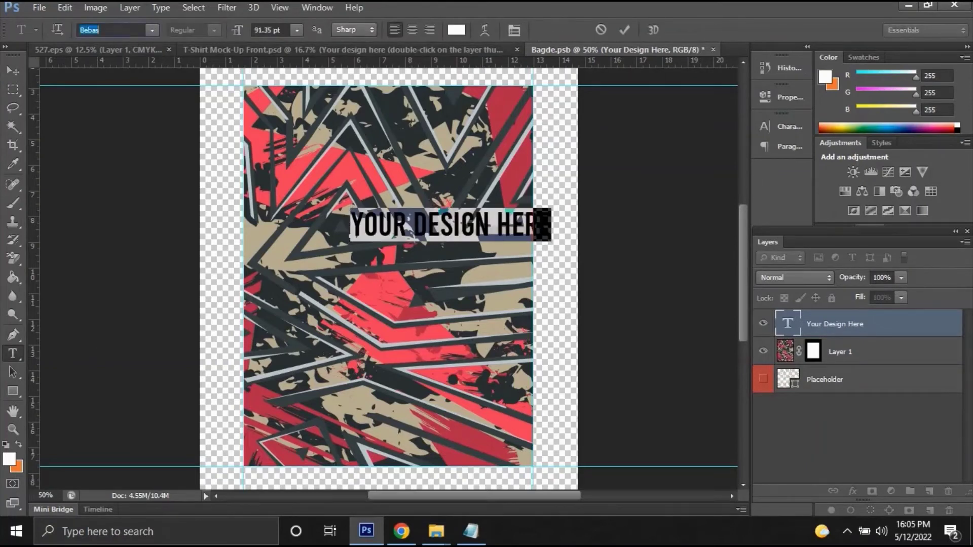
pyautogui.scroll(-10, 114, 29)
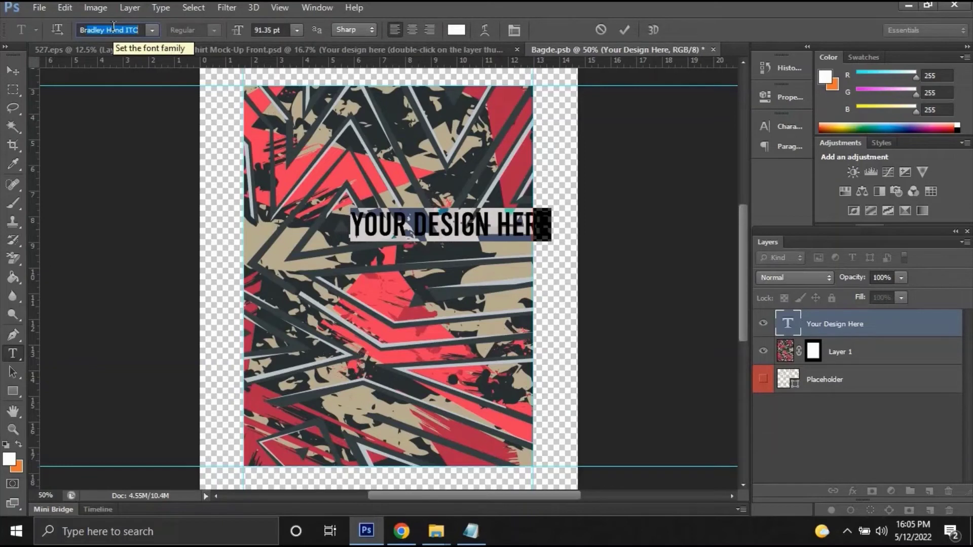
pyautogui.write('Ocea')
pyautogui.write('o')
pyautogui.press('Return')
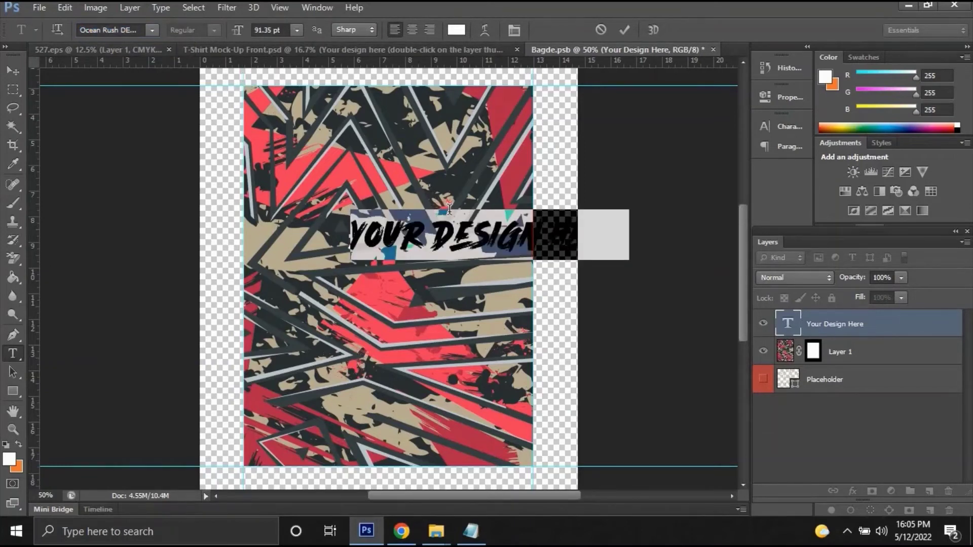
pyautogui.click(482, 245)
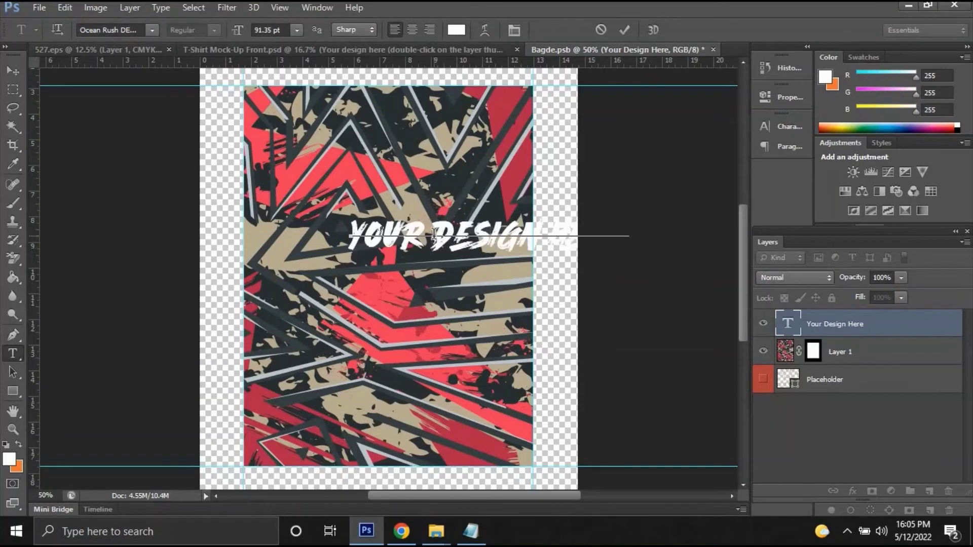
# Step: Split the headline into YOUR / DESIGN / HERE lines, enlarge to 125.35 pt, and move it higher
pyautogui.click(429, 234)
pyautogui.press('Return')
pyautogui.click(469, 270)
pyautogui.press('Return')
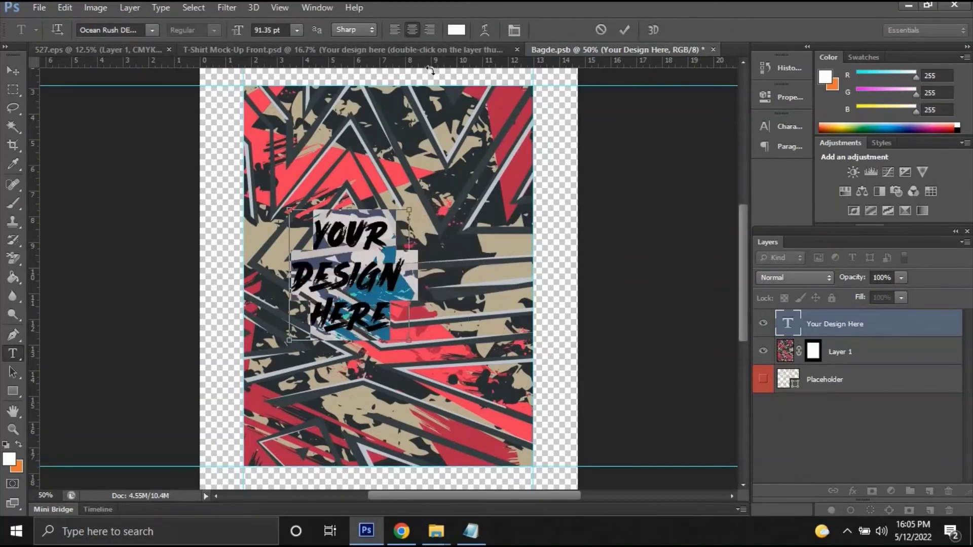
pyautogui.moveTo(239, 32)
pyautogui.mouseDown()
pyautogui.moveTo(263, 25)
pyautogui.moveTo(25, 69)
pyautogui.mouseUp()
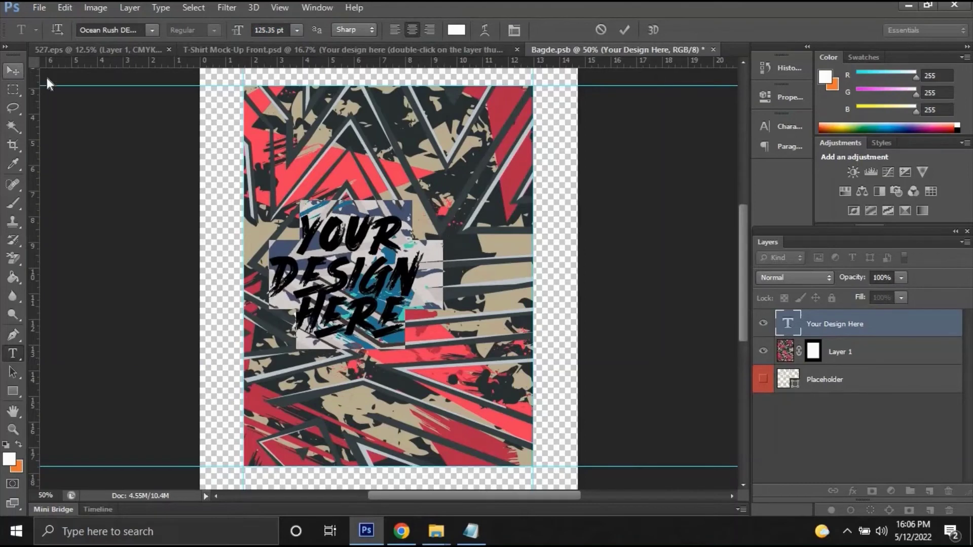
pyautogui.click(12, 72)
pyautogui.moveTo(379, 281)
pyautogui.mouseDown()
pyautogui.moveTo(424, 209)
pyautogui.moveTo(422, 242)
pyautogui.mouseUp()
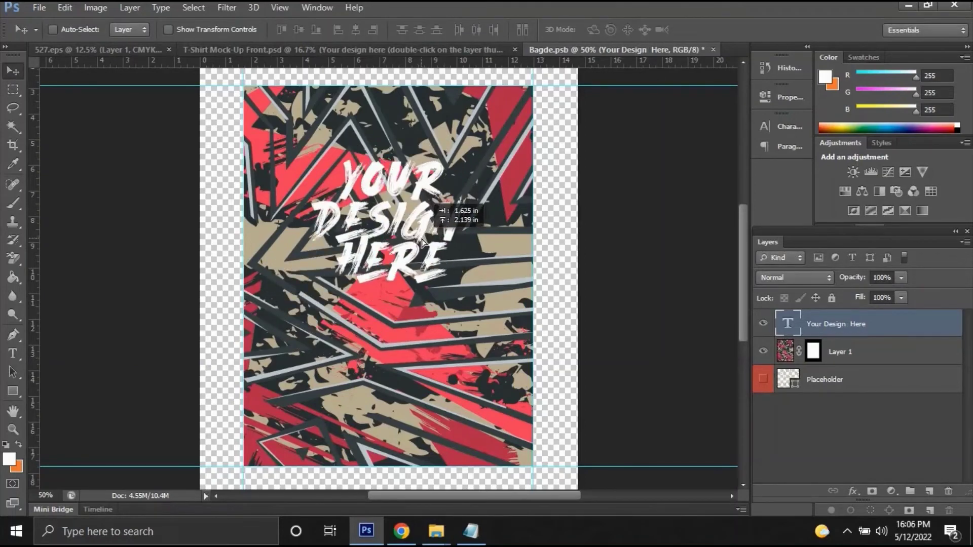
# Step: Add a Normal-mode #374142 drop shadow with 100% opacity, 17 px distance and 0 px size
pyautogui.click(852, 487)
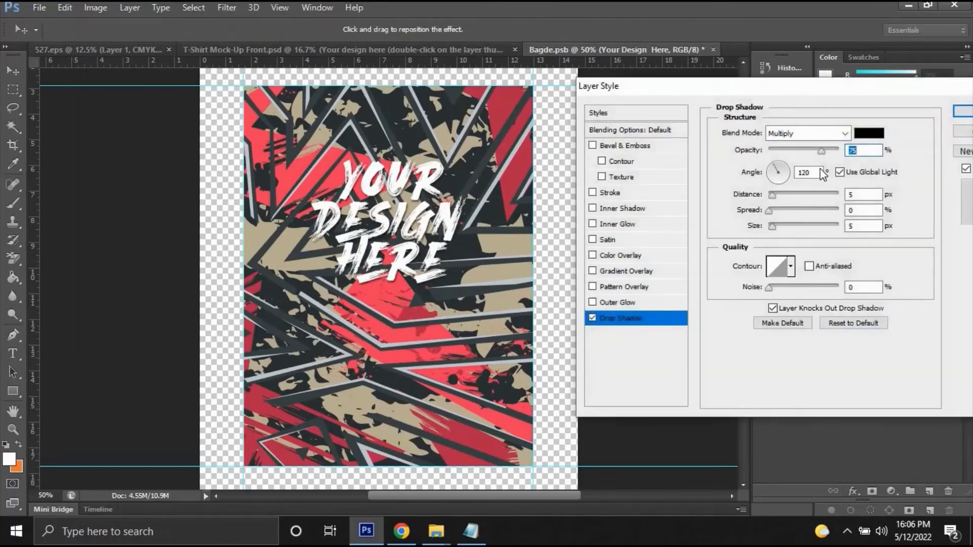
pyautogui.moveTo(827, 156); pyautogui.dragTo(846, 152)
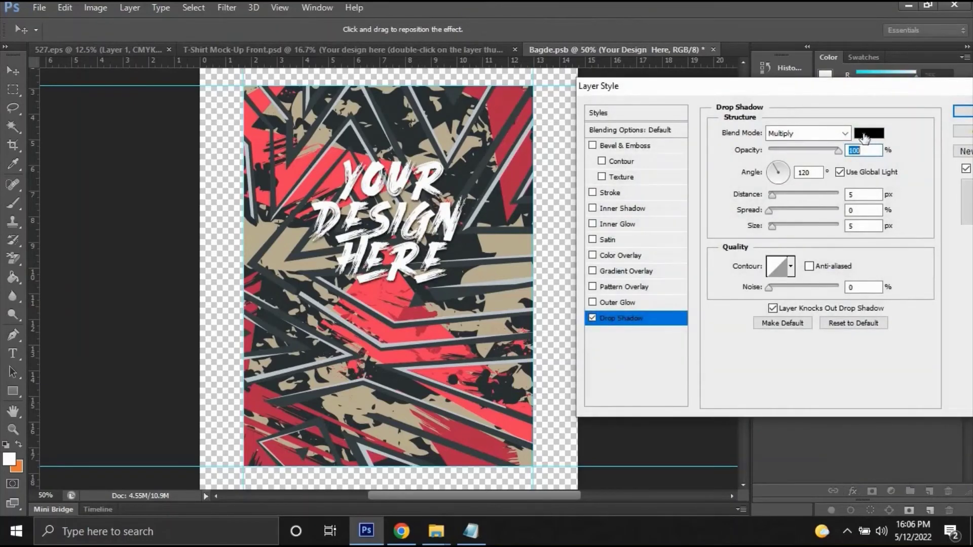
pyautogui.click(868, 133)
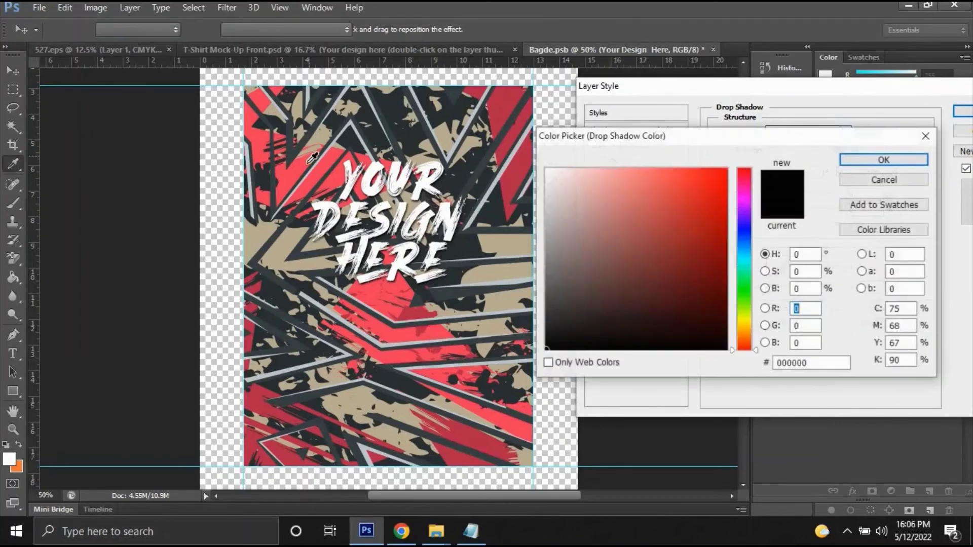
pyautogui.click(283, 227)
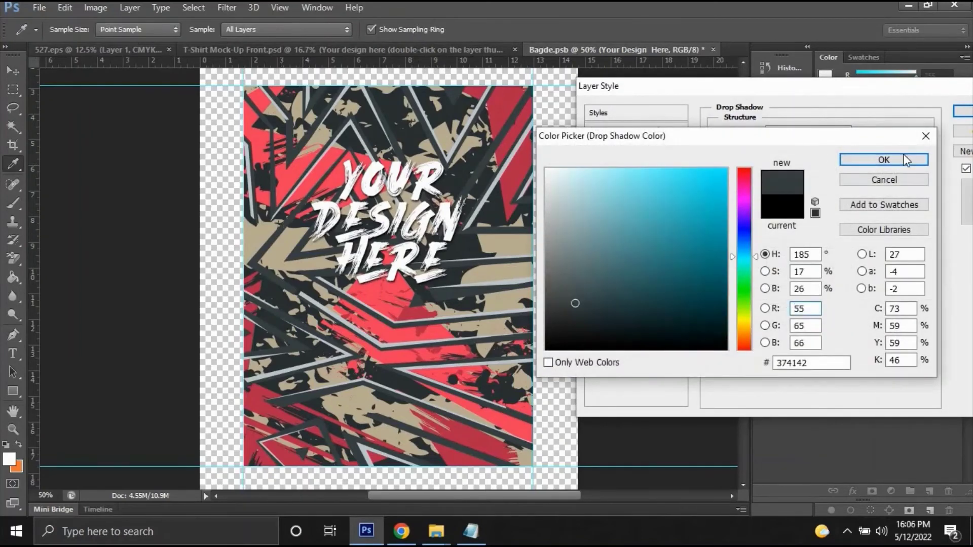
pyautogui.press('Return')
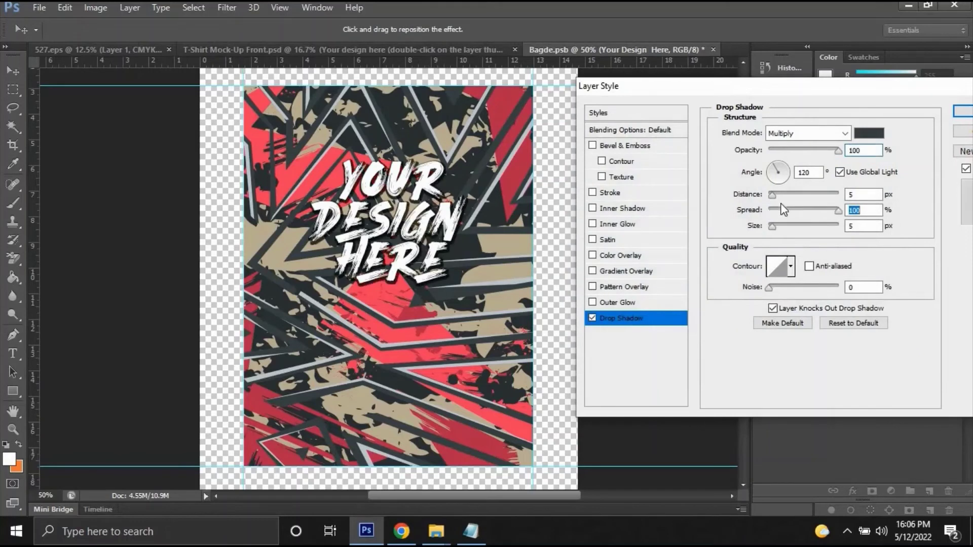
pyautogui.click(781, 194)
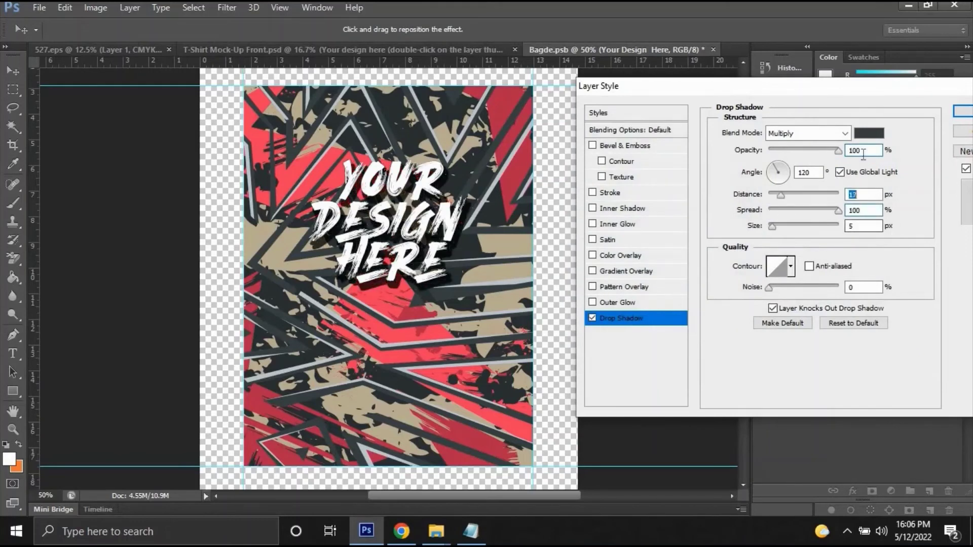
pyautogui.click(838, 136)
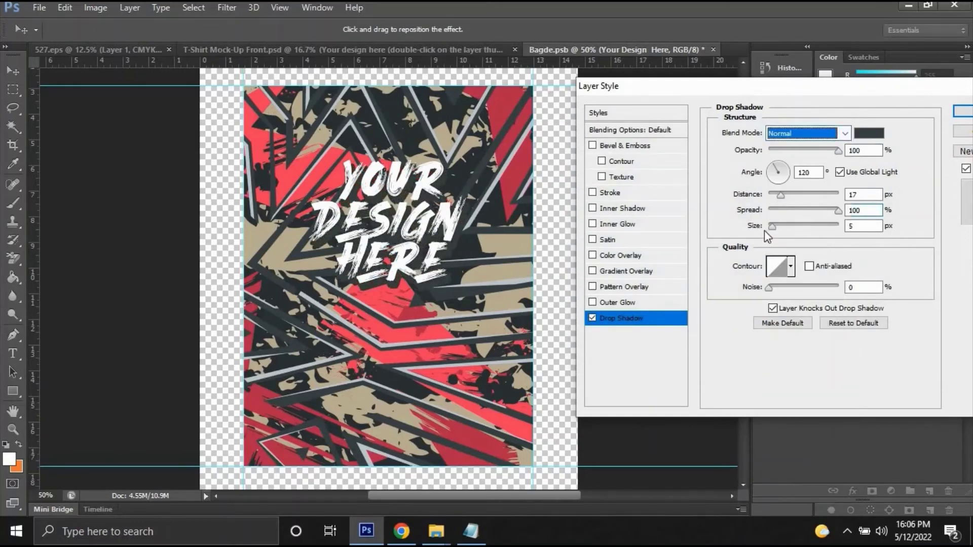
pyautogui.moveTo(771, 226); pyautogui.dragTo(749, 234)
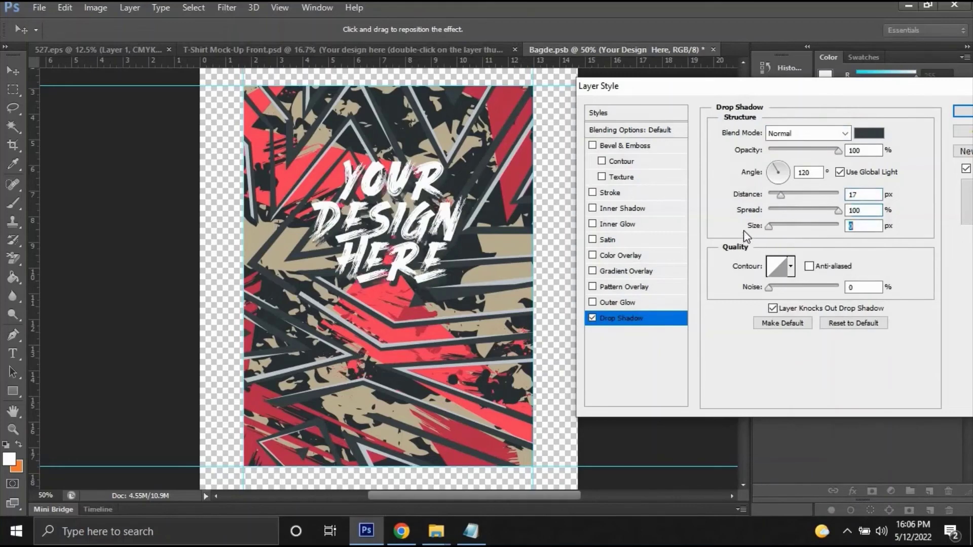
# Step: Give the headline a Color Overlay sampled red from the pattern and a white Stroke
pyautogui.click(627, 255)
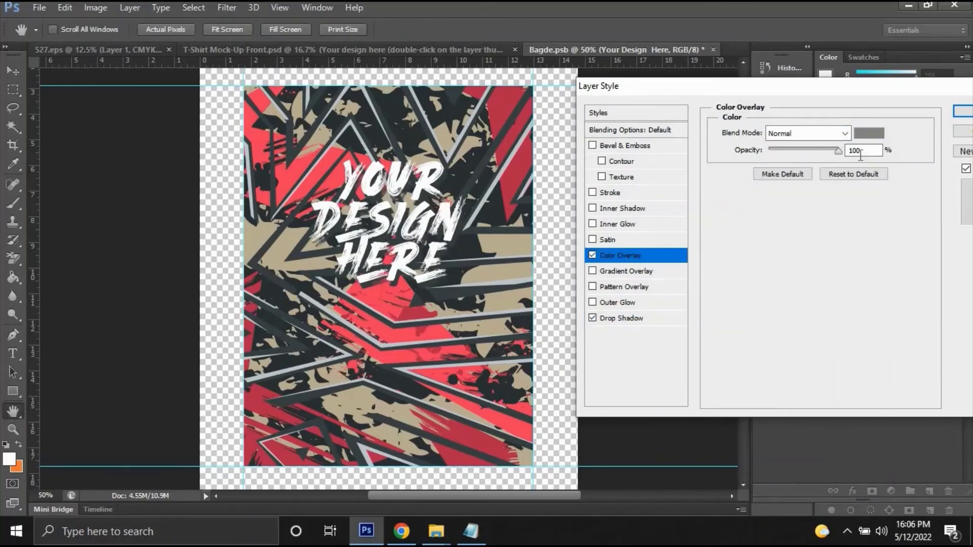
pyautogui.click(869, 132)
pyautogui.click(309, 163)
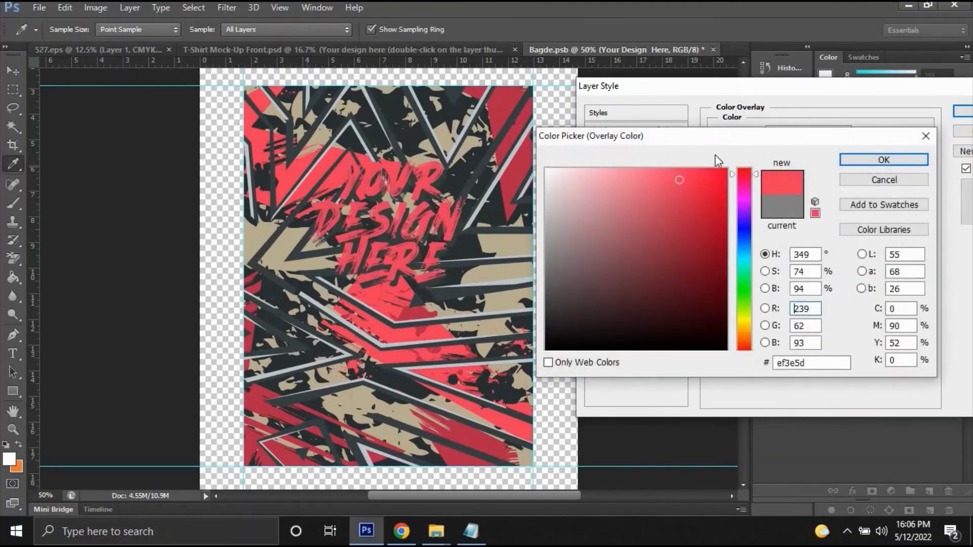
pyautogui.click(887, 160)
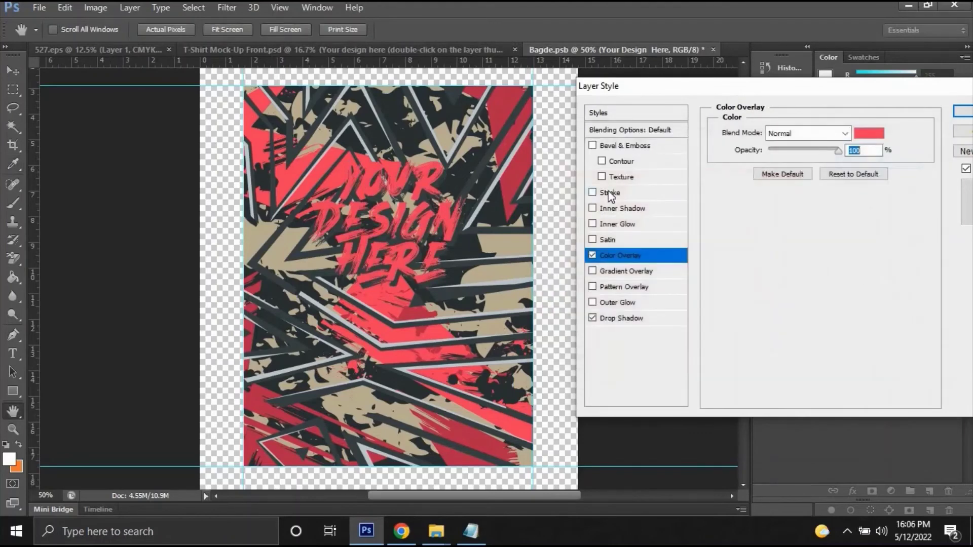
pyautogui.click(609, 193)
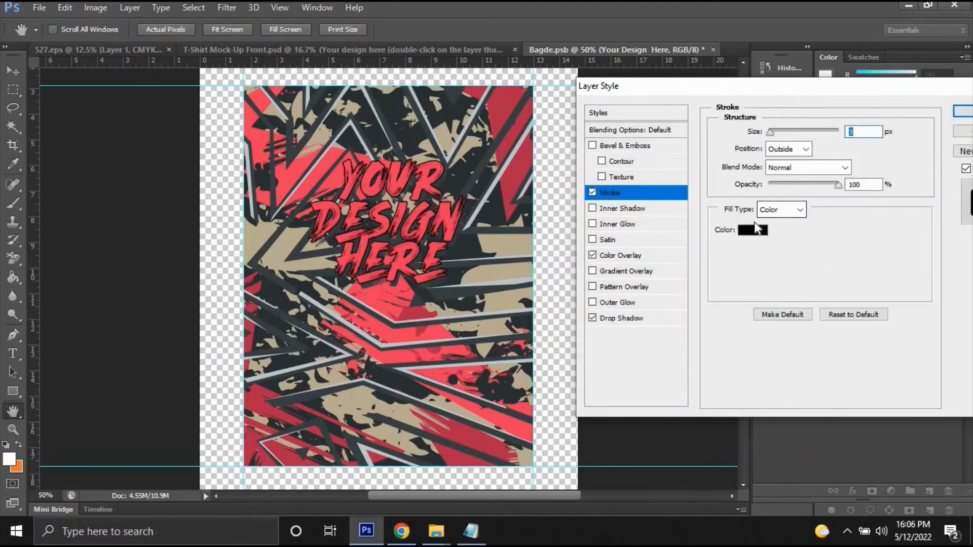
pyautogui.click(755, 229)
pyautogui.click(546, 172)
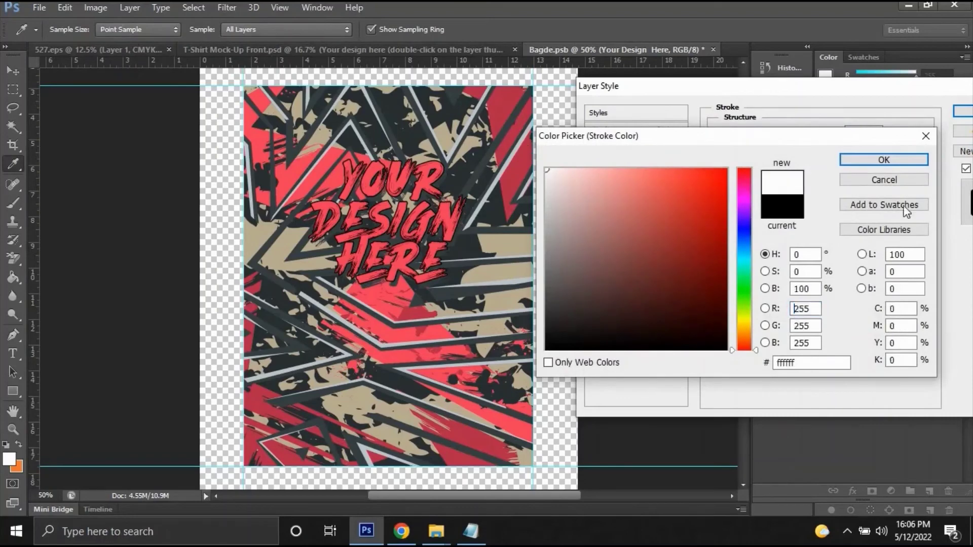
pyautogui.click(892, 161)
pyautogui.click(961, 114)
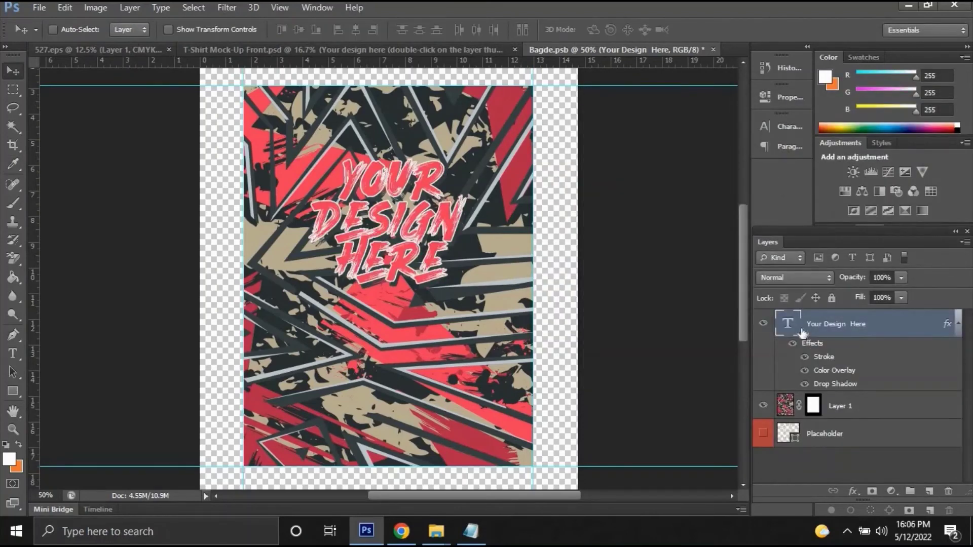
# Step: Switch off the colour overlay and make the 3 px stroke red (#ef3e5d) sampled from the pattern
pyautogui.doubleClick(816, 354)
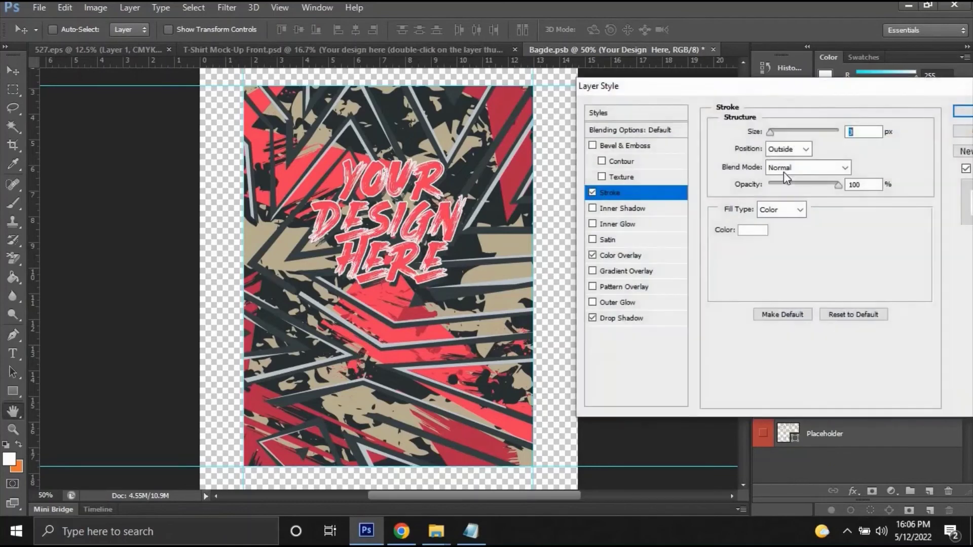
pyautogui.click(592, 255)
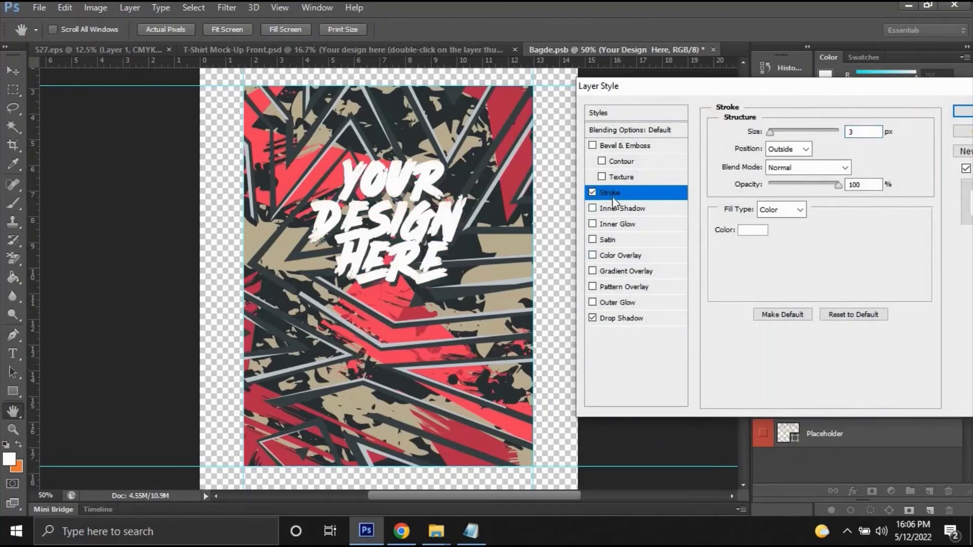
pyautogui.click(753, 231)
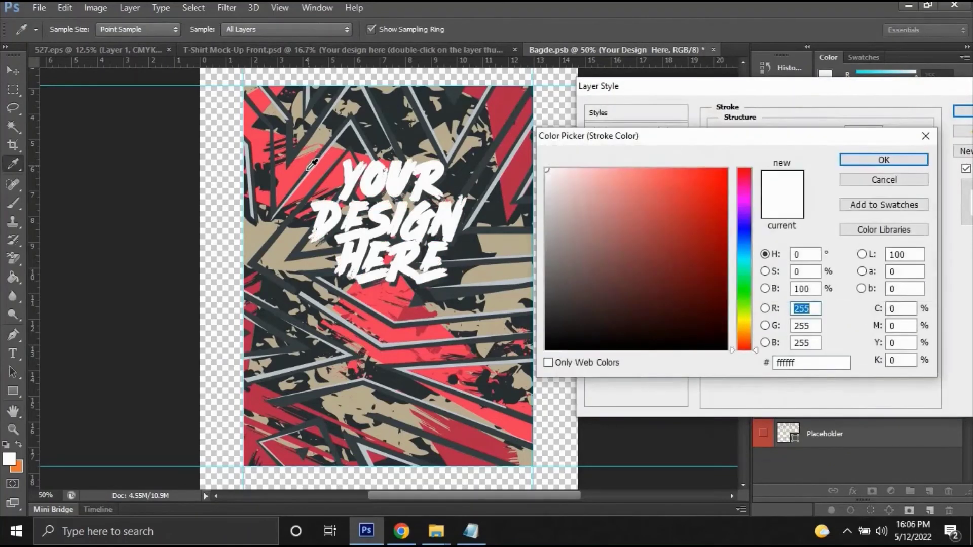
pyautogui.moveTo(308, 168); pyautogui.dragTo(300, 166)
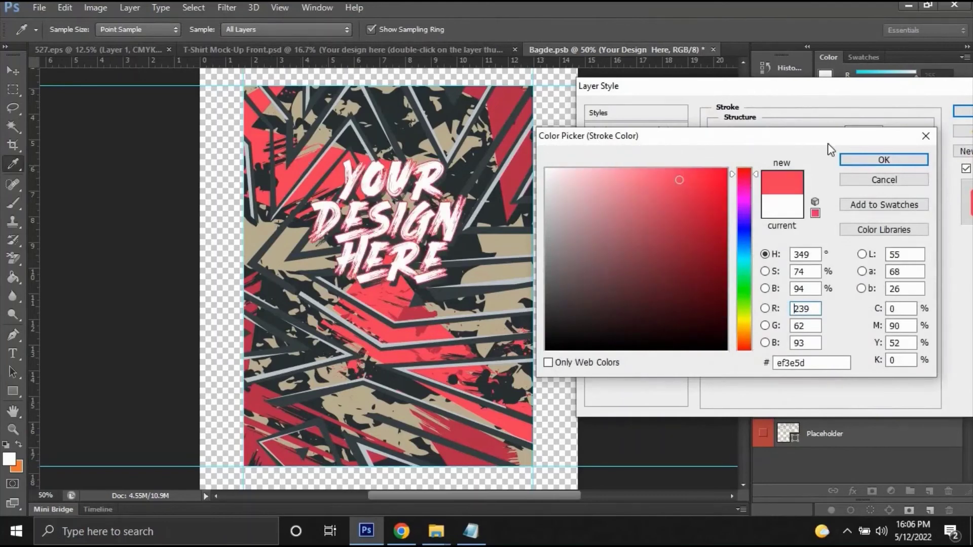
pyautogui.click(901, 155)
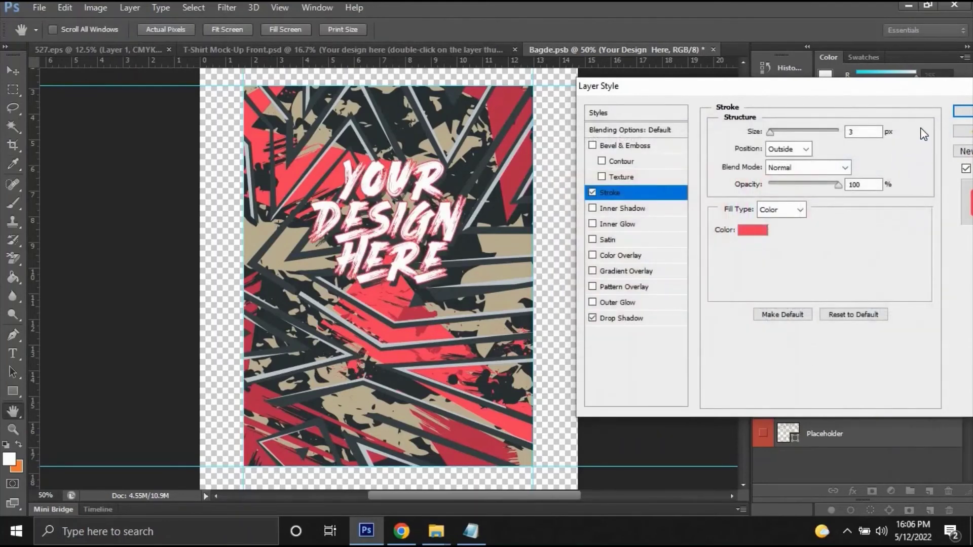
# Step: Hide the headline's red Stroke effect and save the design
pyautogui.click(960, 116)
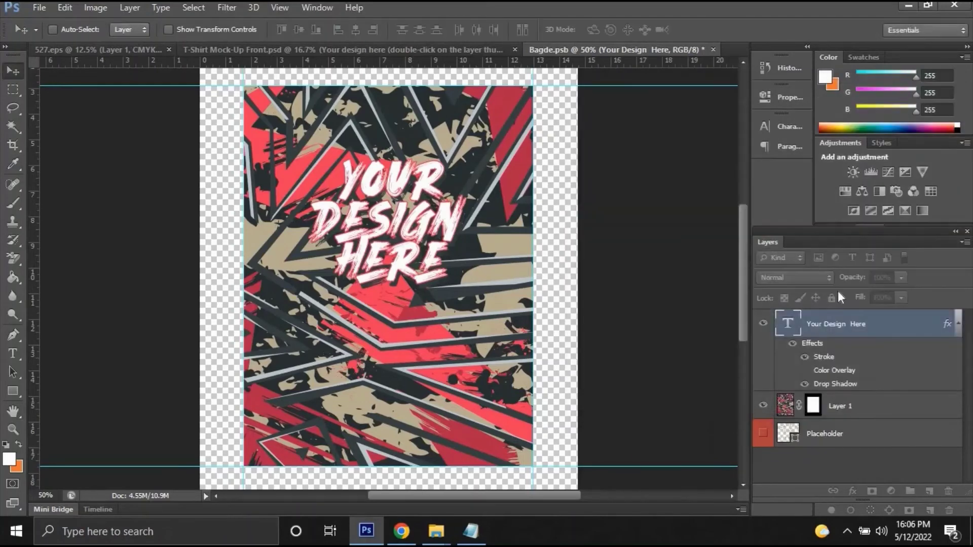
pyautogui.click(804, 357)
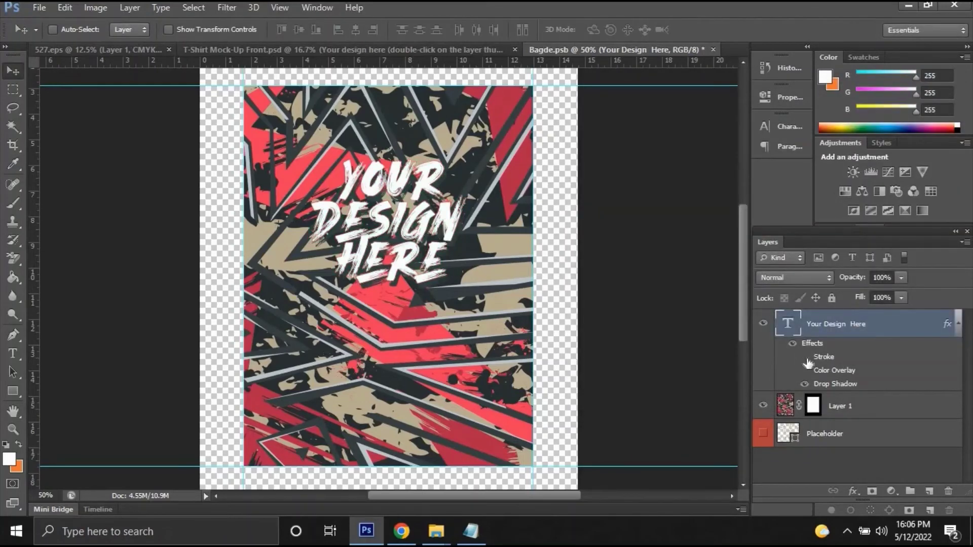
pyautogui.click(38, 11)
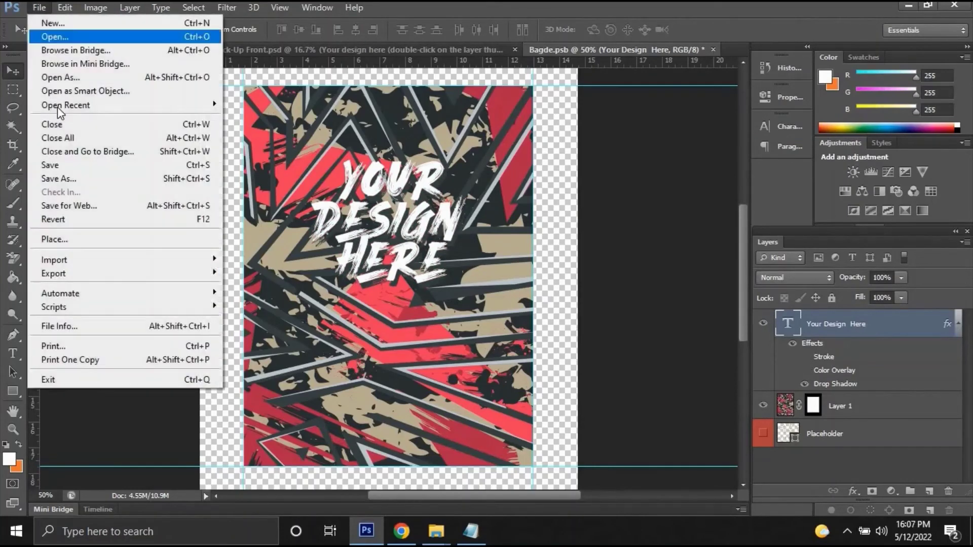
pyautogui.click(137, 165)
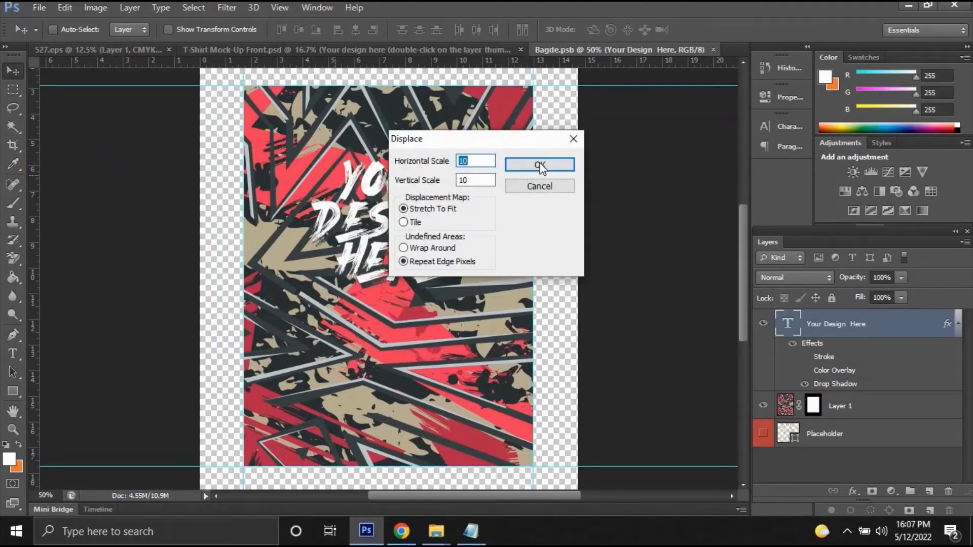
# Step: Reapply Displace at scale 10 with 'Displacement map - Front' and view the T-shirt mockup
pyautogui.click(540, 165)
pyautogui.click(251, 152)
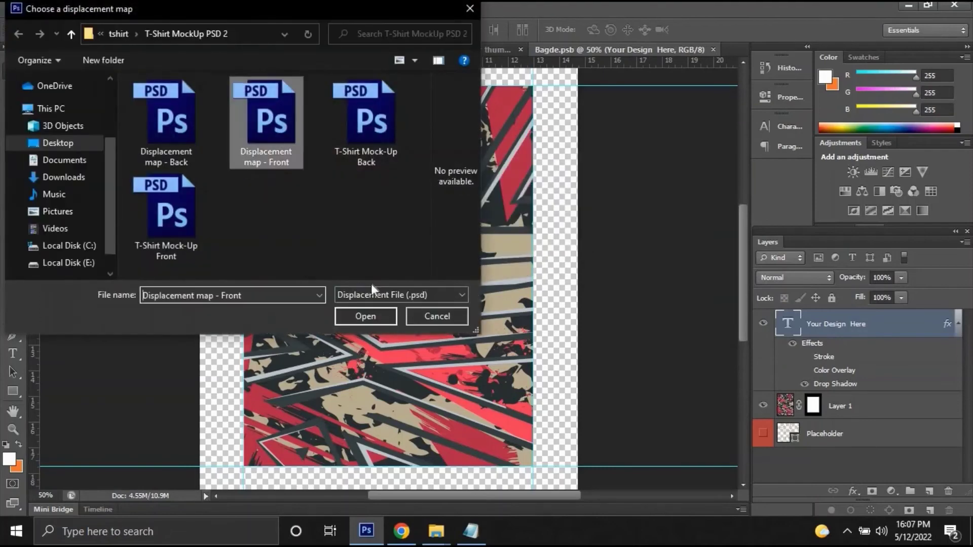
pyautogui.click(381, 318)
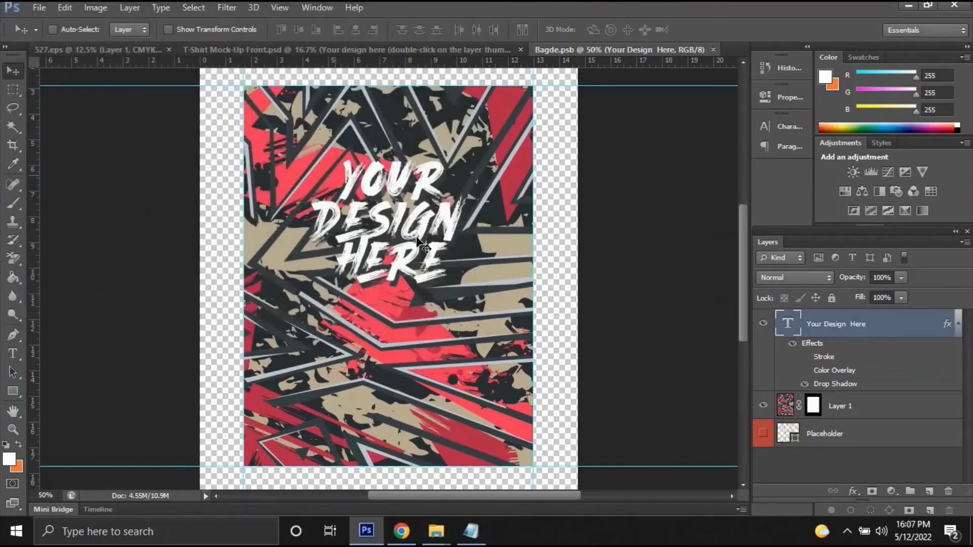
pyautogui.click(426, 50)
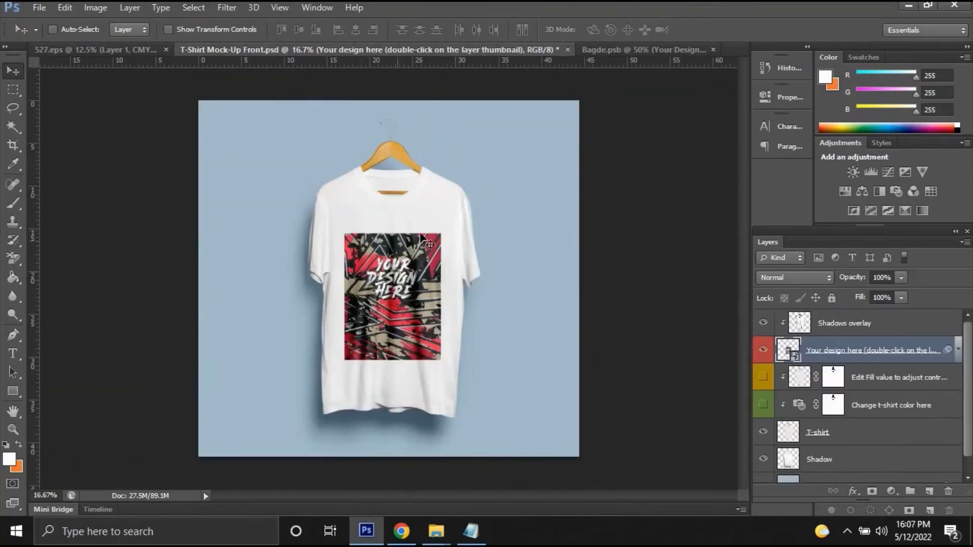
# Step: In Bagde.psb, move Layer 1 and the YOUR DESIGN HERE text higher together
pyautogui.click(633, 53)
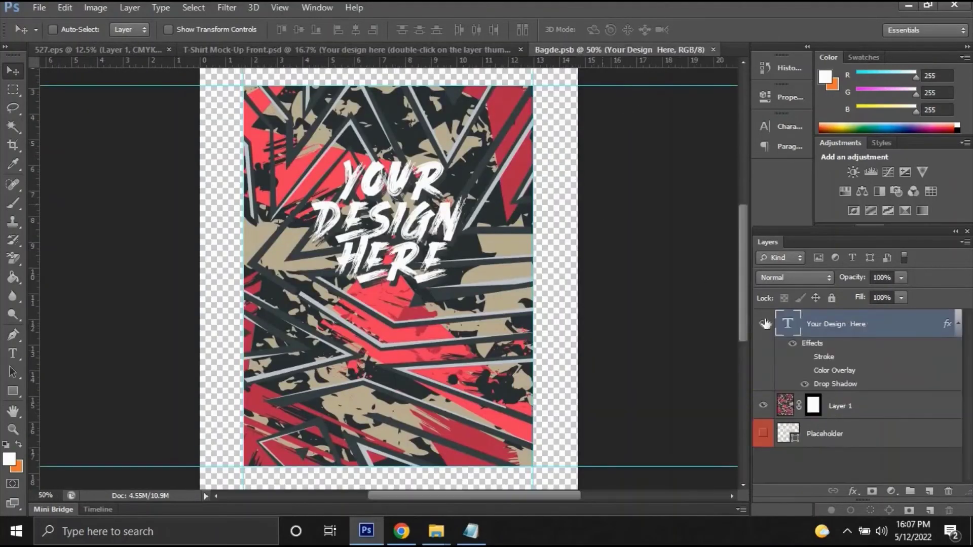
pyautogui.scroll(3, 473, 317)
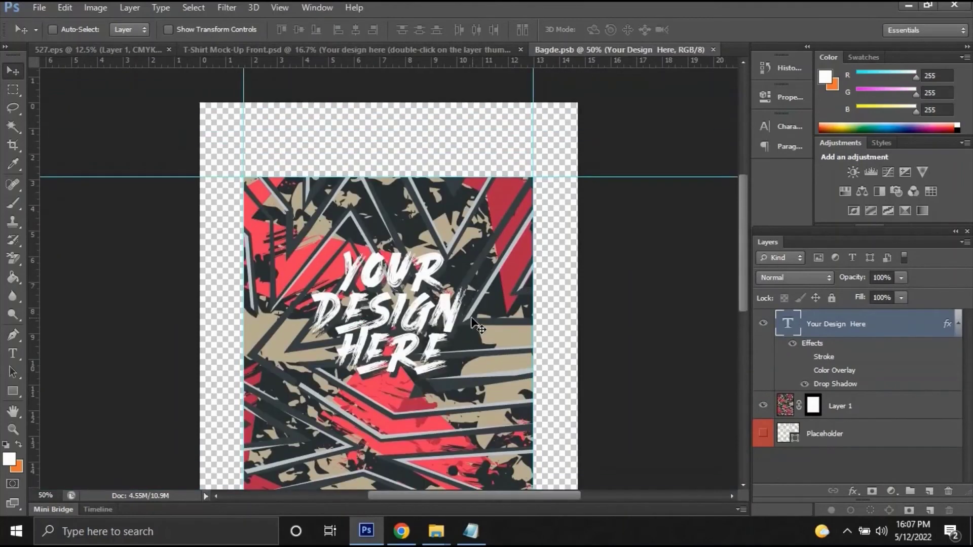
pyautogui.click(845, 405)
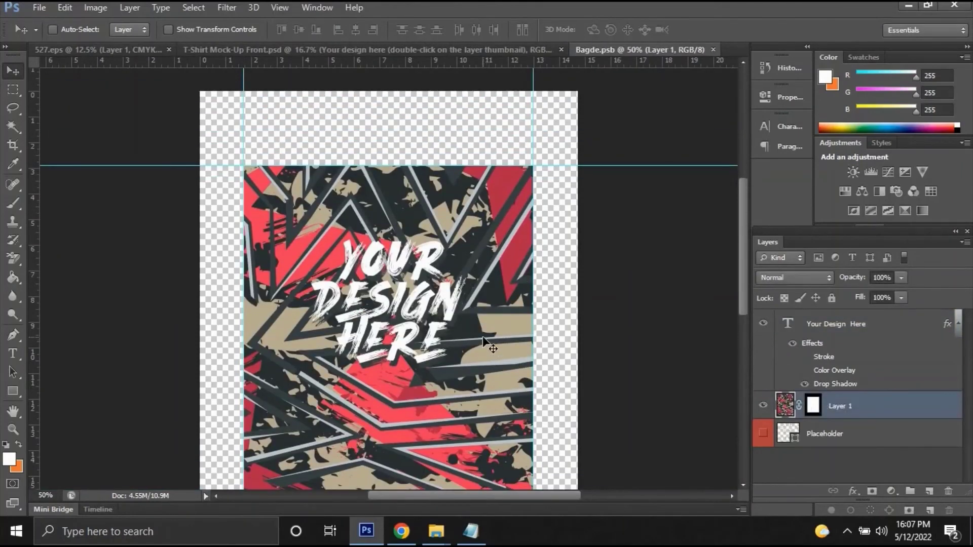
pyautogui.keyDown('shift'); pyautogui.click(841, 328); pyautogui.keyUp('shift')
pyautogui.moveTo(460, 319); pyautogui.dragTo(458, 241)
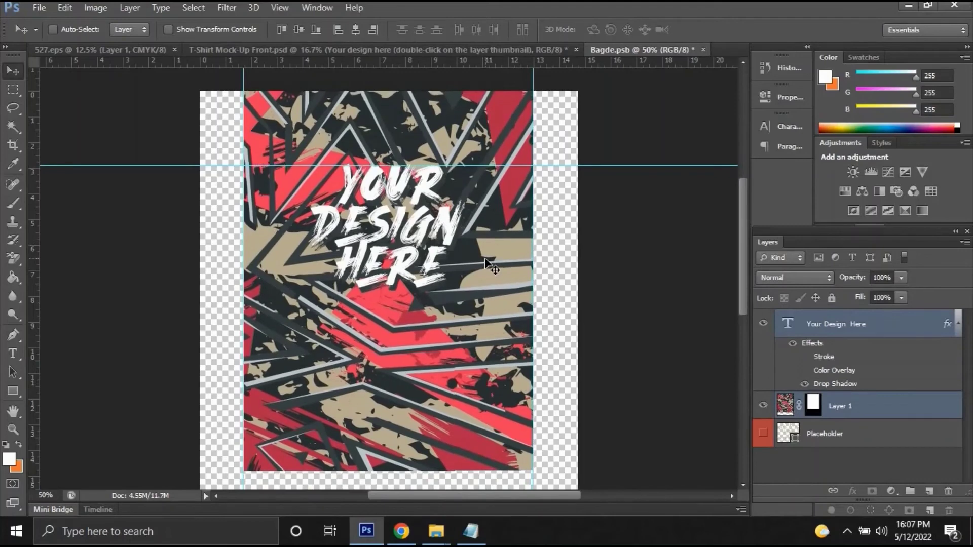
pyautogui.scroll(-3, 494, 279)
# Step: Save Bagde.psb, reapply Displace with 'Displacement map - Front', and check the mockup
pyautogui.hotkey('ctrl', 's')
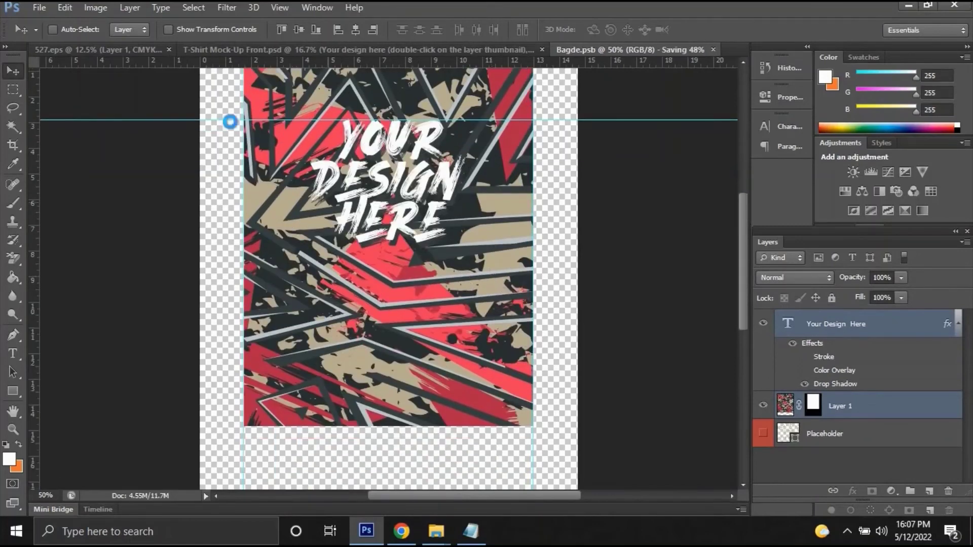
pyautogui.hotkey('ctrl', 'alt', 'f')
pyautogui.press('Return')
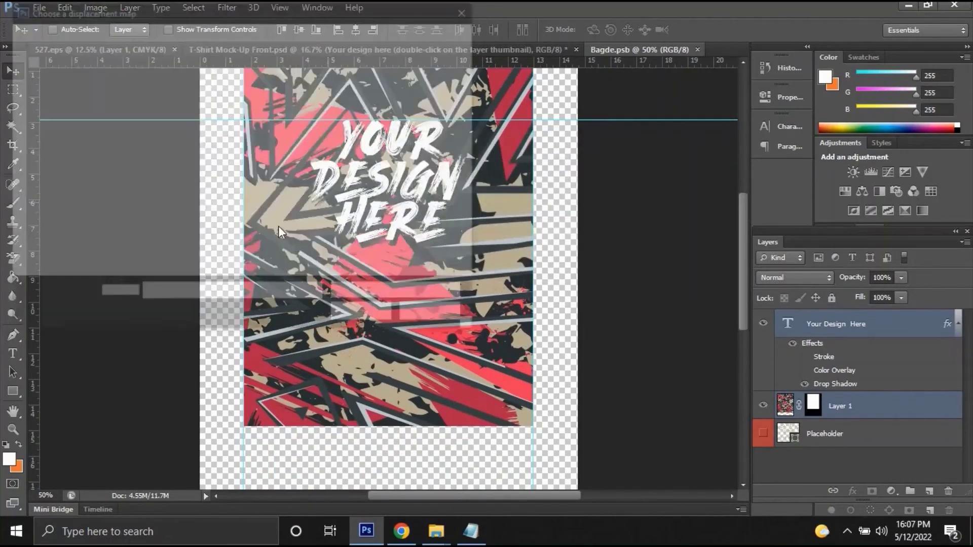
pyautogui.click(267, 142)
pyautogui.click(389, 315)
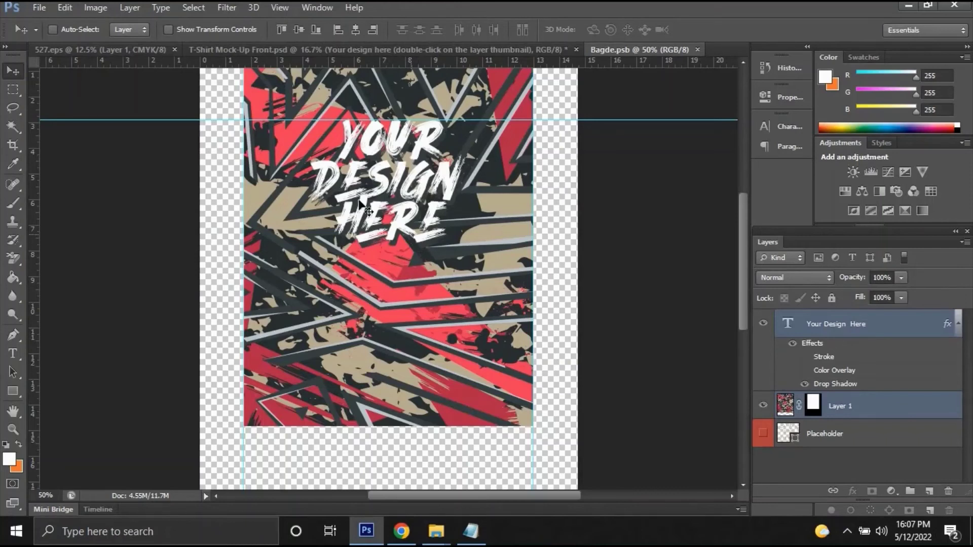
pyautogui.click(373, 50)
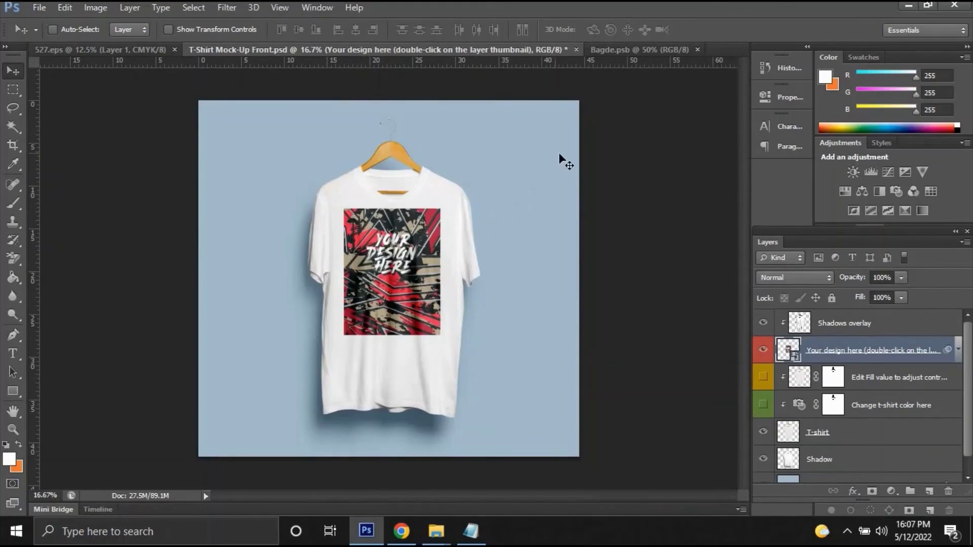
# Step: In Bagde.psb, nudge the pattern artwork down and the YOUR DESIGN HERE text up
pyautogui.click(615, 50)
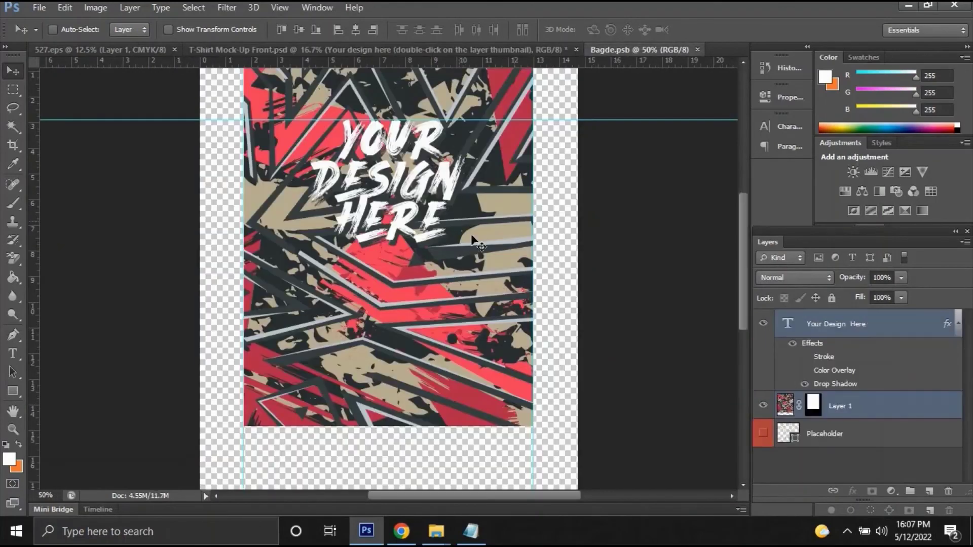
pyautogui.moveTo(476, 231); pyautogui.dragTo(478, 246)
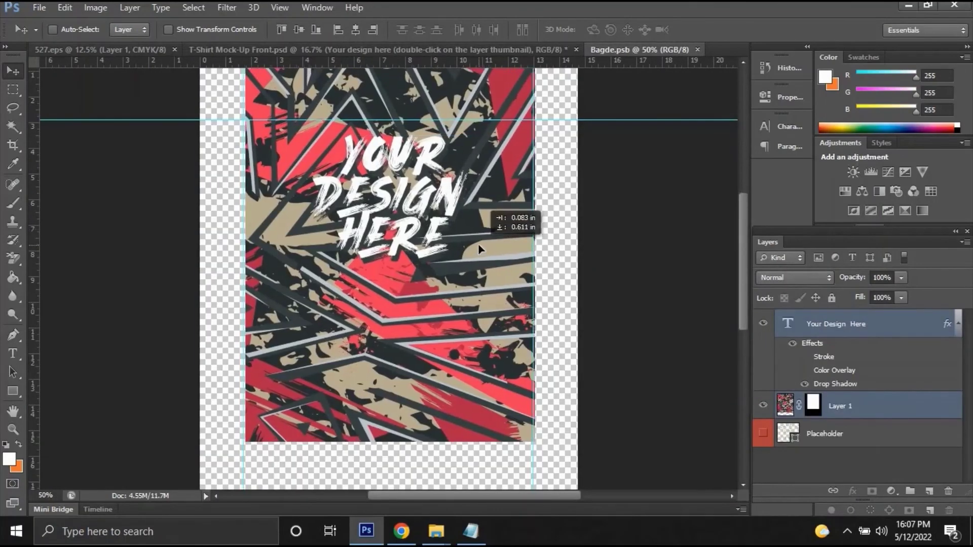
pyautogui.moveTo(442, 224); pyautogui.dragTo(442, 187)
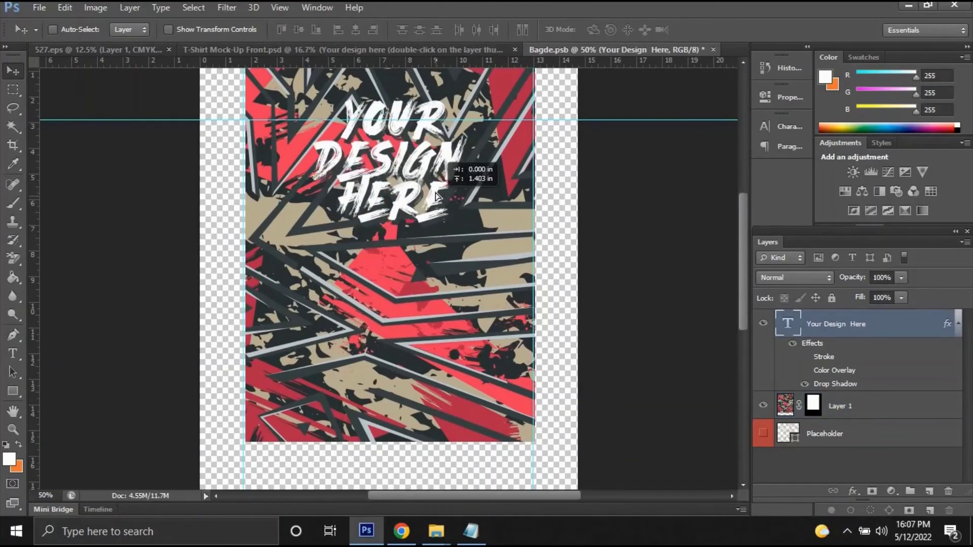
# Step: Save the design, reapply Displace with 'Displacement map - Front', and view the mockup
pyautogui.click(39, 7)
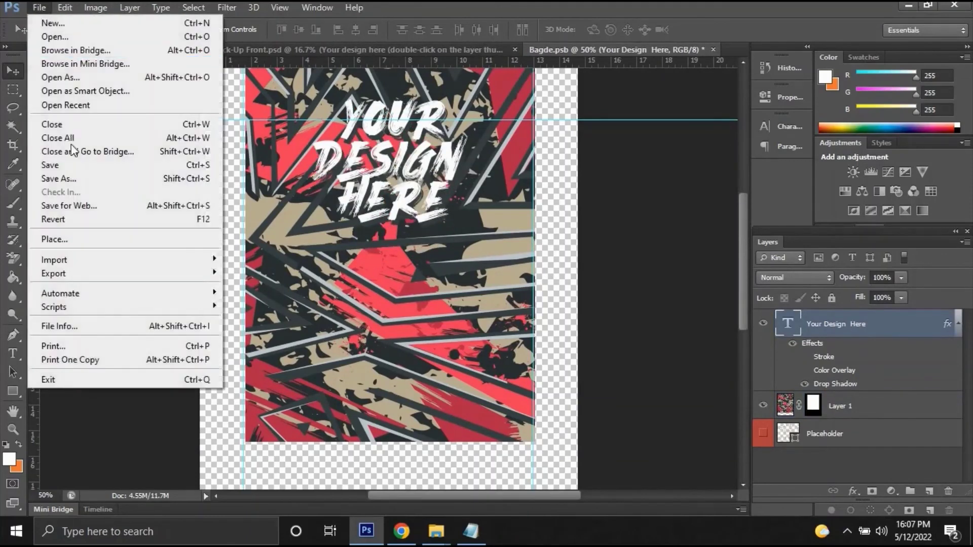
pyautogui.click(76, 161)
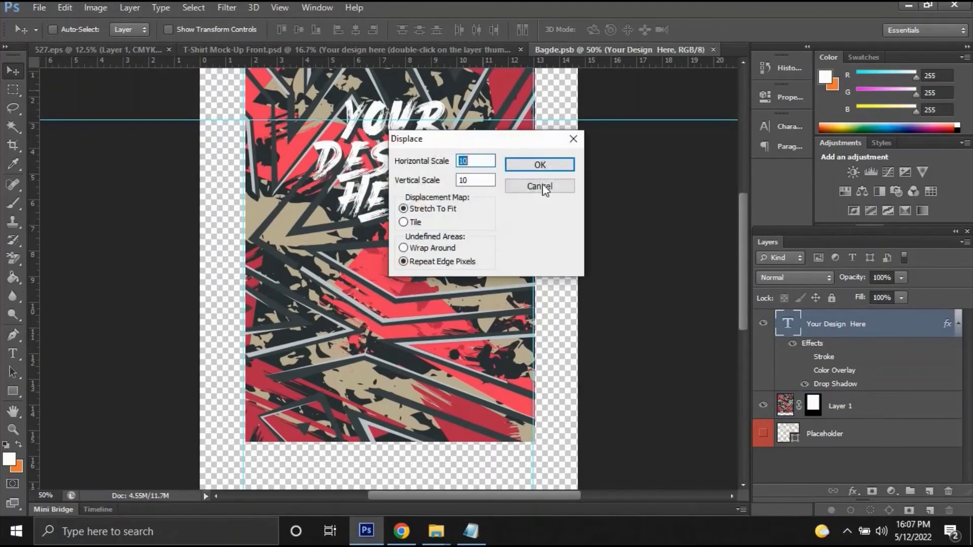
pyautogui.click(525, 164)
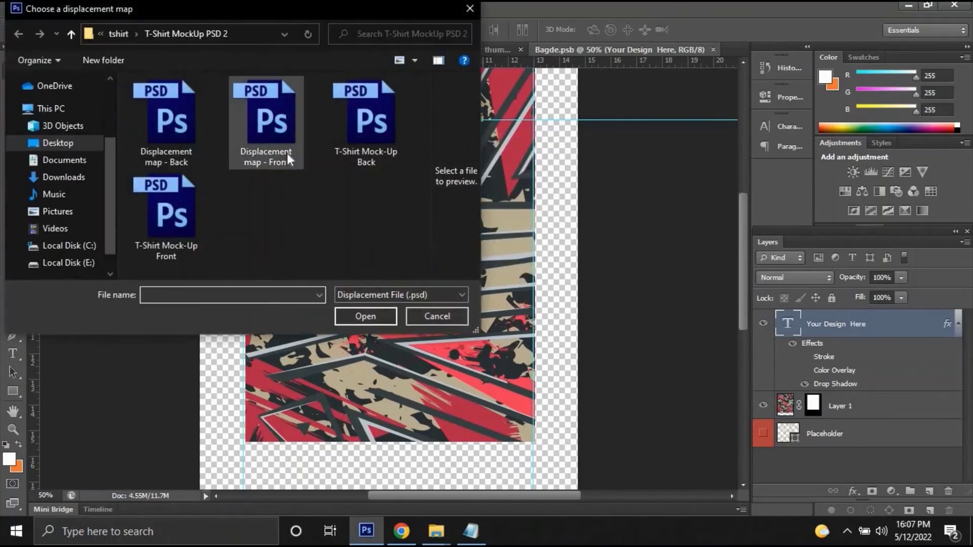
pyautogui.click(287, 153)
pyautogui.click(376, 318)
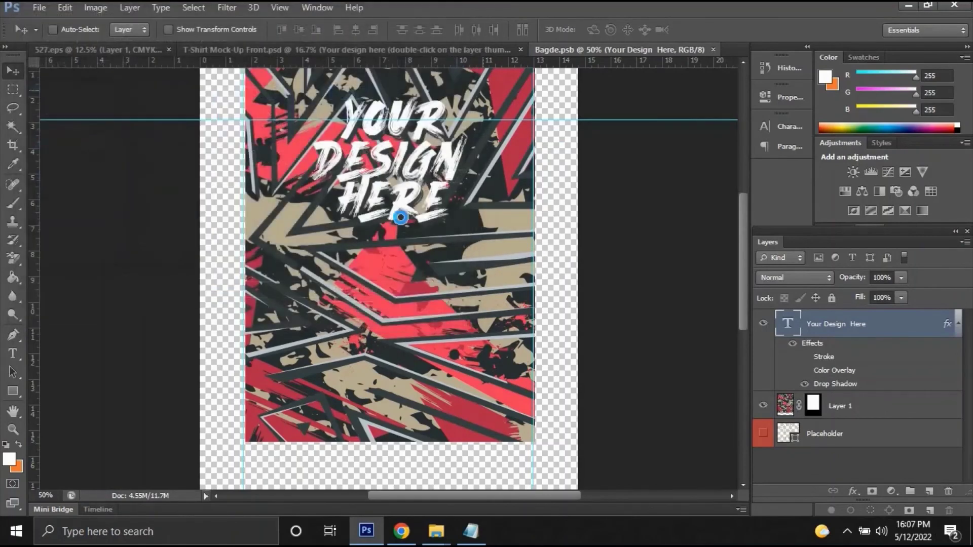
pyautogui.click(427, 53)
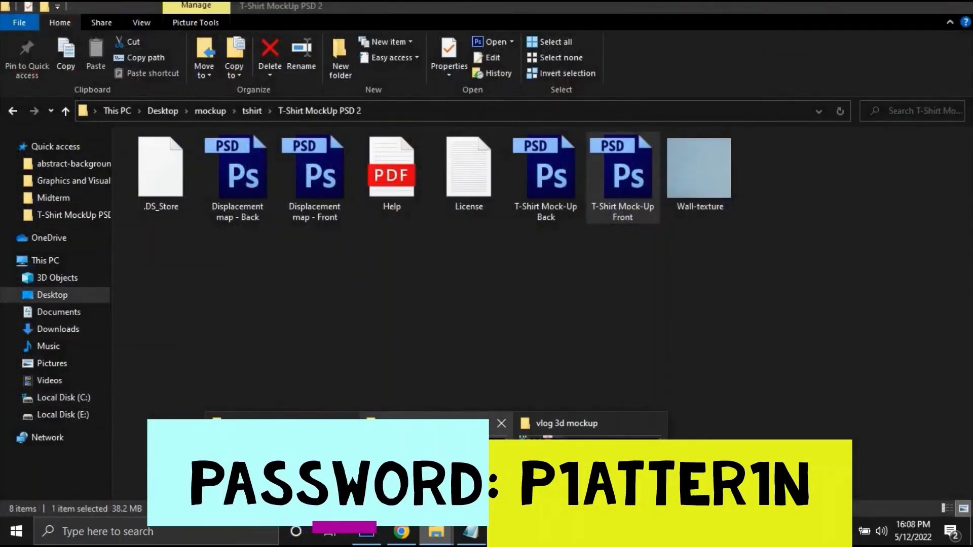
# Step: Browse mockup > pattern > sports-background-tshirt in File Explorer, then return to Notepad
pyautogui.click(430, 456)
pyautogui.click(205, 113)
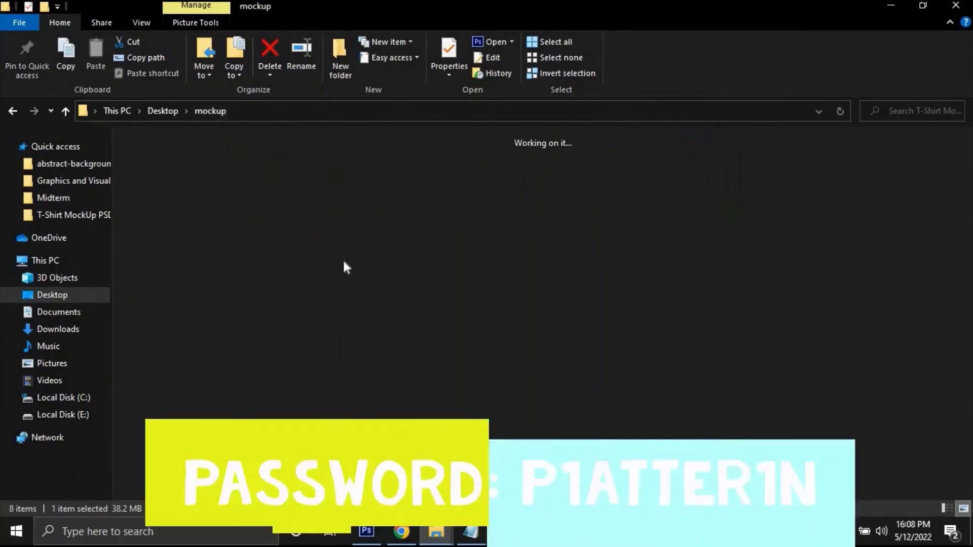
pyautogui.click(623, 172)
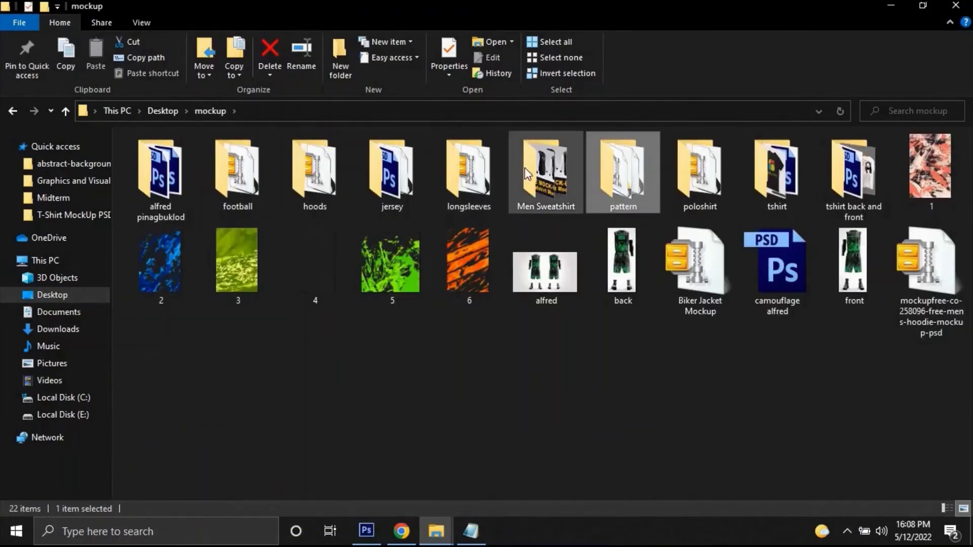
pyautogui.doubleClick(632, 175)
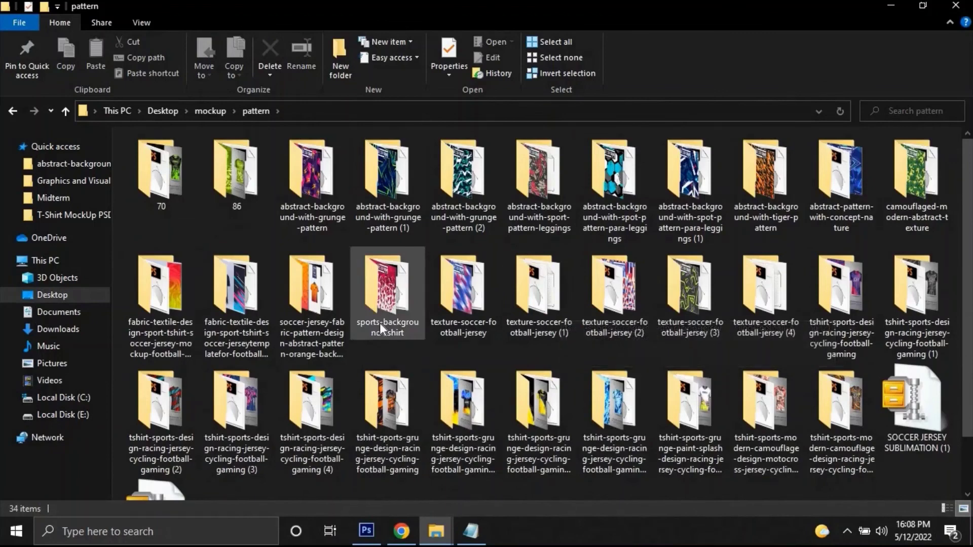
pyautogui.doubleClick(379, 324)
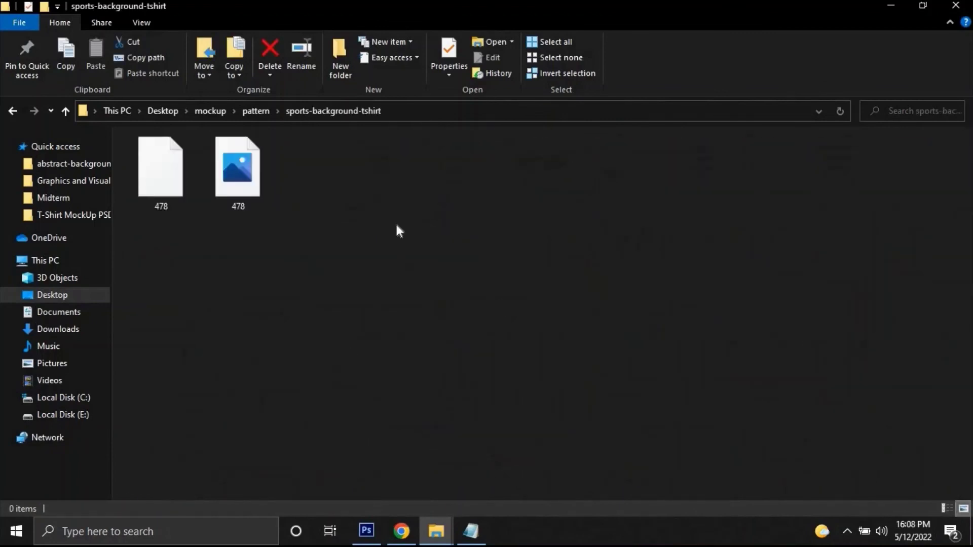
pyautogui.click(13, 111)
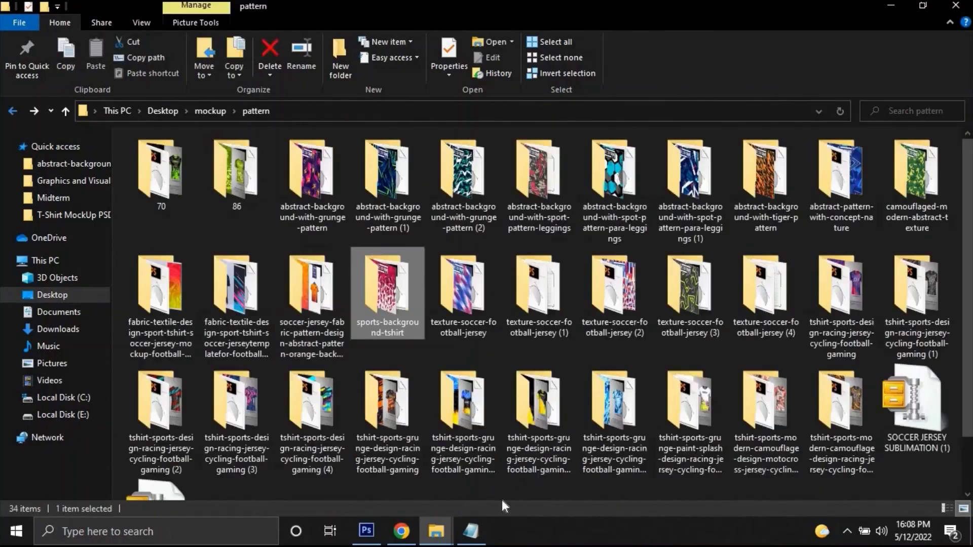
pyautogui.click(471, 531)
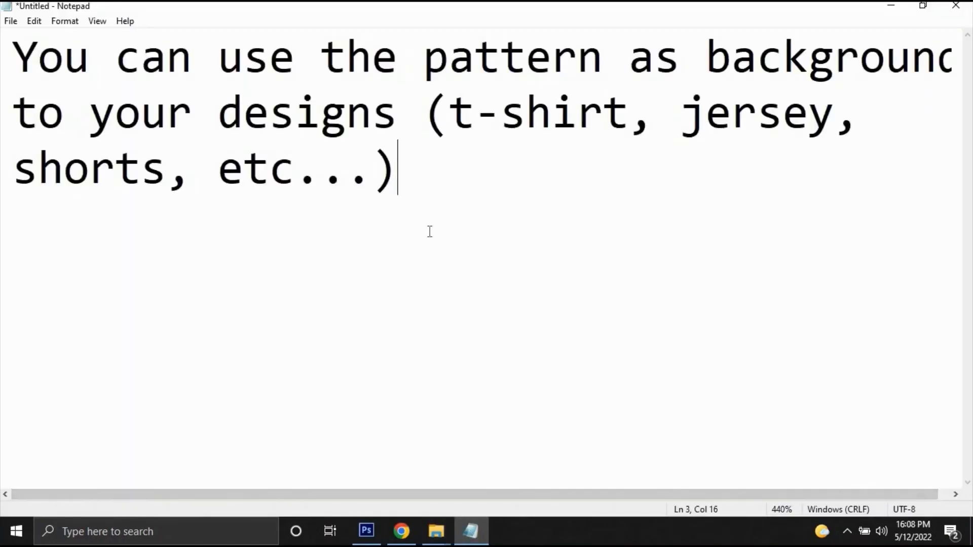
# Step: Replace the note with "You can use these patterns. :)" and return to the pattern folder
pyautogui.hotkey('ctrl', 'a')
pyautogui.write('You can us')
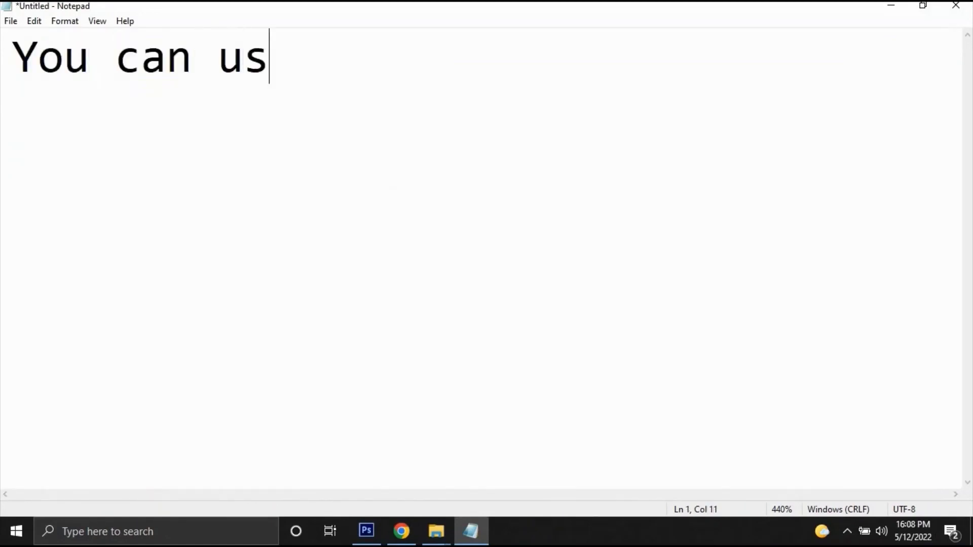
pyautogui.write('e t')
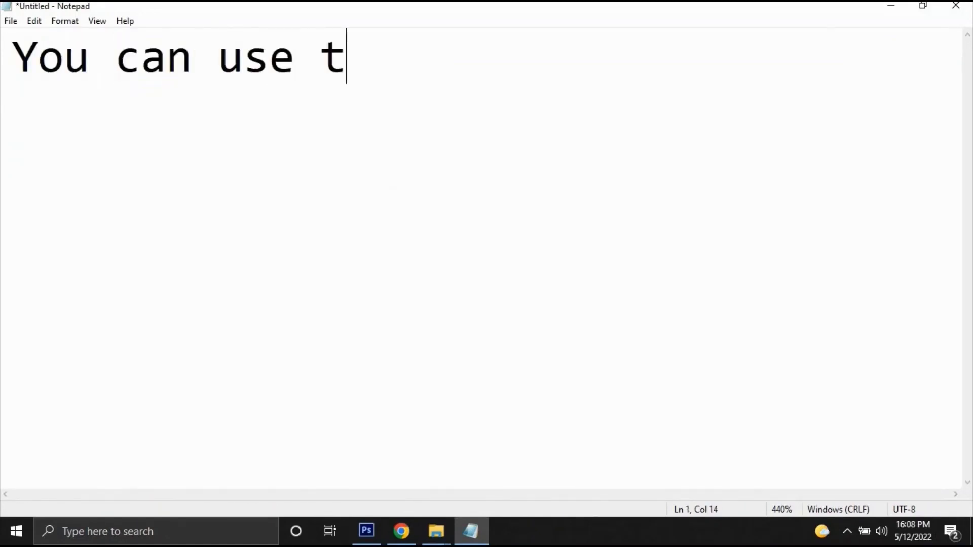
pyautogui.write('hese patterns. :)')
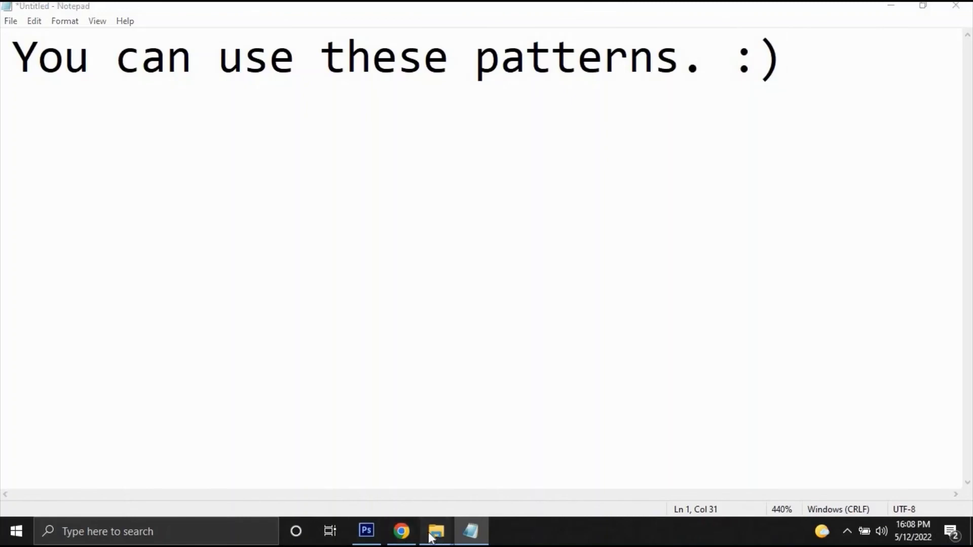
pyautogui.moveTo(436, 531)
pyautogui.click(469, 471)
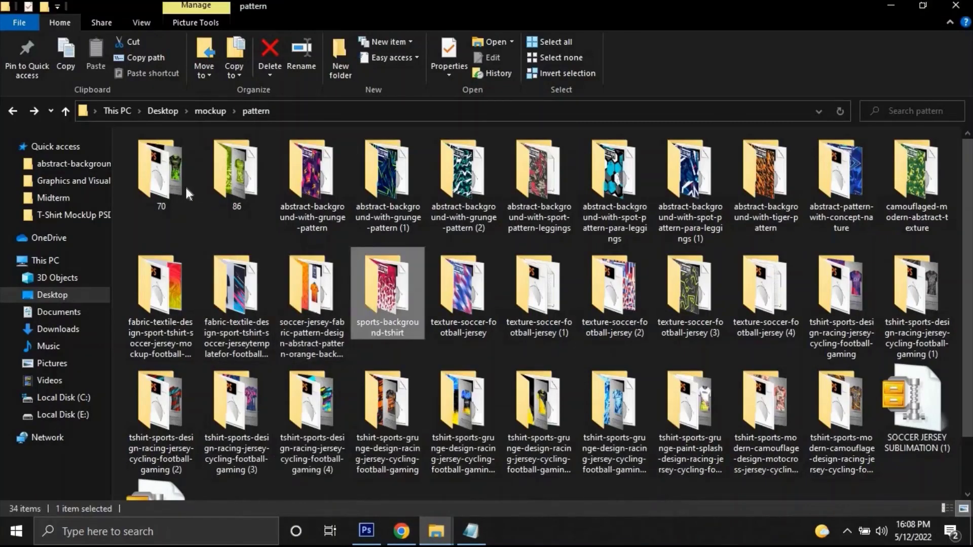
# Step: Select the abstract-background-with-grunge-pattern folder, then bring T-Shirt Mock-Up Front back in Photoshop
pyautogui.click(327, 180)
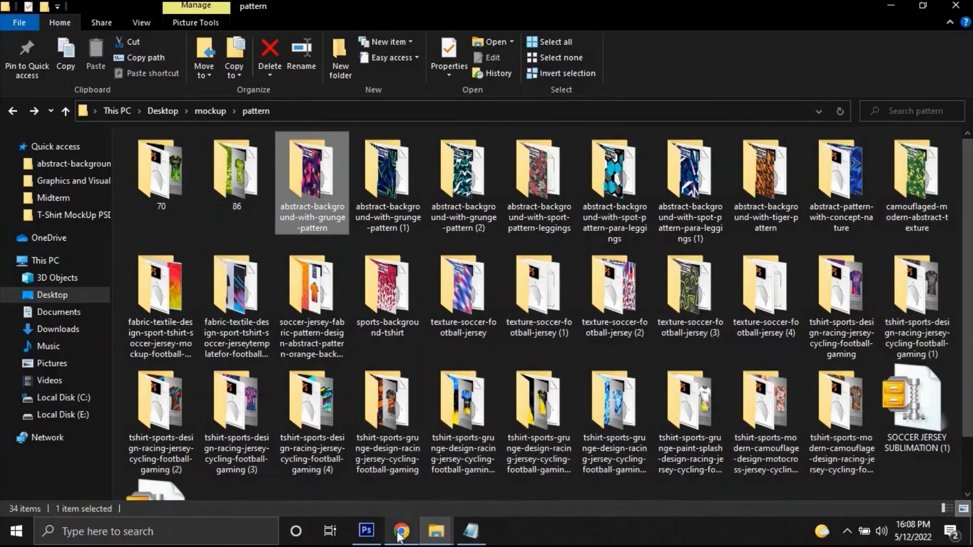
pyautogui.moveTo(470, 531)
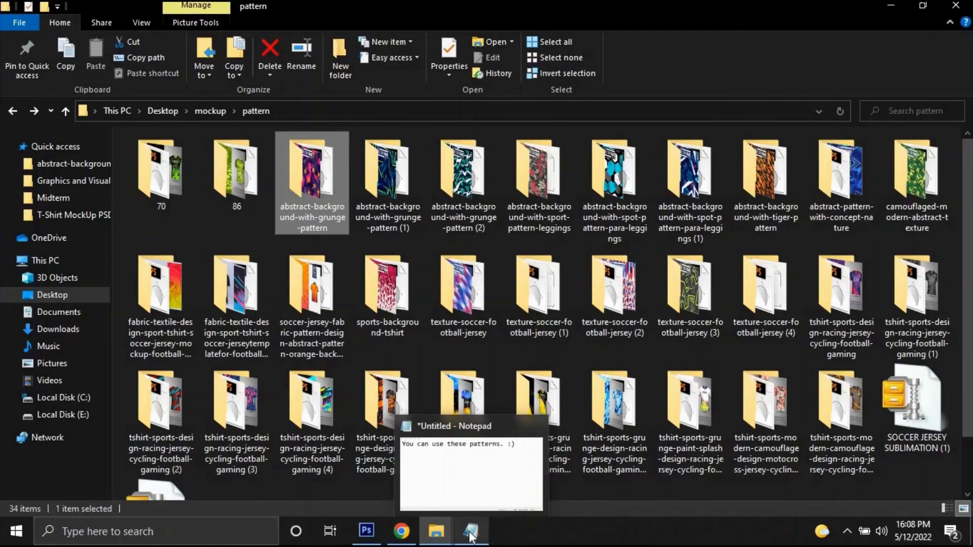
pyautogui.click(366, 531)
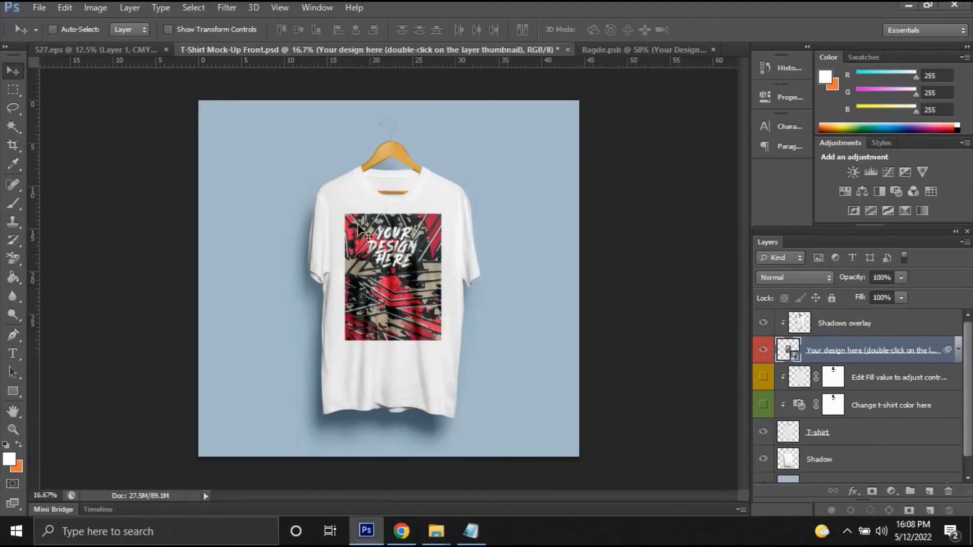